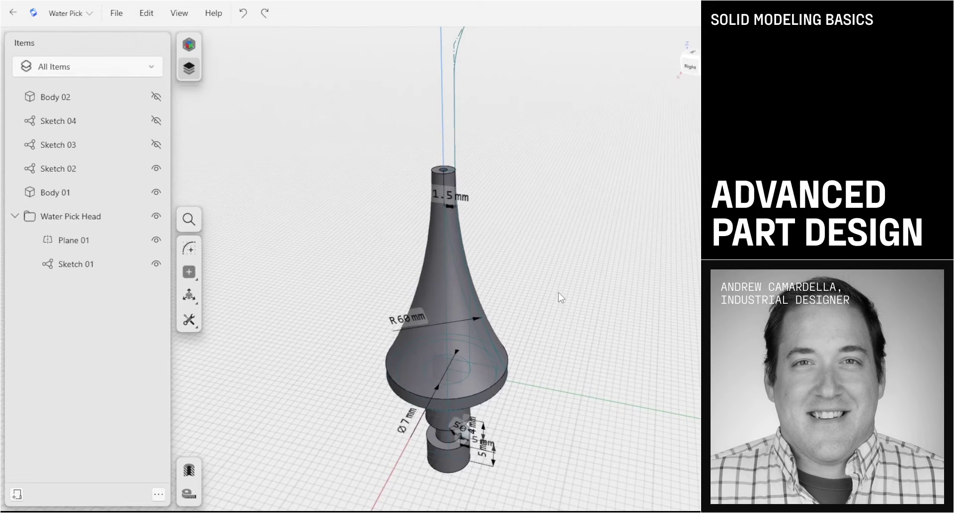
Sweep the ring-shaped face at the neck's tip along the path's straight, curved and angled edges to form the tube
{"action": "mouse_move", "coordinate": [501, 318]}
{"action": "right_mouse_down"}
{"action": "mouse_move", "coordinate": [518, 281]}
{"action": "mouse_move", "coordinate": [499, 307]}
{"action": "mouse_move", "coordinate": [501, 330]}
{"action": "right_mouse_up"}
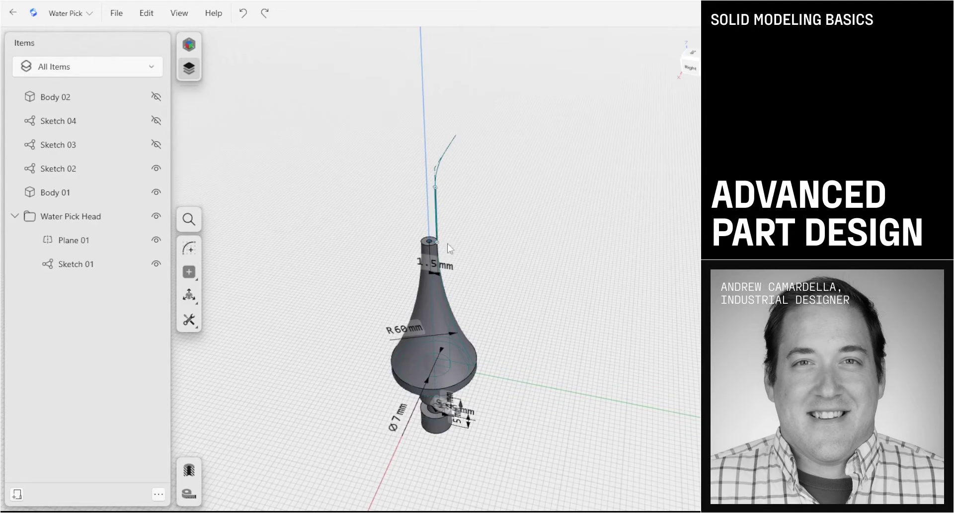
{"action": "right_click_drag", "start_coordinate": [507, 241], "coordinate": [532, 226]}
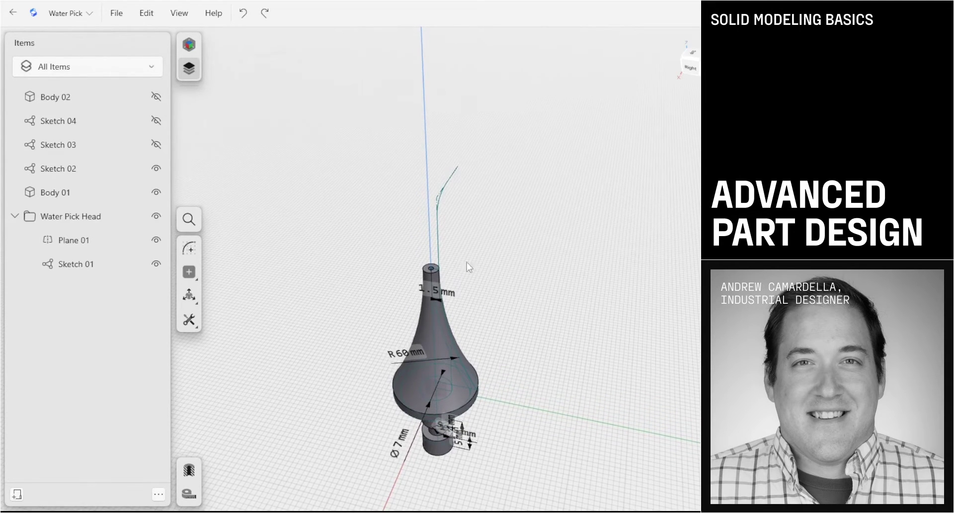
{"action": "right_click_drag", "start_coordinate": [467, 261], "coordinate": [478, 286]}
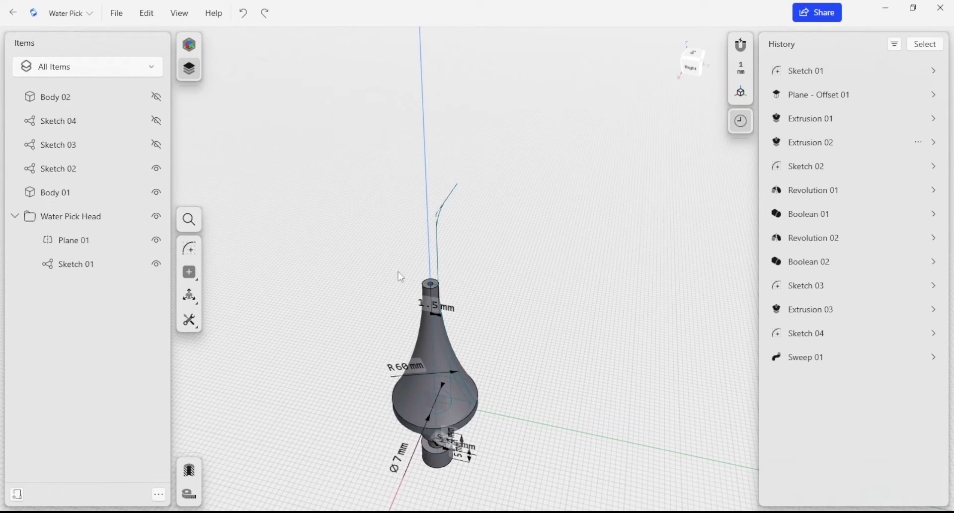
{"action": "scroll", "coordinate": [475, 221], "scroll_direction": "up", "scroll_amount": 5}
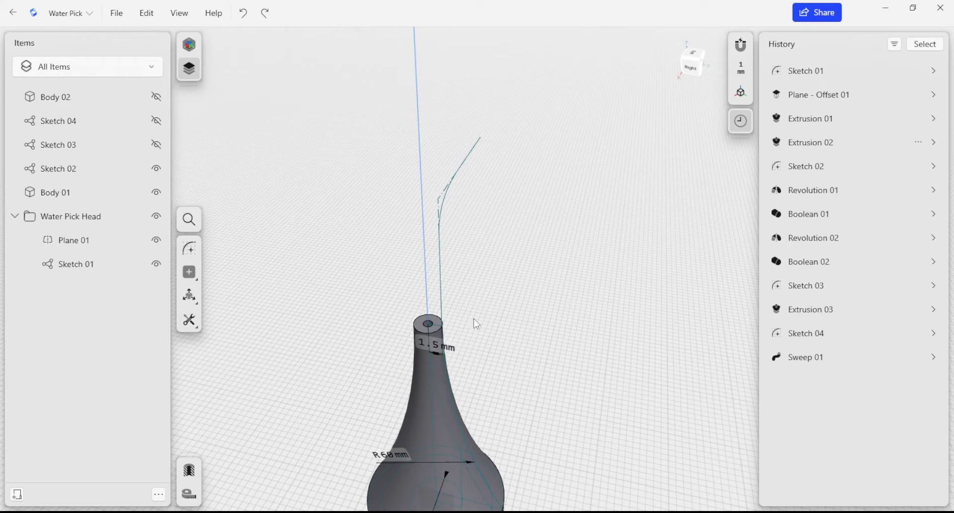
{"action": "scroll", "coordinate": [442, 326], "scroll_direction": "up", "scroll_amount": 1}
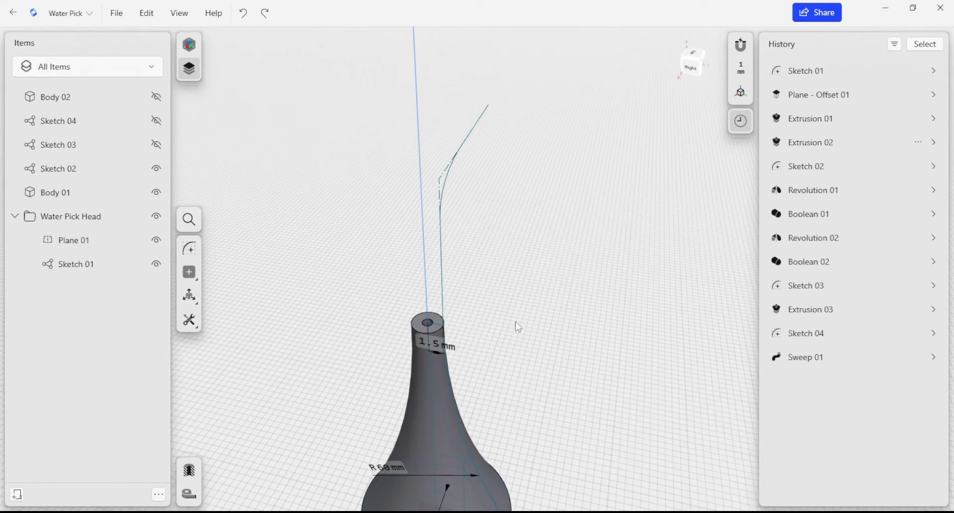
{"action": "scroll", "coordinate": [440, 321], "scroll_direction": "up", "scroll_amount": 3}
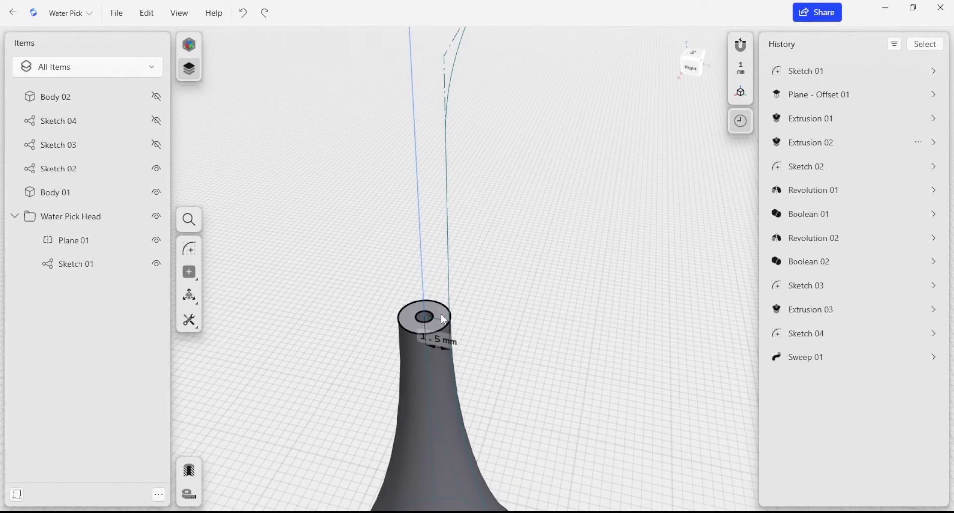
{"action": "left_click", "coordinate": [439, 323]}
{"action": "middle_click_drag", "start_coordinate": [532, 265], "coordinate": [478, 304]}
{"action": "scroll", "coordinate": [462, 325], "scroll_direction": "down", "scroll_amount": 1}
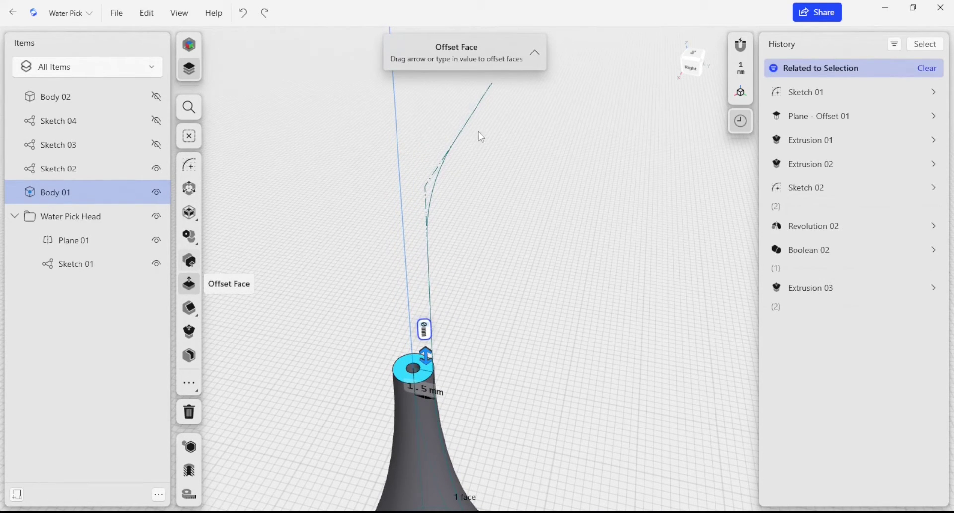
{"action": "left_click", "coordinate": [430, 261]}
{"action": "left_click", "coordinate": [432, 218]}
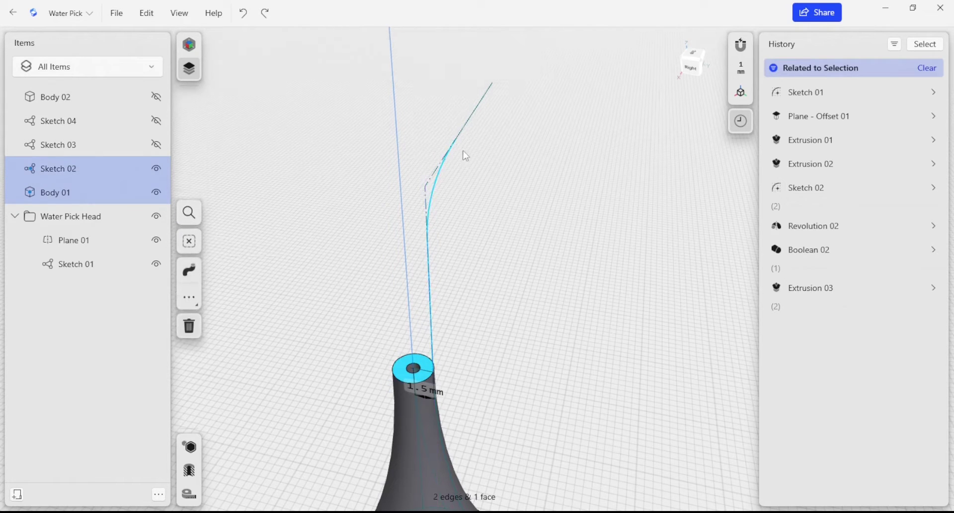
{"action": "left_click", "coordinate": [464, 130]}
{"action": "left_click", "coordinate": [188, 274]}
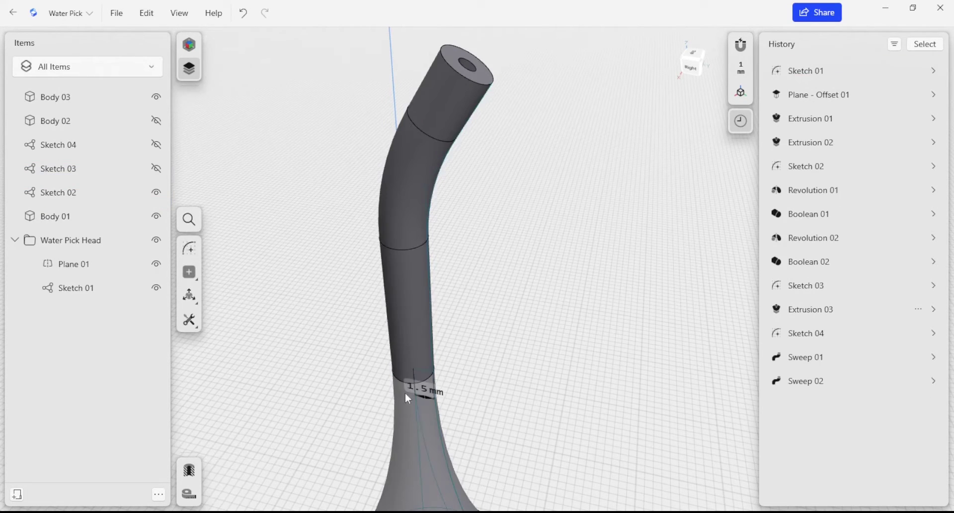
Inspect the swept tube from several angles, hiding and reshowing Body 03 to compare it with its path
{"action": "scroll", "coordinate": [494, 328], "scroll_direction": "down", "scroll_amount": 2}
{"action": "right_click_drag", "start_coordinate": [494, 330], "coordinate": [509, 313]}
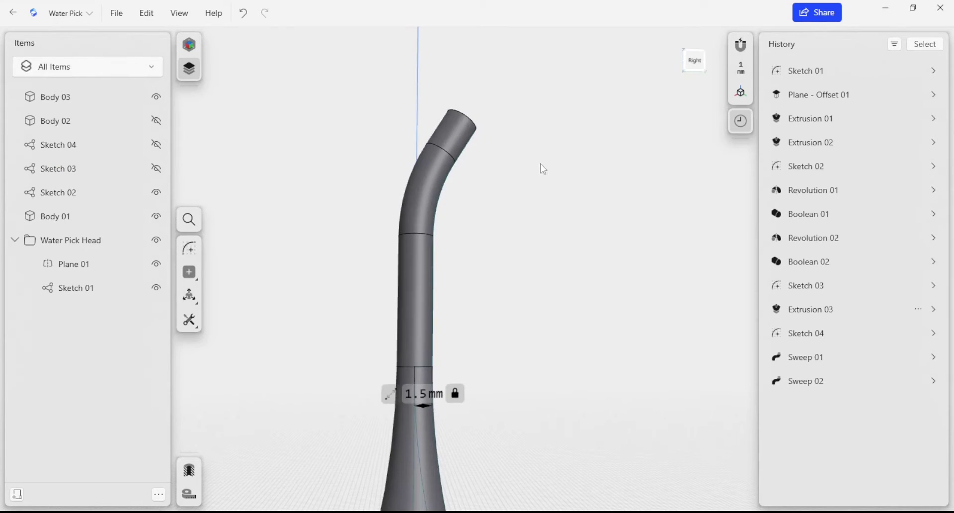
{"action": "middle_click_drag", "start_coordinate": [535, 167], "coordinate": [523, 201]}
{"action": "right_click_drag", "start_coordinate": [523, 201], "coordinate": [505, 289]}
{"action": "middle_click_drag", "start_coordinate": [539, 337], "coordinate": [546, 319]}
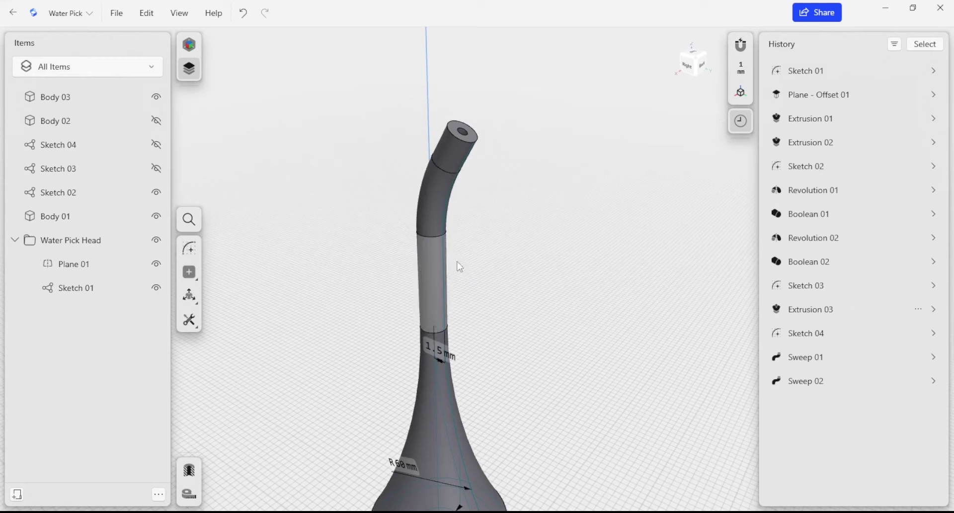
{"action": "left_click", "coordinate": [155, 97]}
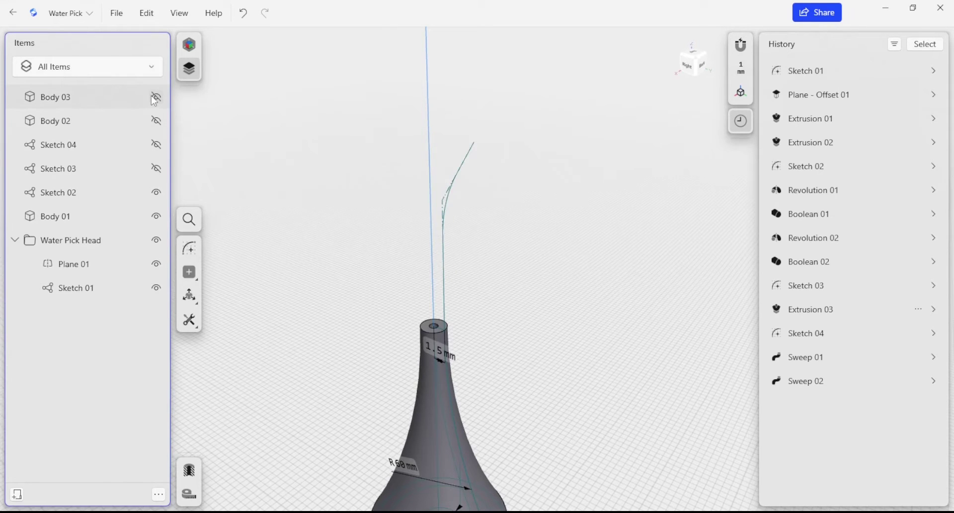
{"action": "left_click", "coordinate": [156, 98]}
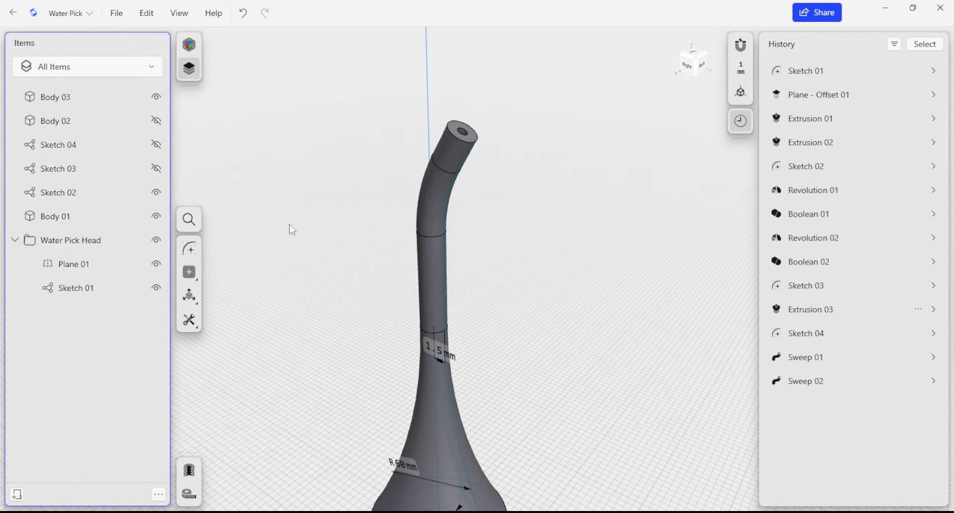
Examine the water pick head from the bent tube down to the flared cone and its base flange
{"action": "right_click_drag", "start_coordinate": [341, 243], "coordinate": [410, 304]}
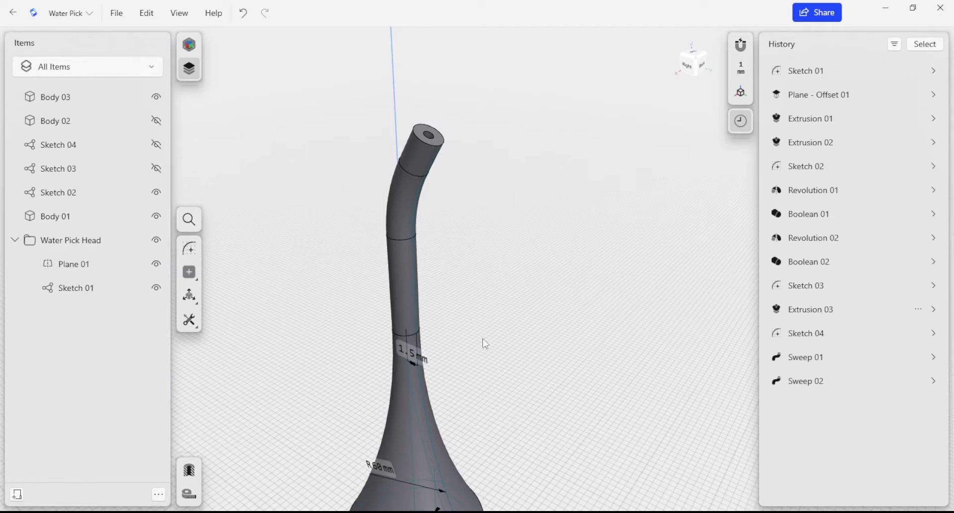
{"action": "middle_click_drag", "start_coordinate": [469, 425], "coordinate": [494, 336]}
{"action": "right_click_drag", "start_coordinate": [542, 340], "coordinate": [538, 312]}
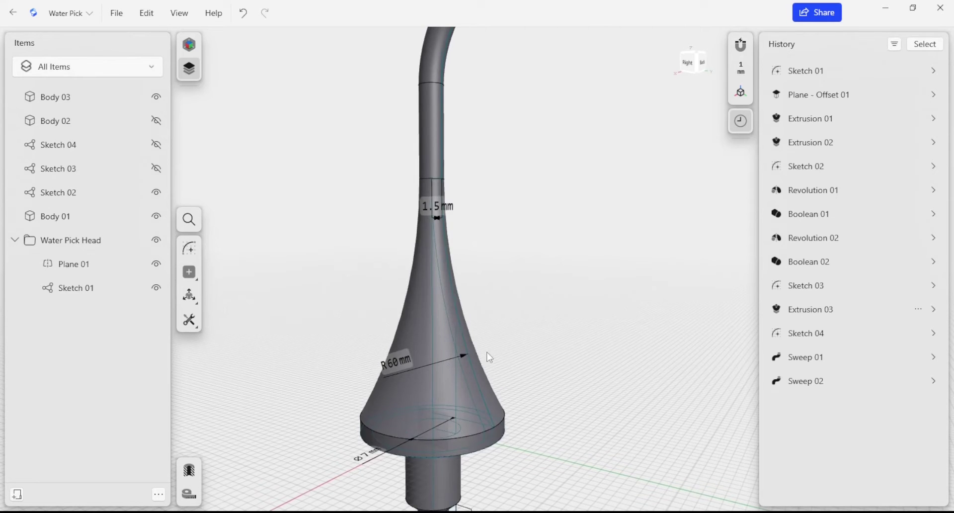
{"action": "middle_click_drag", "start_coordinate": [559, 392], "coordinate": [580, 351]}
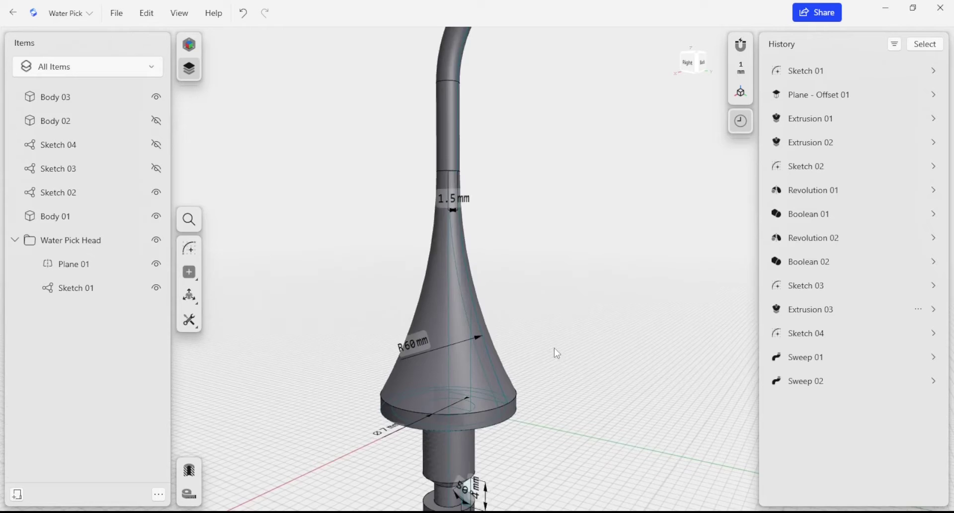
{"action": "scroll", "coordinate": [503, 293], "scroll_direction": "down", "scroll_amount": 3}
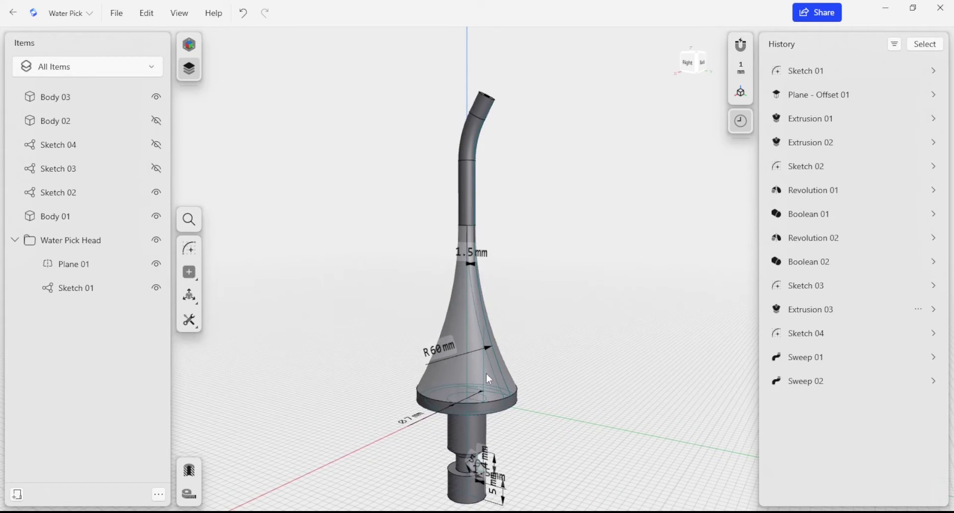
{"action": "scroll", "coordinate": [481, 359], "scroll_direction": "up", "scroll_amount": 2}
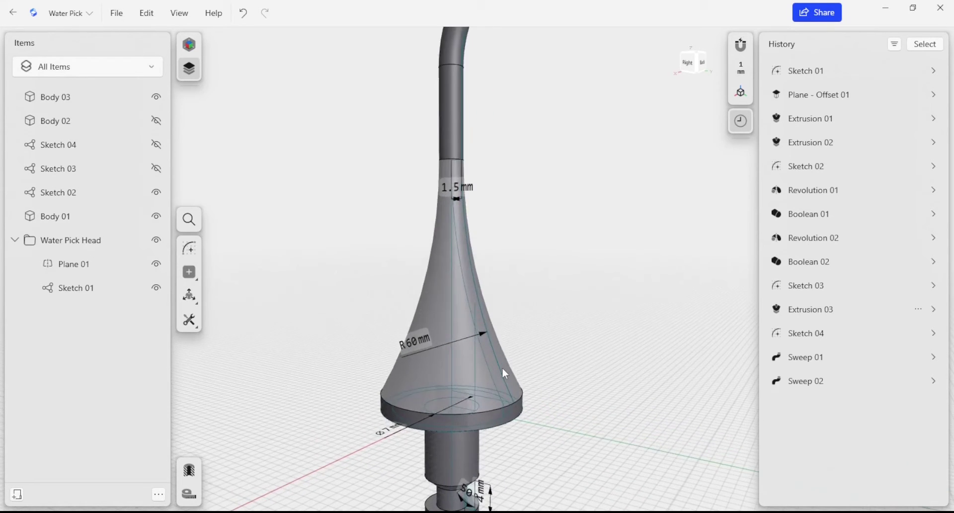
{"action": "scroll", "coordinate": [507, 340], "scroll_direction": "up", "scroll_amount": 1}
{"action": "scroll", "coordinate": [494, 338], "scroll_direction": "up", "scroll_amount": 2}
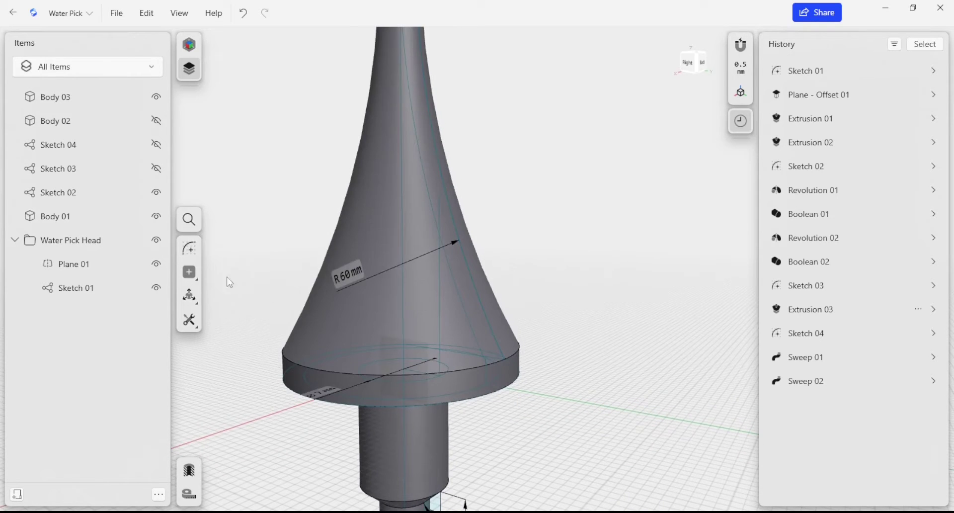
Start a line sketch on the vertical plane through the head's axis, facing the right view, beside the flared cone
{"action": "left_click", "coordinate": [189, 247]}
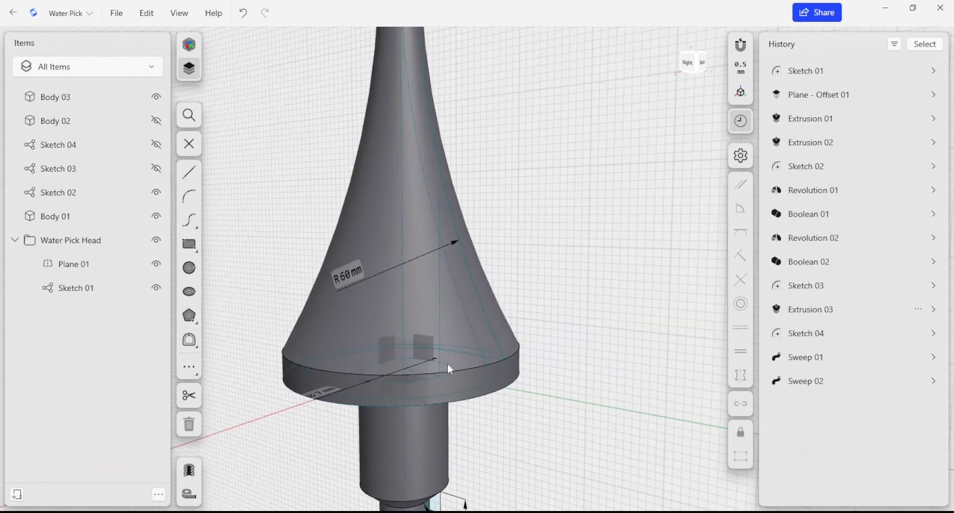
{"action": "right_click_drag", "start_coordinate": [447, 364], "coordinate": [441, 338]}
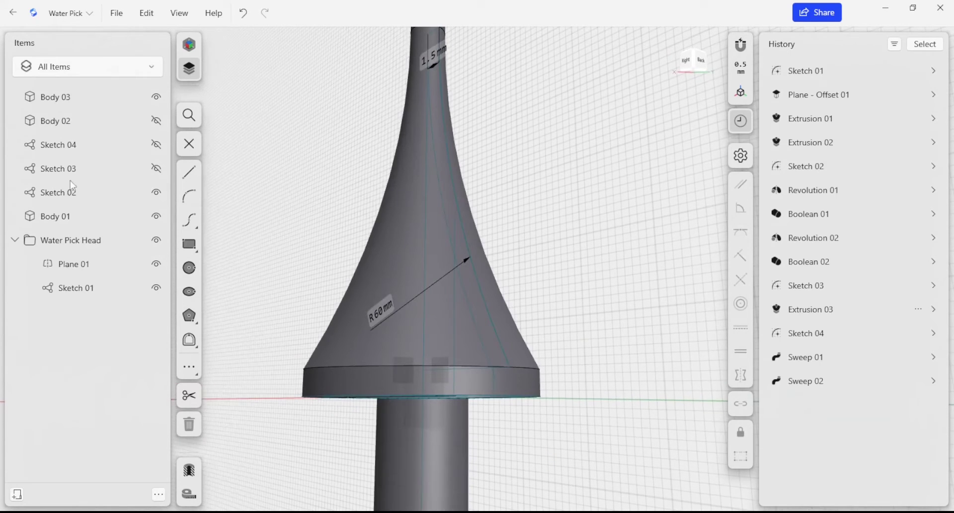
{"action": "left_click", "coordinate": [80, 142]}
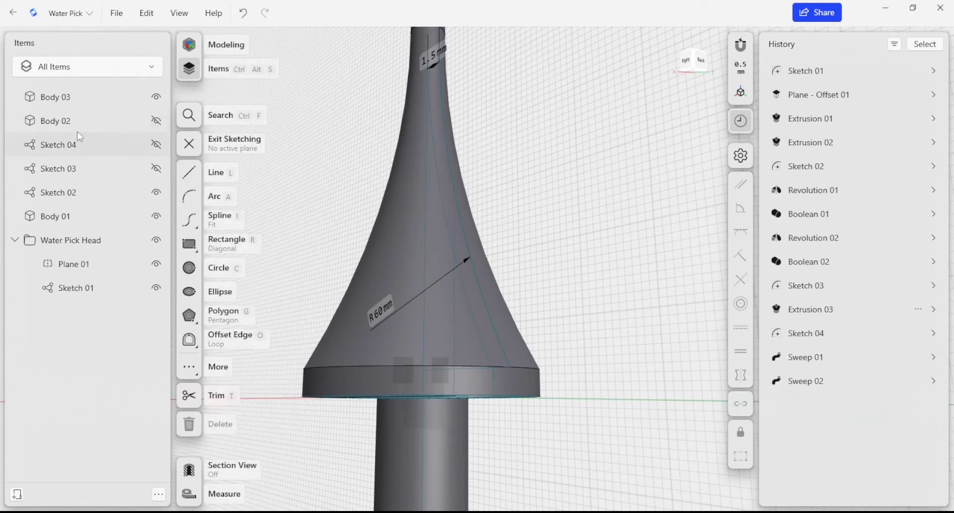
{"action": "left_click", "coordinate": [77, 263]}
{"action": "key", "text": "l"}
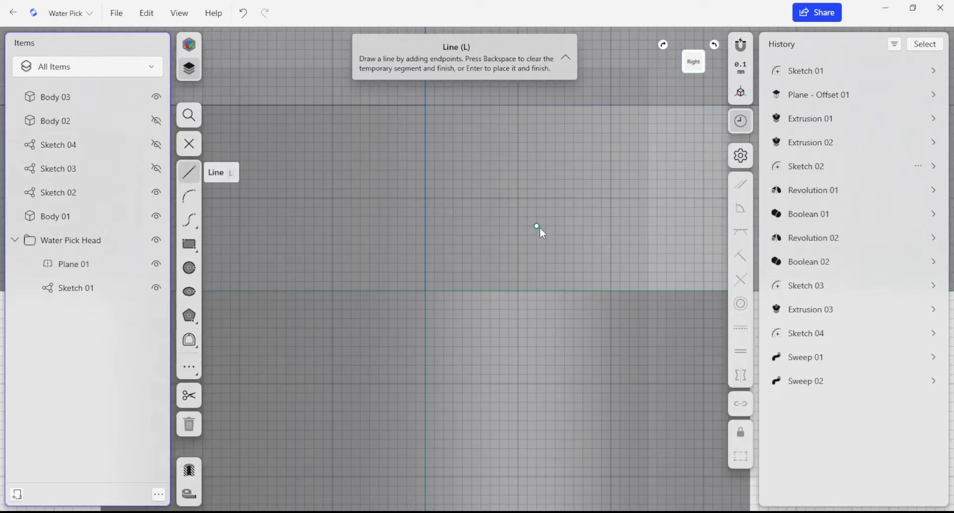
{"action": "scroll", "coordinate": [538, 230], "scroll_direction": "down", "scroll_amount": 6}
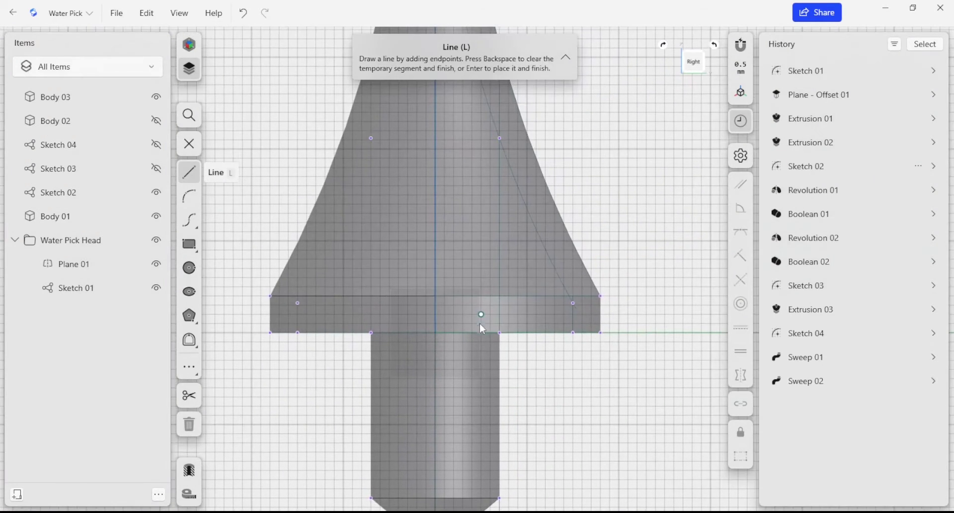
{"action": "middle_click_drag", "start_coordinate": [582, 187], "coordinate": [526, 224]}
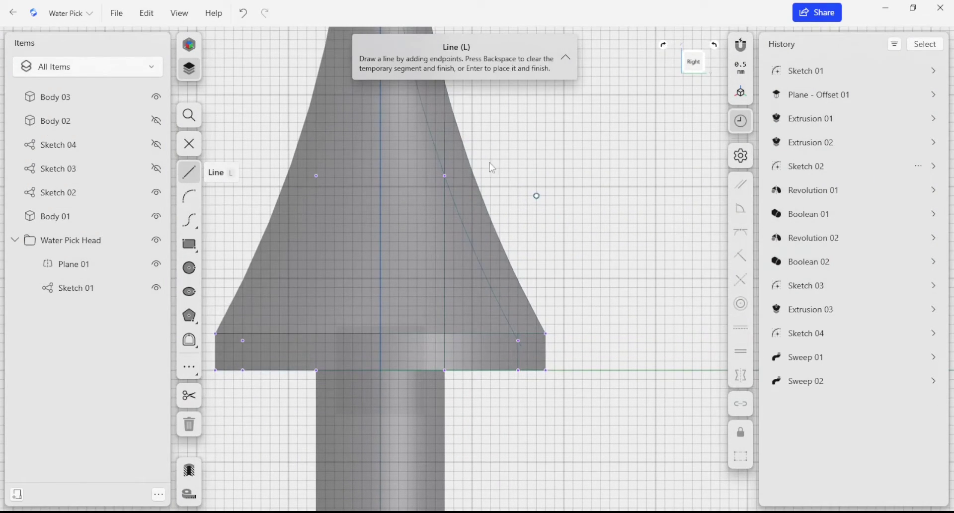
{"action": "scroll", "coordinate": [576, 282], "scroll_direction": "up", "scroll_amount": 1}
{"action": "scroll", "coordinate": [576, 282], "scroll_direction": "right", "scroll_amount": 2}
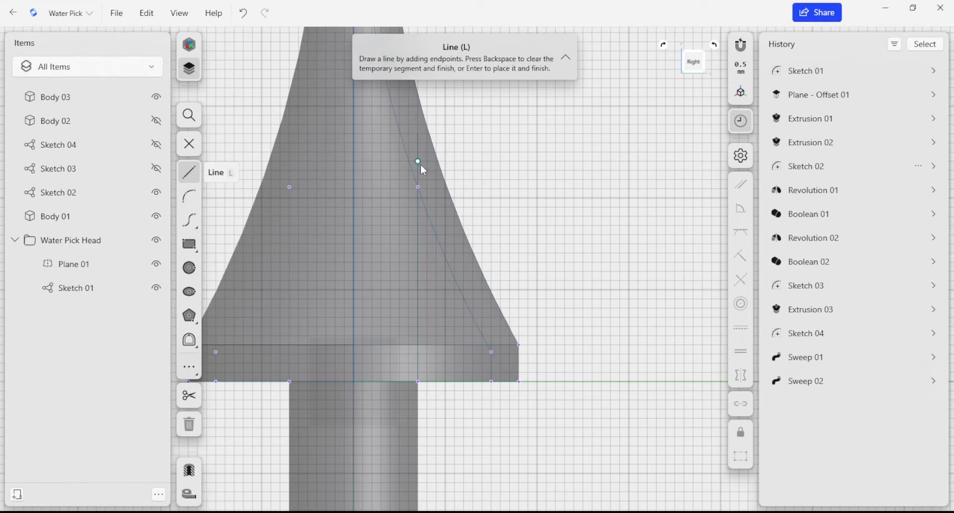
Draw a closed triangle across the cone's sloped wall, with sides of about 6, 5.5 and 10.7 mm
{"action": "left_click", "coordinate": [418, 162]}
{"action": "left_click", "coordinate": [501, 234]}
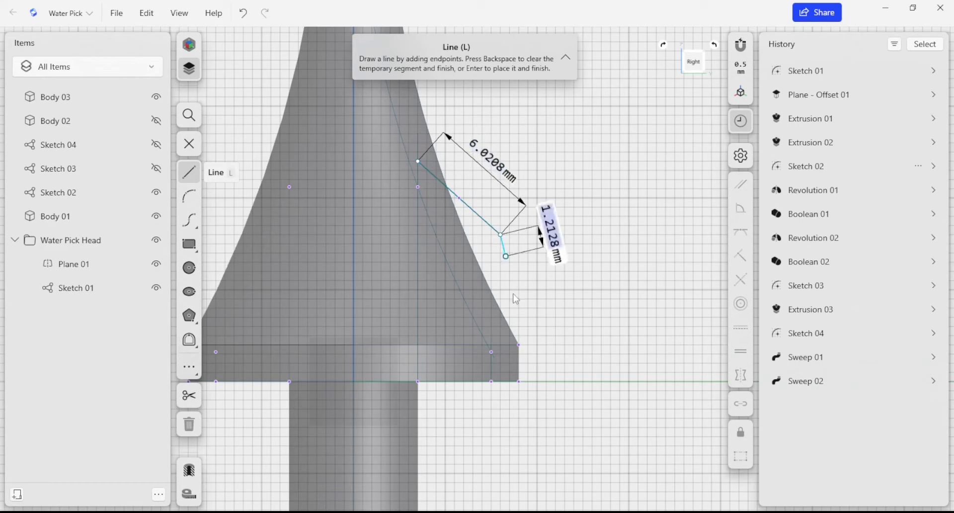
{"action": "left_click", "coordinate": [506, 336]}
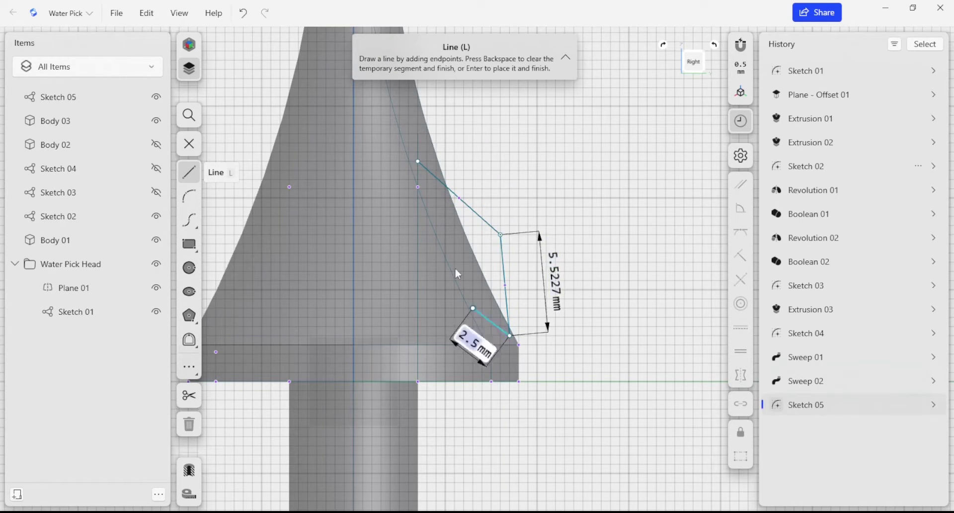
{"action": "left_click", "coordinate": [419, 162]}
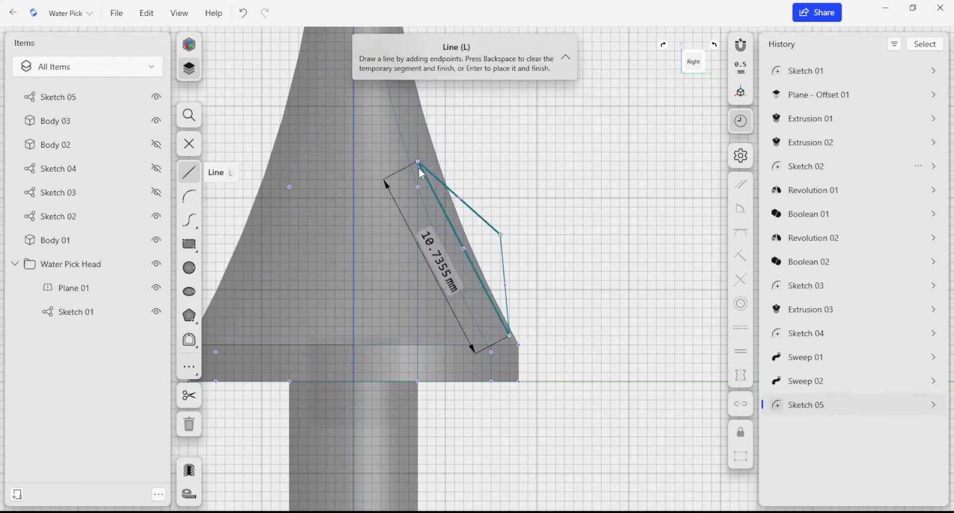
{"action": "right_click", "coordinate": [516, 332]}
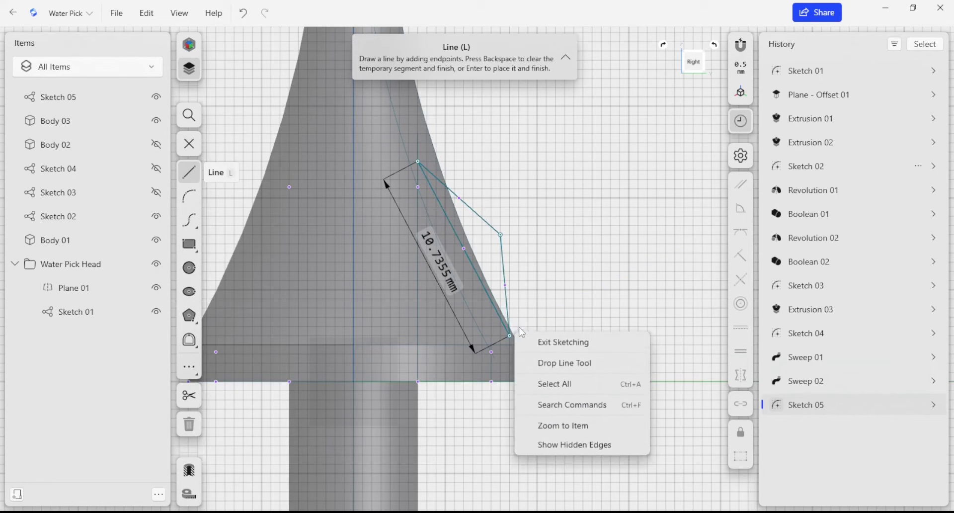
{"action": "left_click", "coordinate": [532, 318]}
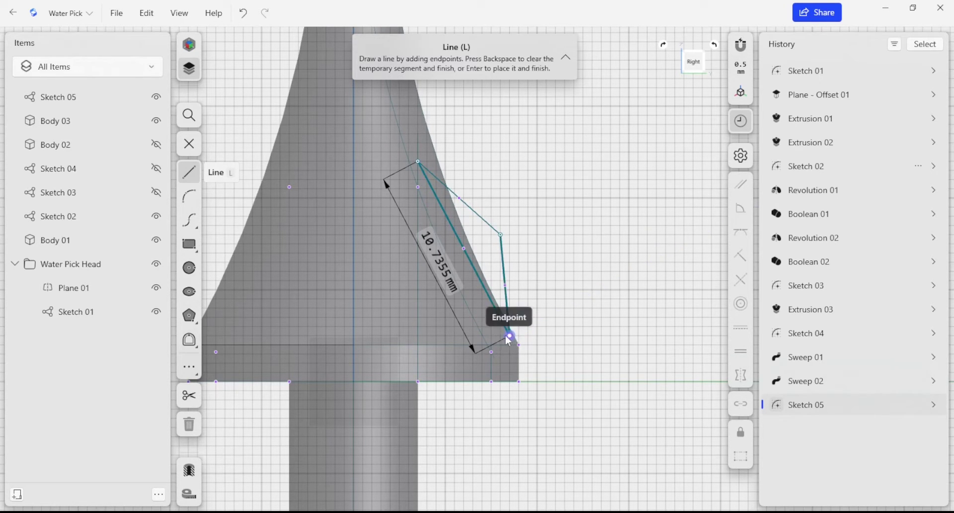
{"action": "left_click", "coordinate": [509, 337]}
{"action": "key", "text": "Escape"}
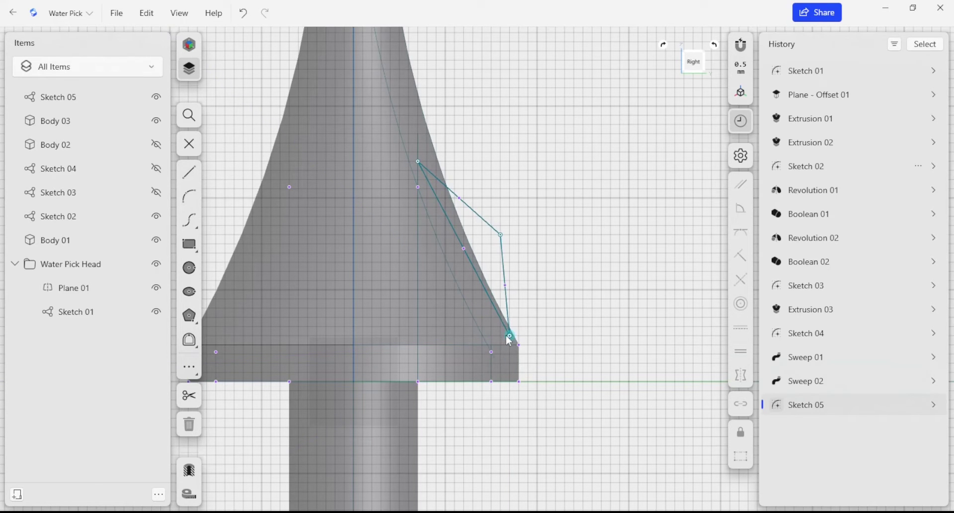
Move the triangle's lower vertex inward until it sits directly below the outer corner, making the outer side vertical
{"action": "left_click", "coordinate": [510, 337]}
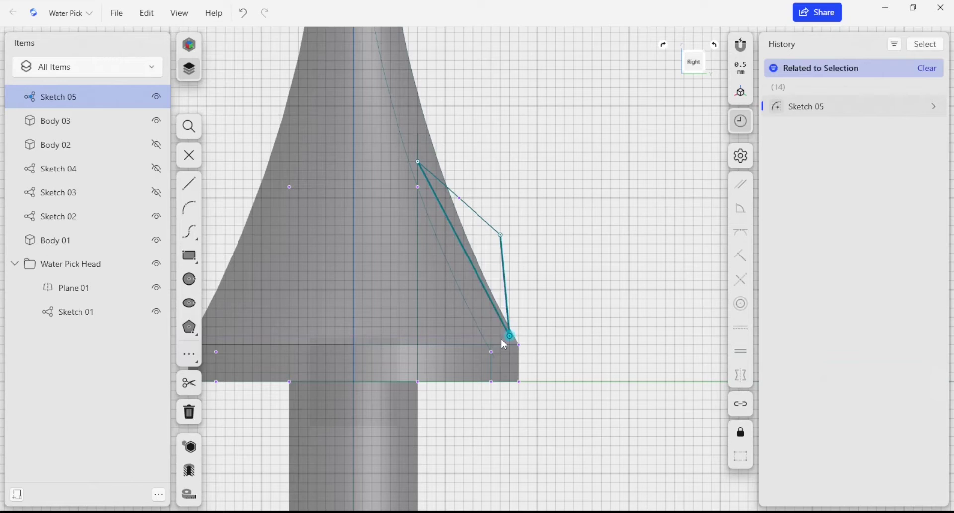
{"action": "mouse_move", "coordinate": [502, 339]}
{"action": "left_mouse_down"}
{"action": "mouse_move", "coordinate": [510, 340]}
{"action": "mouse_move", "coordinate": [501, 336]}
{"action": "left_mouse_up"}
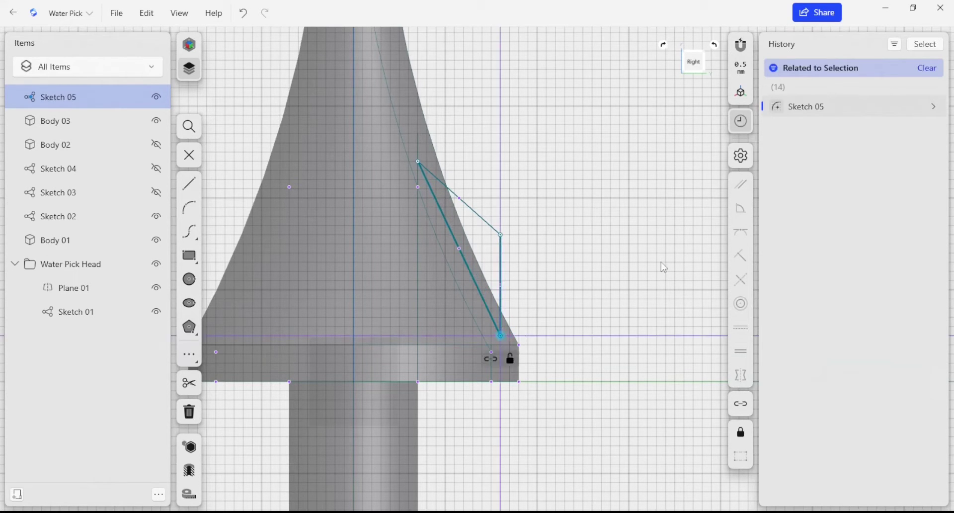
Turn off snapping to the grid and try to nudge the triangle's lower vertex toward the cone's wall
{"action": "left_click", "coordinate": [744, 72]}
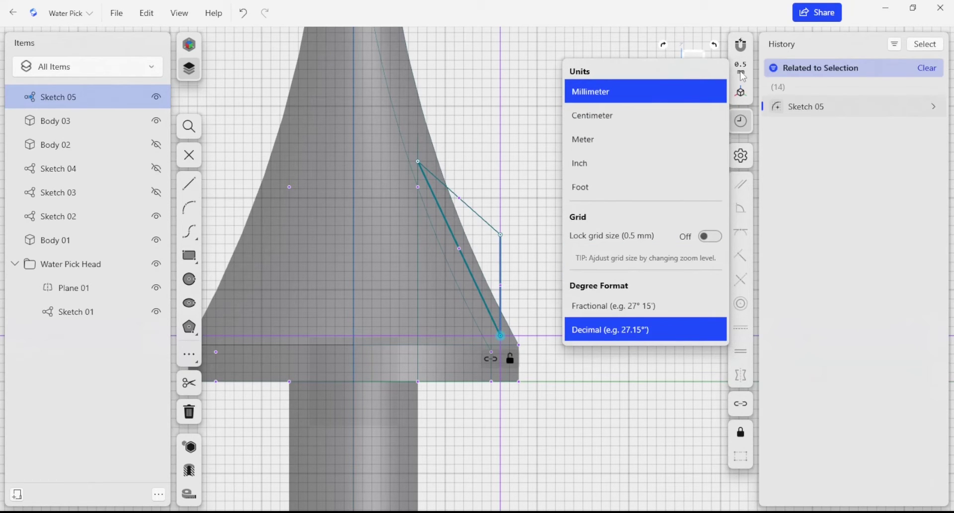
{"action": "left_click", "coordinate": [741, 70]}
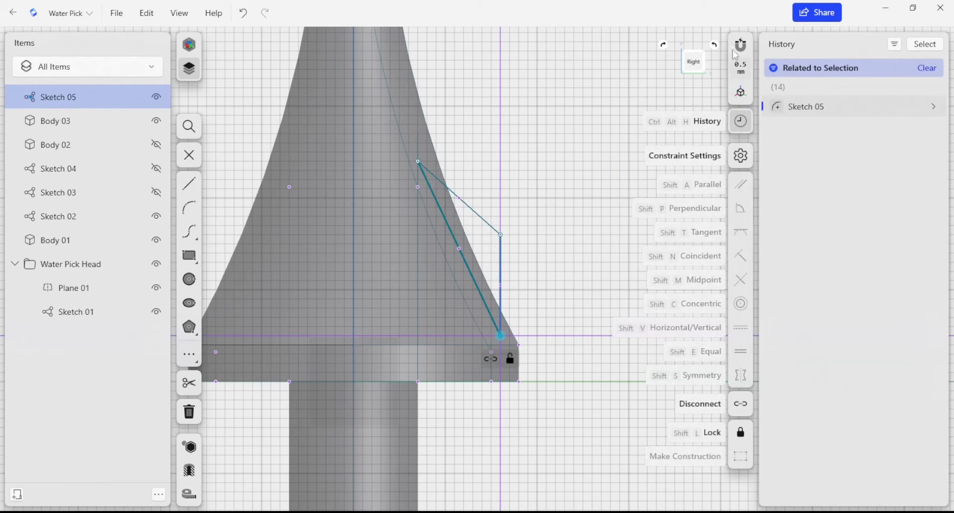
{"action": "left_click", "coordinate": [739, 49]}
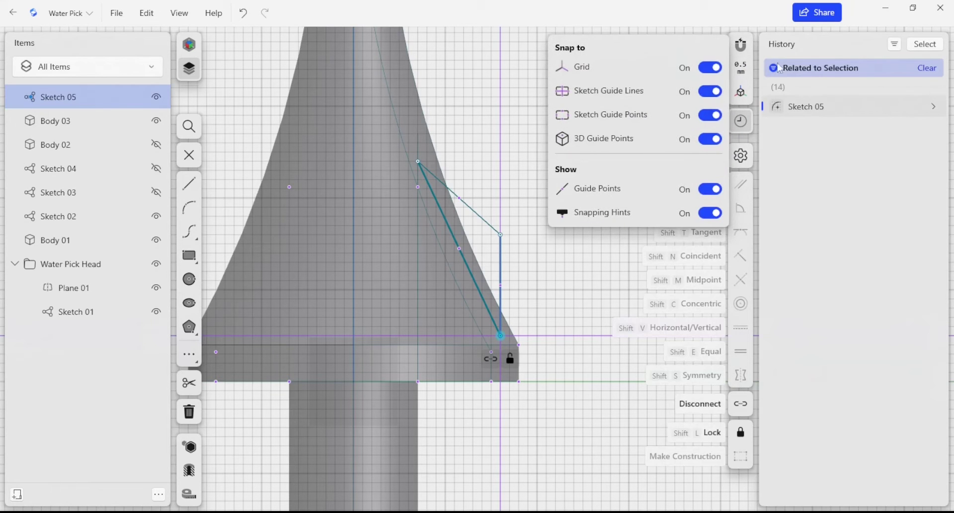
{"action": "left_click", "coordinate": [741, 52]}
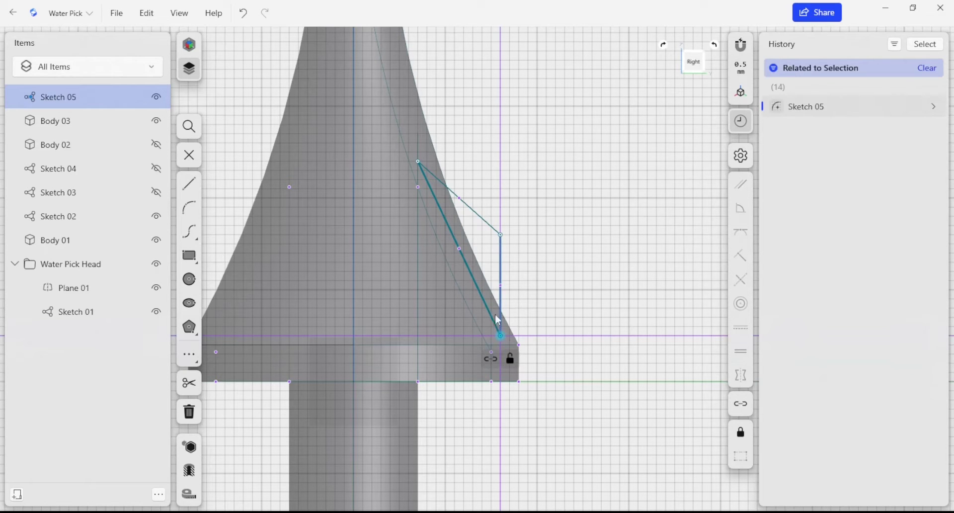
{"action": "left_click", "coordinate": [741, 45]}
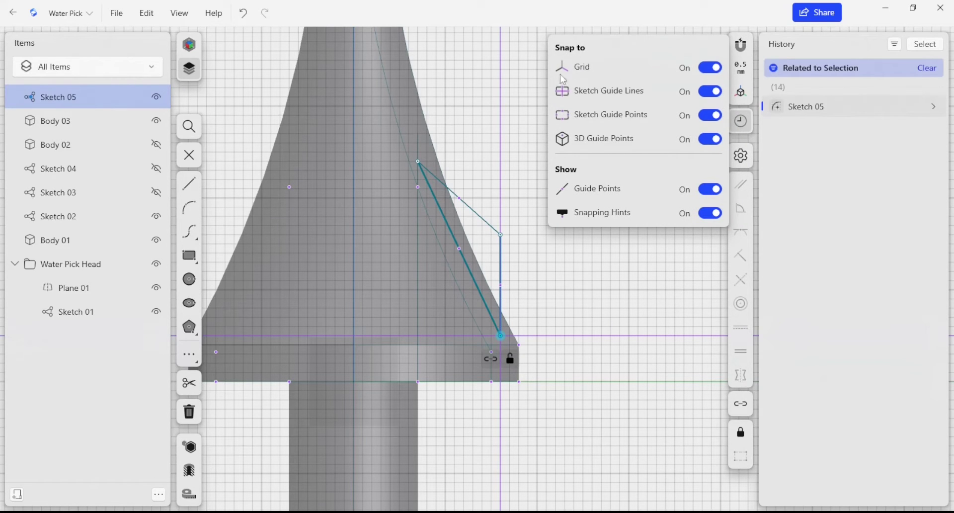
{"action": "left_click", "coordinate": [710, 68]}
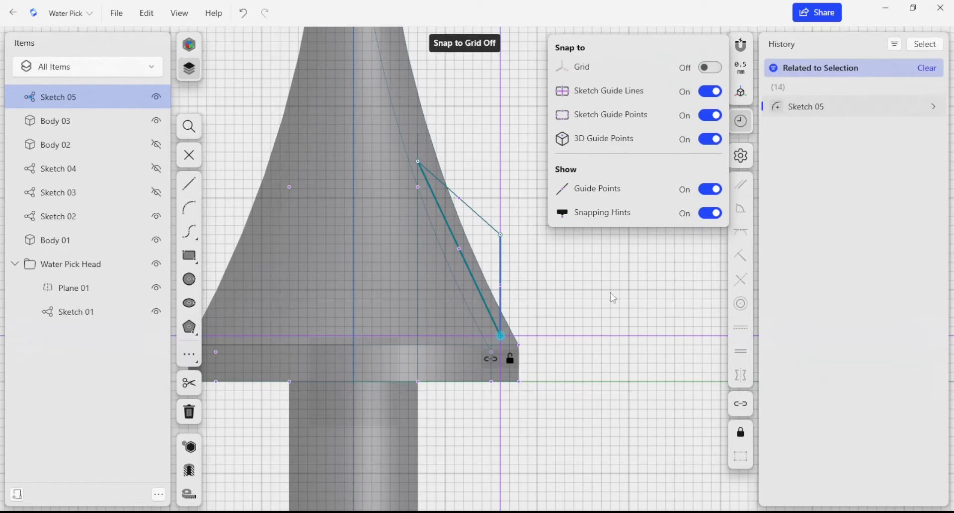
{"action": "left_click", "coordinate": [555, 321]}
{"action": "mouse_move", "coordinate": [502, 336]}
{"action": "left_mouse_down"}
{"action": "mouse_move", "coordinate": [509, 328]}
{"action": "mouse_move", "coordinate": [498, 336]}
{"action": "left_mouse_up"}
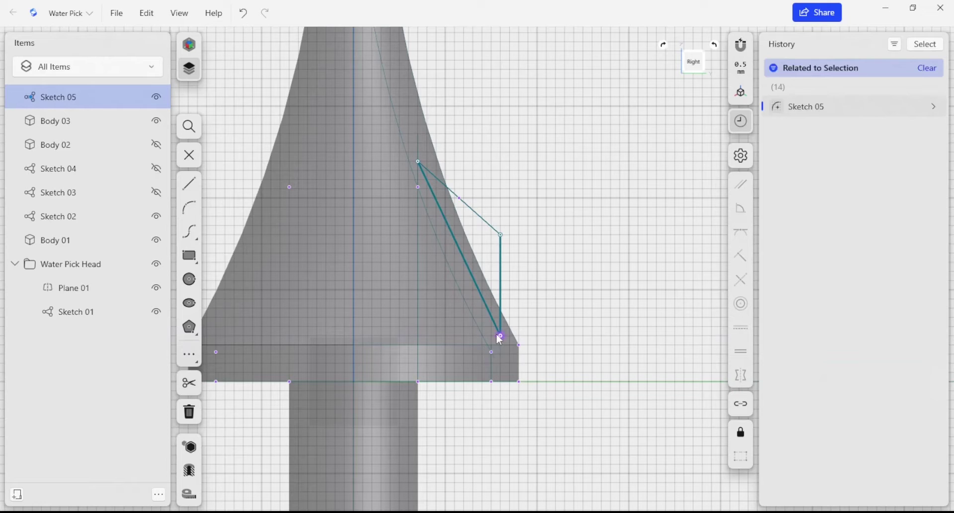
{"action": "left_click", "coordinate": [566, 327]}
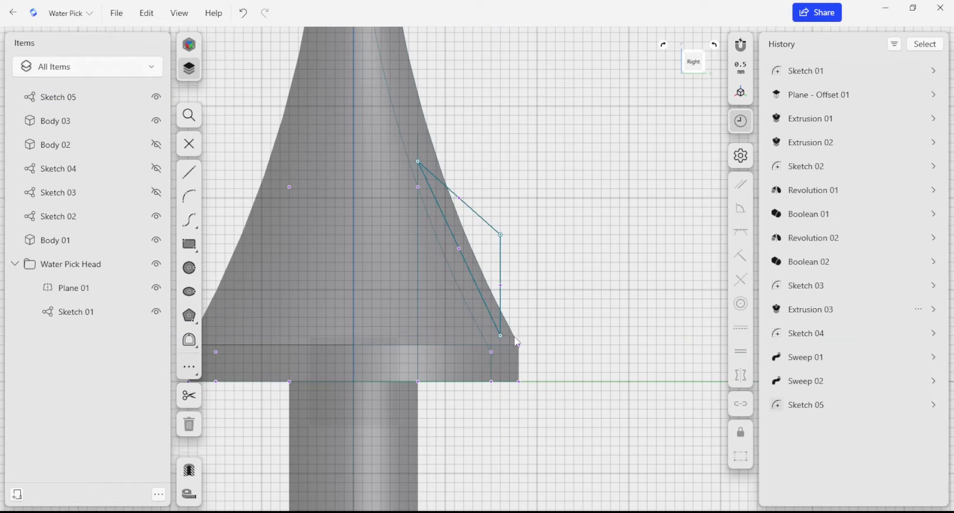
Project the cone's curved 60 mm radius profile edge onto the triangle's sketch plane
{"action": "right_click_drag", "start_coordinate": [310, 266], "coordinate": [314, 275]}
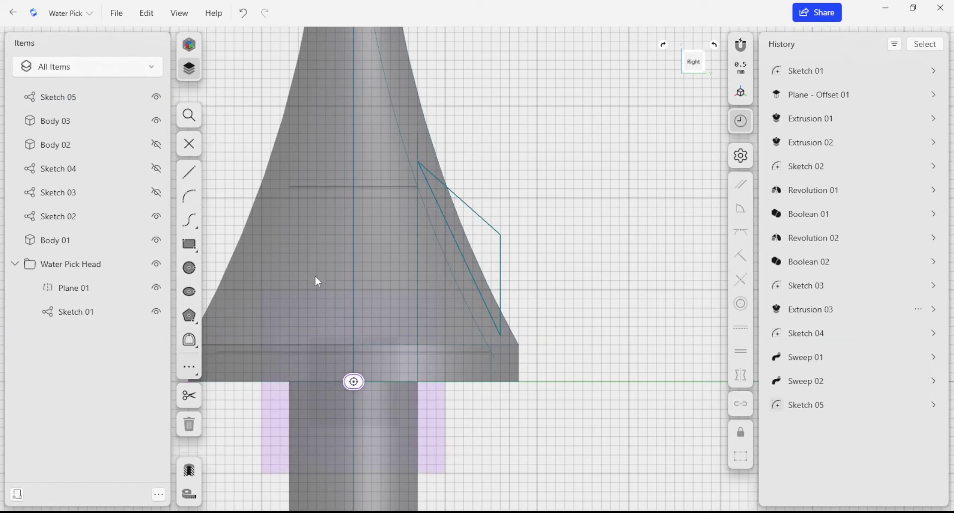
{"action": "key", "text": "p"}
{"action": "left_click", "coordinate": [483, 288]}
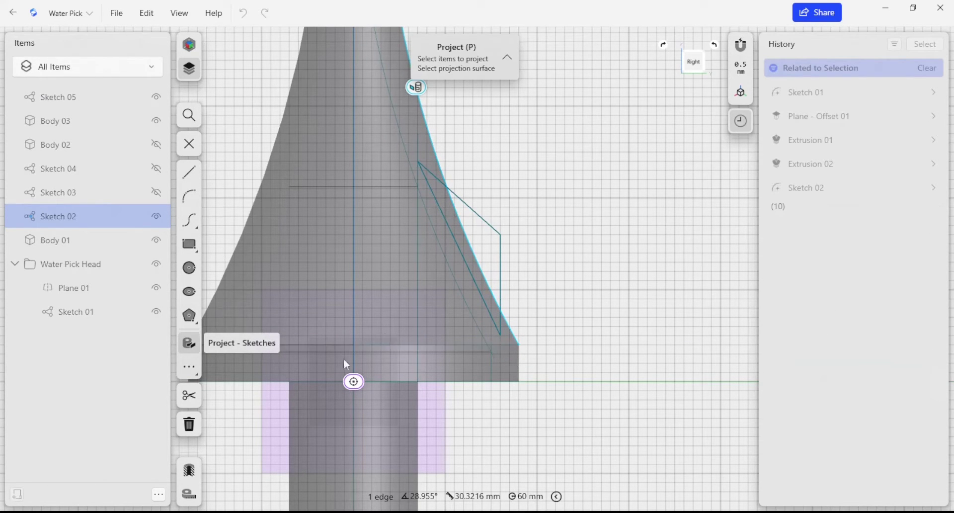
{"action": "left_click", "coordinate": [546, 280]}
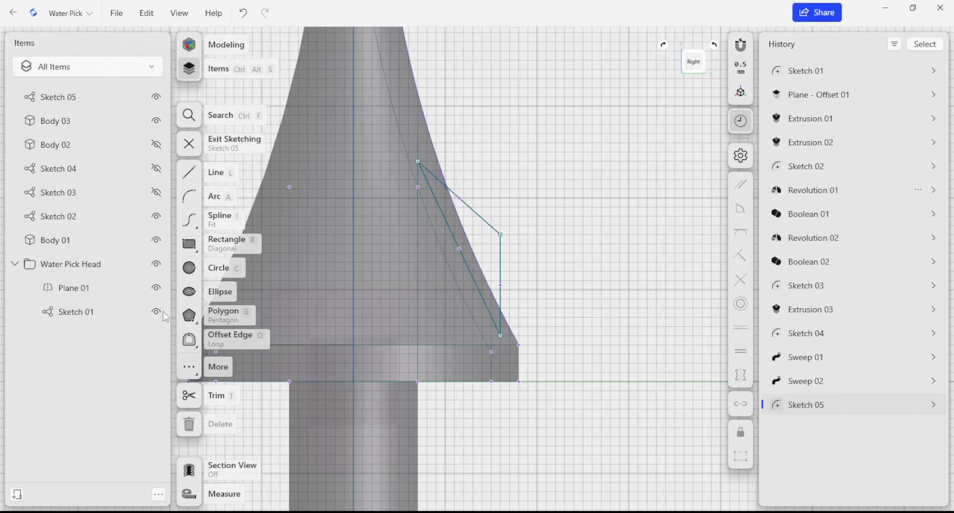
{"action": "left_click", "coordinate": [512, 332]}
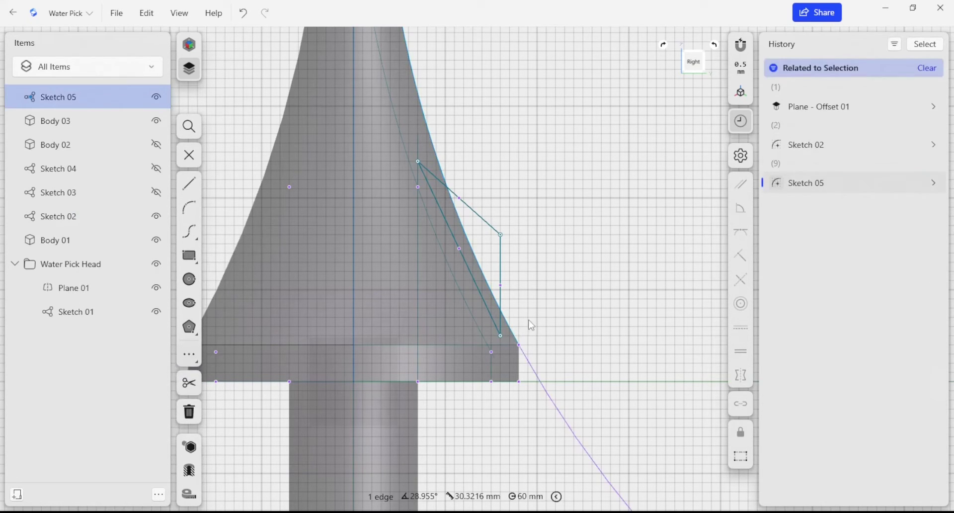
{"action": "left_click", "coordinate": [530, 323]}
{"action": "left_click", "coordinate": [526, 332]}
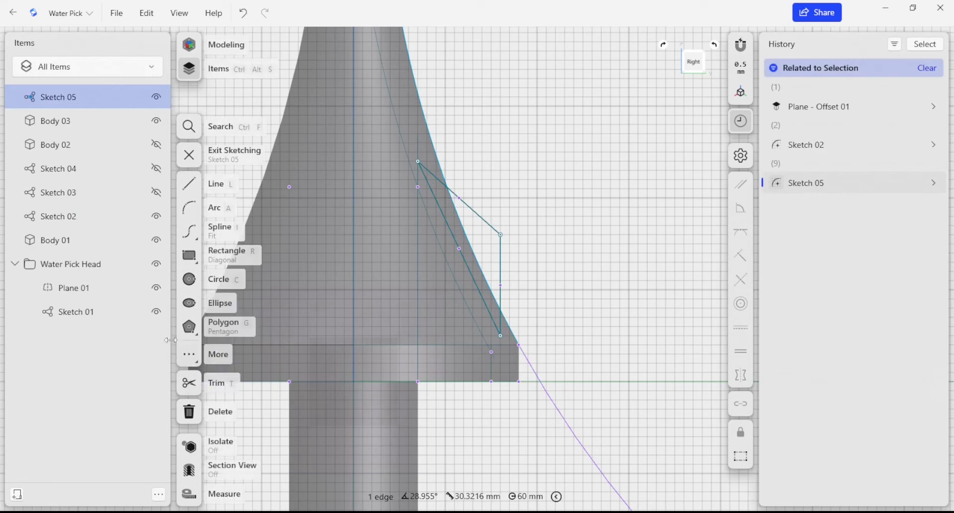
{"action": "left_click", "coordinate": [192, 359]}
{"action": "left_click", "coordinate": [215, 353]}
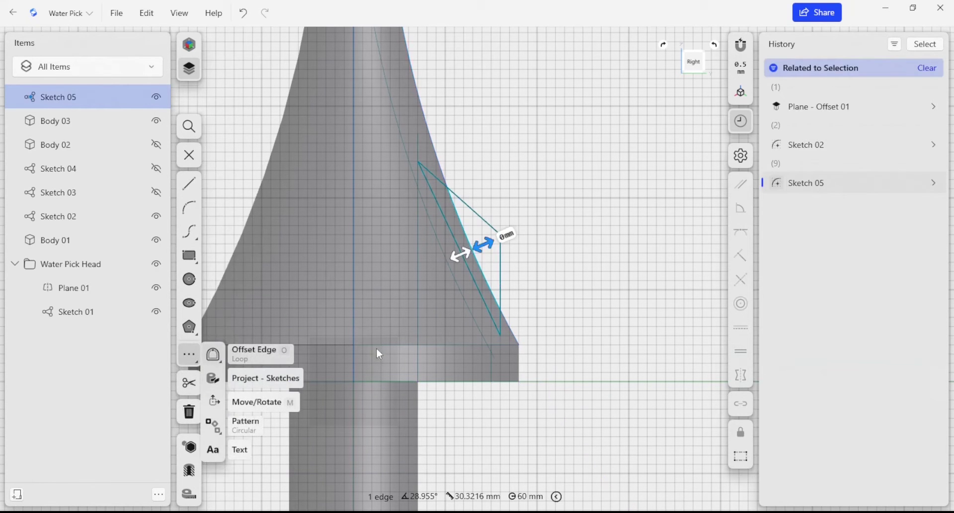
Offset the projected cone edge 0.5 mm toward the inside of the cone as a single edge
{"action": "left_click", "coordinate": [195, 350]}
{"action": "left_click", "coordinate": [226, 339]}
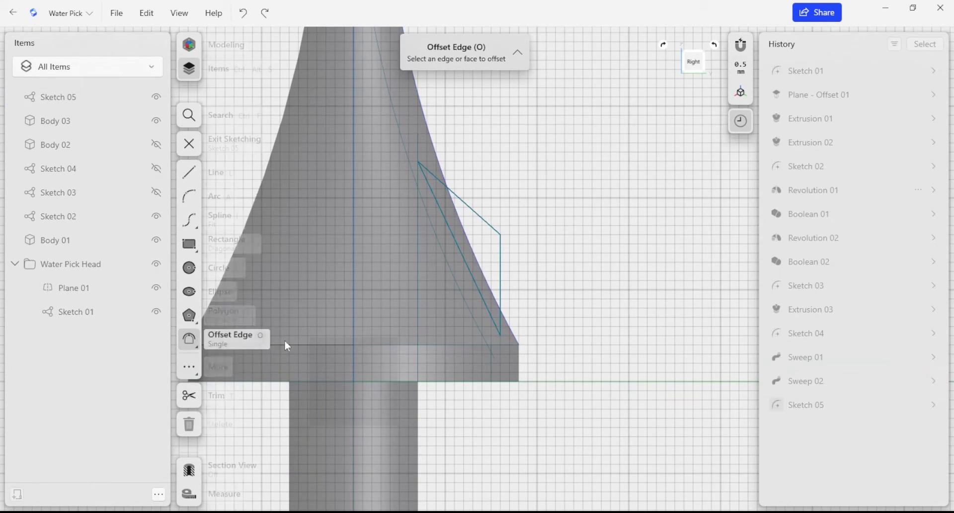
{"action": "left_click", "coordinate": [491, 294]}
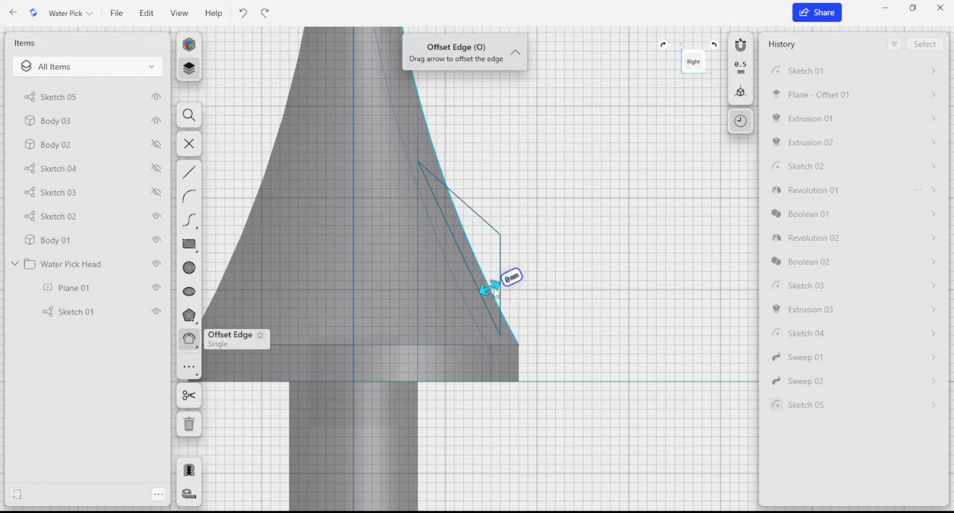
{"action": "left_click_drag", "start_coordinate": [495, 289], "coordinate": [490, 324]}
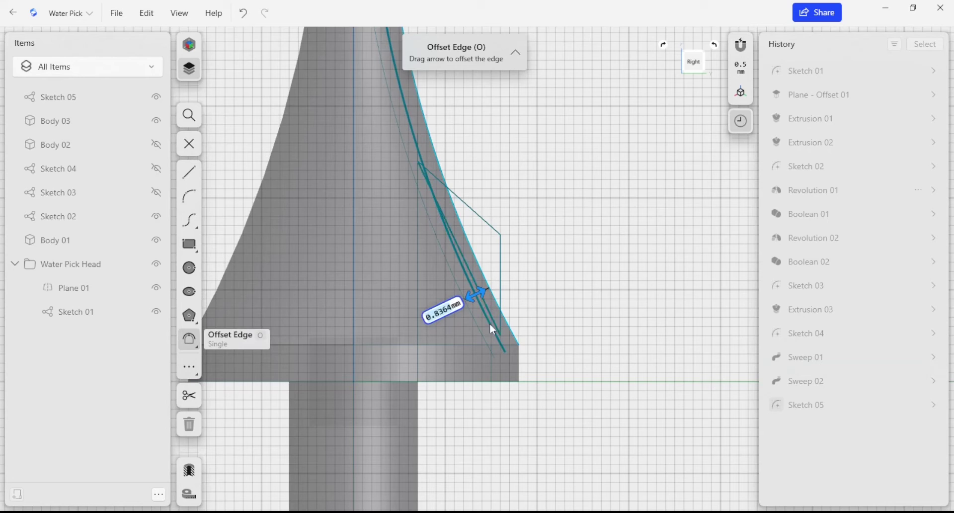
{"action": "left_click", "coordinate": [442, 317]}
{"action": "type", "text": "0.5"}
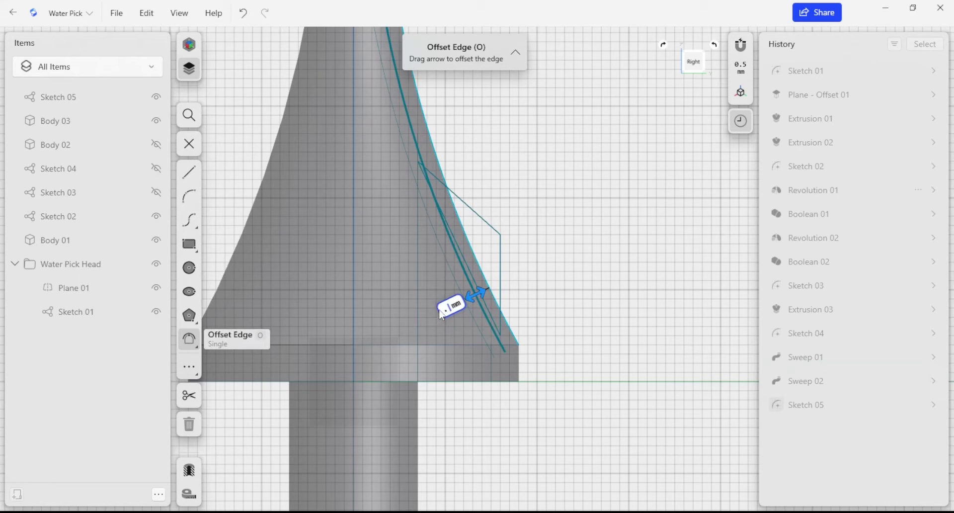
{"action": "key", "text": "Return"}
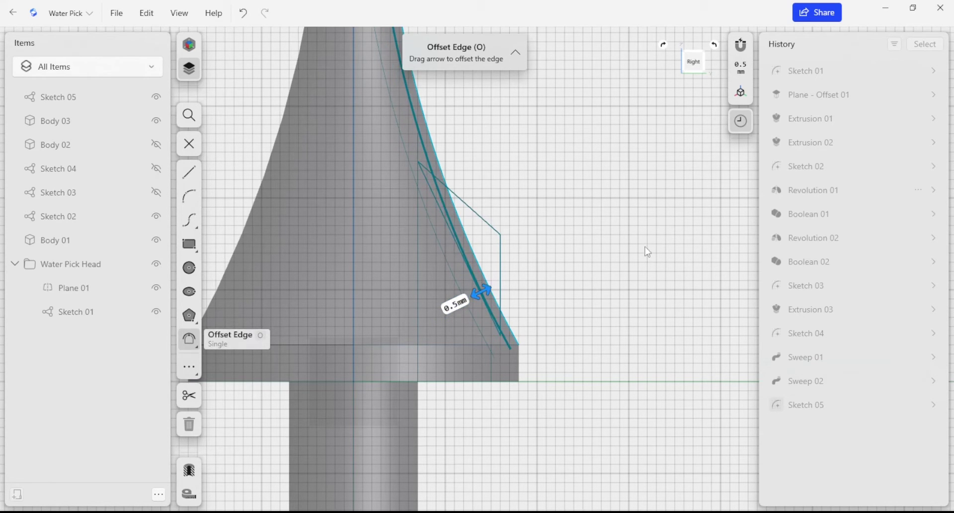
{"action": "left_click", "coordinate": [603, 302]}
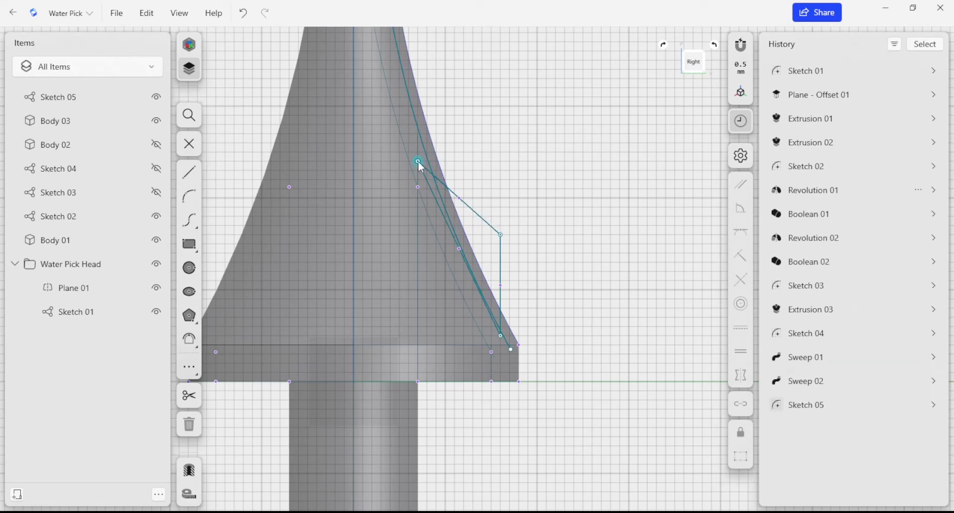
Move the triangle's upper and lower vertices onto the offset curve so both are attached to it
{"action": "left_click_drag", "start_coordinate": [419, 161], "coordinate": [432, 170]}
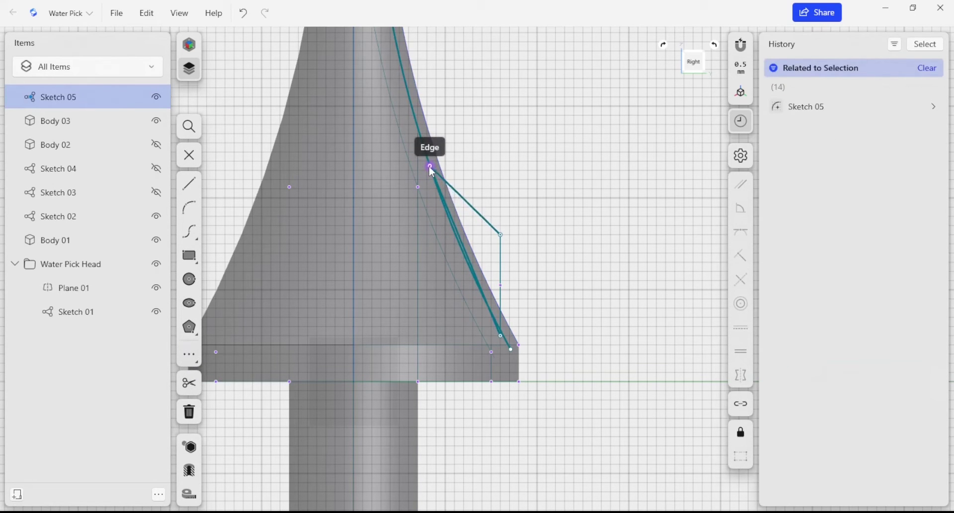
{"action": "left_click", "coordinate": [431, 167]}
{"action": "left_click_drag", "start_coordinate": [506, 339], "coordinate": [504, 336]}
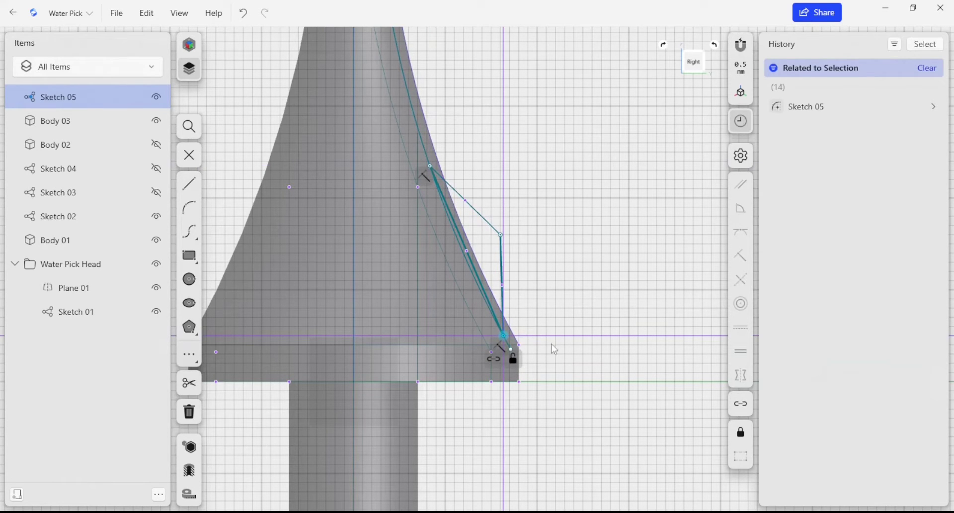
{"action": "scroll", "coordinate": [520, 360], "scroll_direction": "up", "scroll_amount": 4}
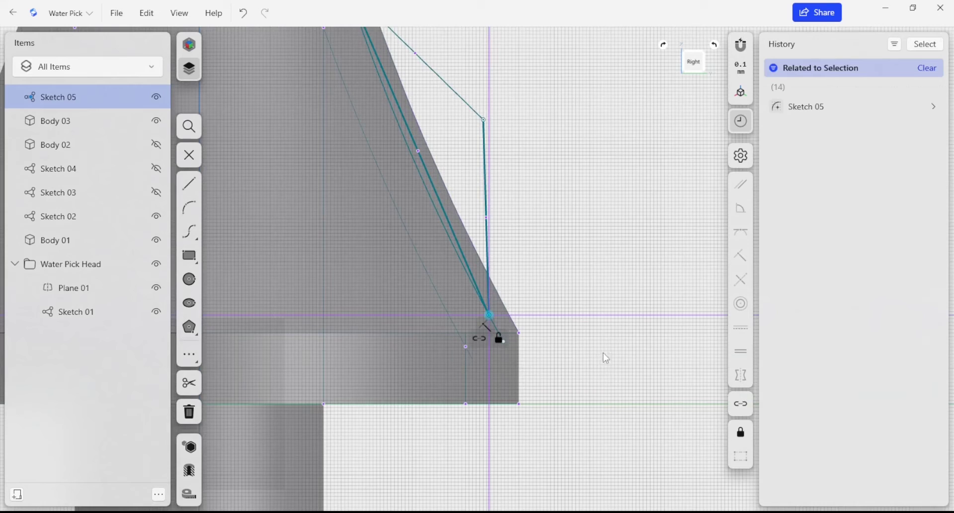
{"action": "scroll", "coordinate": [481, 322], "scroll_direction": "down", "scroll_amount": 3}
{"action": "left_click", "coordinate": [564, 279]}
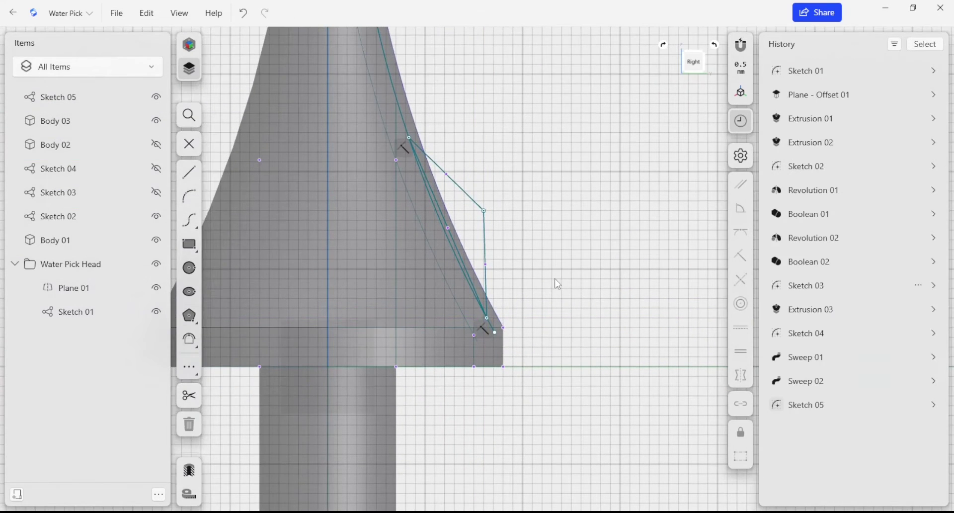
Start an Extrude of the triangular sketch region at the cone's wall and hide Body 01 to expose the full profile
{"action": "mouse_move", "coordinate": [514, 230]}
{"action": "right_mouse_down"}
{"action": "mouse_move", "coordinate": [538, 241]}
{"action": "mouse_move", "coordinate": [539, 251]}
{"action": "mouse_move", "coordinate": [525, 256]}
{"action": "mouse_move", "coordinate": [475, 230]}
{"action": "right_mouse_up"}
{"action": "left_click", "coordinate": [475, 229]}
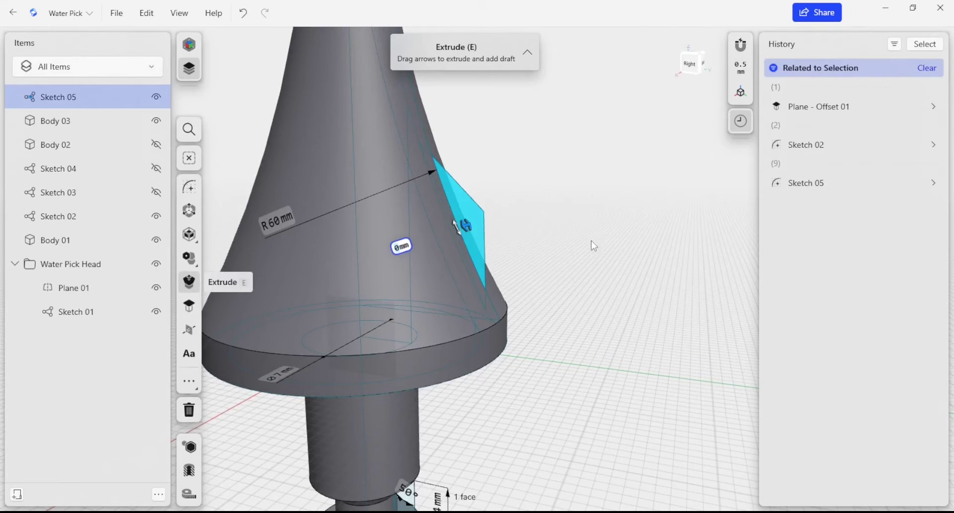
{"action": "right_click_drag", "start_coordinate": [528, 253], "coordinate": [589, 244]}
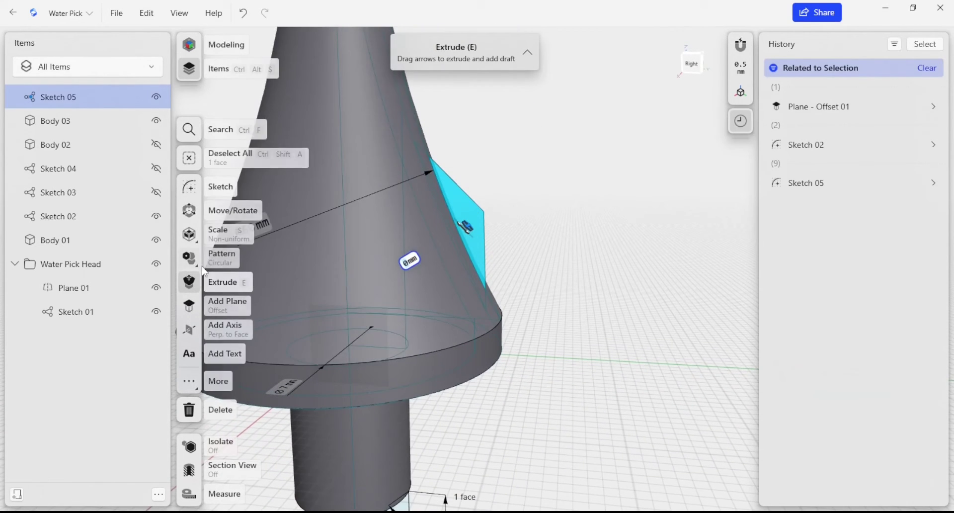
{"action": "left_click", "coordinate": [156, 240]}
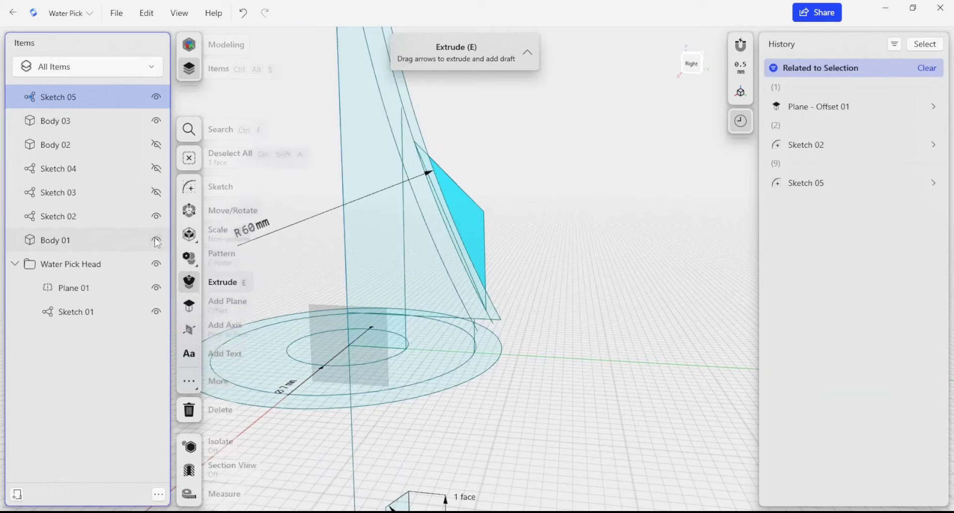
Add the narrow adjoining sketch region to the selection and extrude the whole triangular profile by -0.5 mm
{"action": "scroll", "coordinate": [460, 258], "scroll_direction": "up", "scroll_amount": 4}
{"action": "left_click", "coordinate": [470, 264]}
{"action": "scroll", "coordinate": [542, 280], "scroll_direction": "down", "scroll_amount": 2}
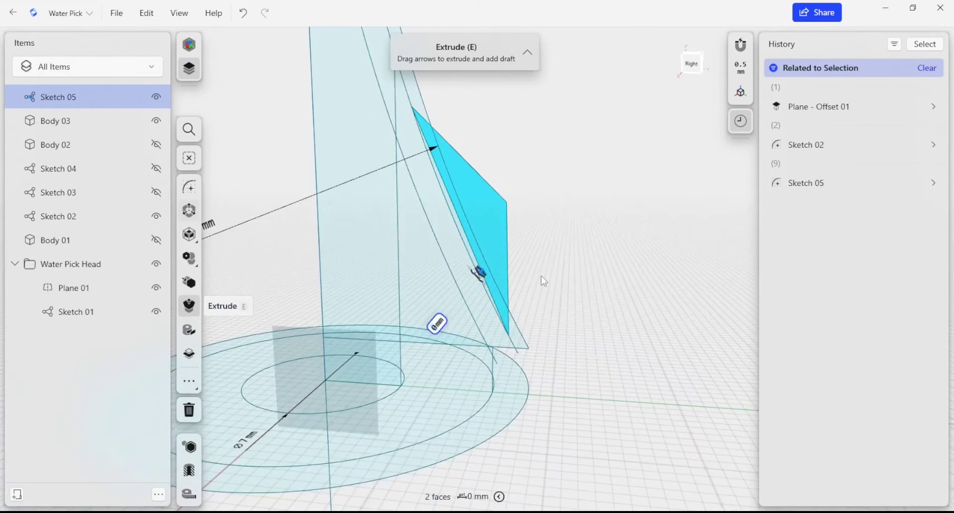
{"action": "scroll", "coordinate": [541, 276], "scroll_direction": "down", "scroll_amount": 5}
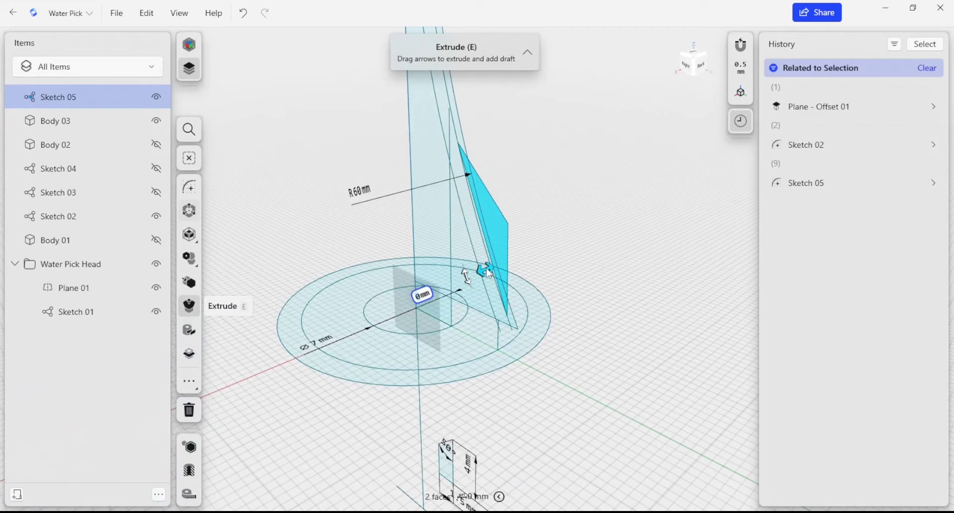
{"action": "left_click_drag", "start_coordinate": [490, 273], "coordinate": [505, 266]}
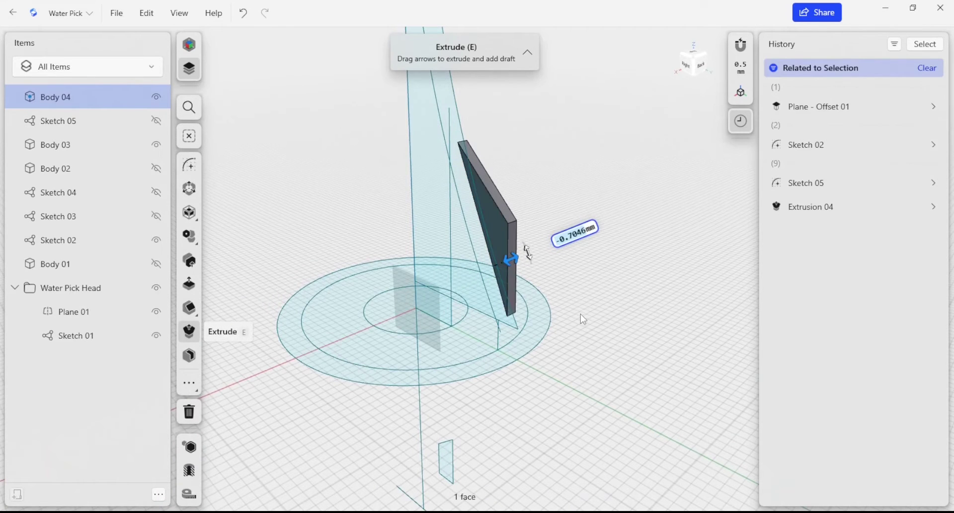
{"action": "type", "text": "-0.5"}
{"action": "key", "text": "Return"}
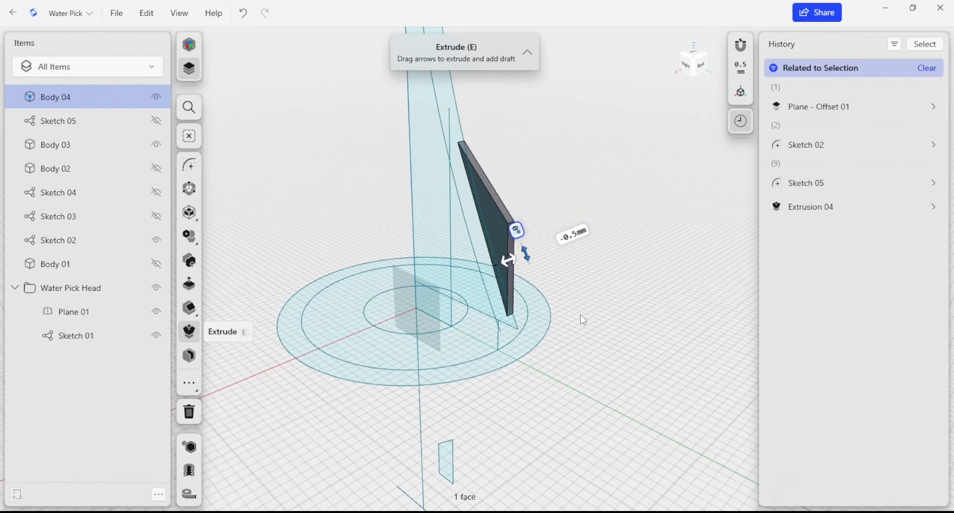
{"action": "left_click", "coordinate": [631, 276]}
Extrude both triangular sketch regions 0.5 mm on the rib's opposite side and show Body 01 again
{"action": "left_click", "coordinate": [492, 215]}
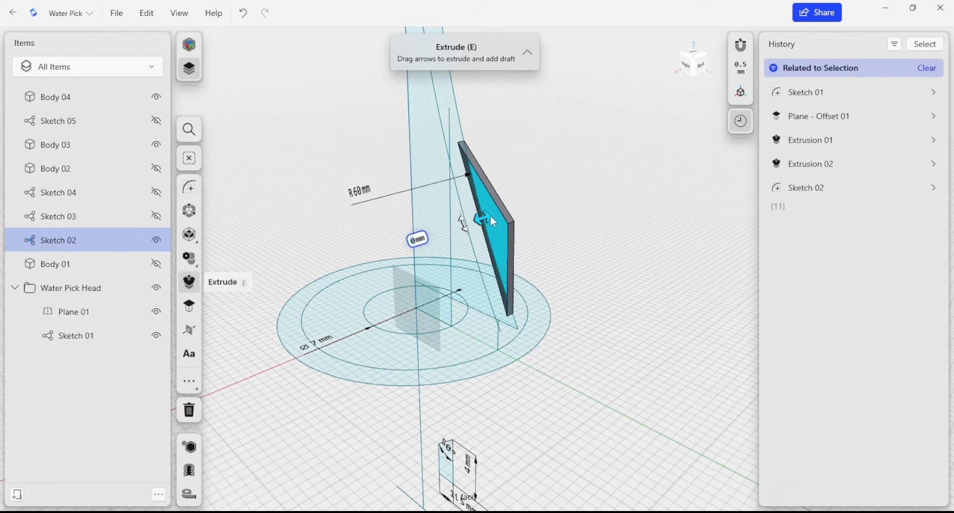
{"action": "scroll", "coordinate": [472, 200], "scroll_direction": "up", "scroll_amount": 2}
{"action": "left_click", "coordinate": [470, 178]}
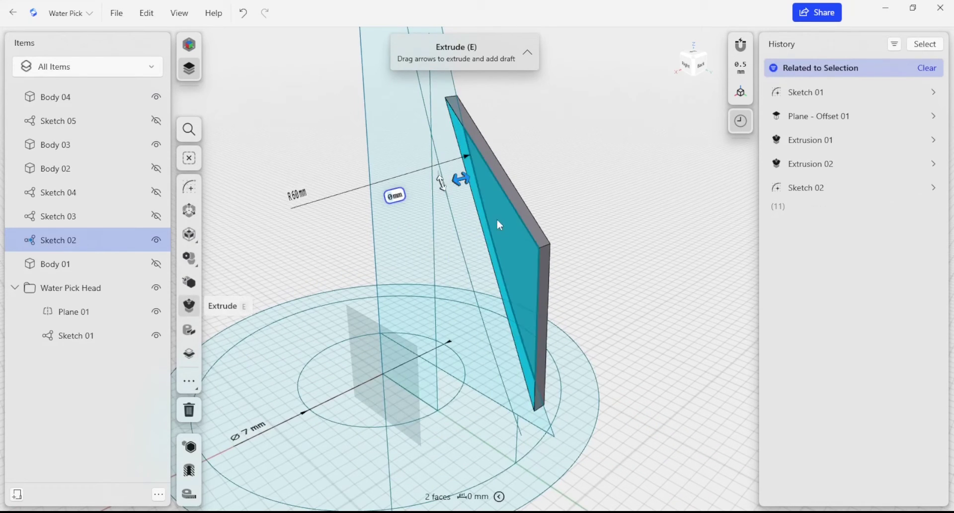
{"action": "left_click_drag", "start_coordinate": [461, 179], "coordinate": [449, 182]}
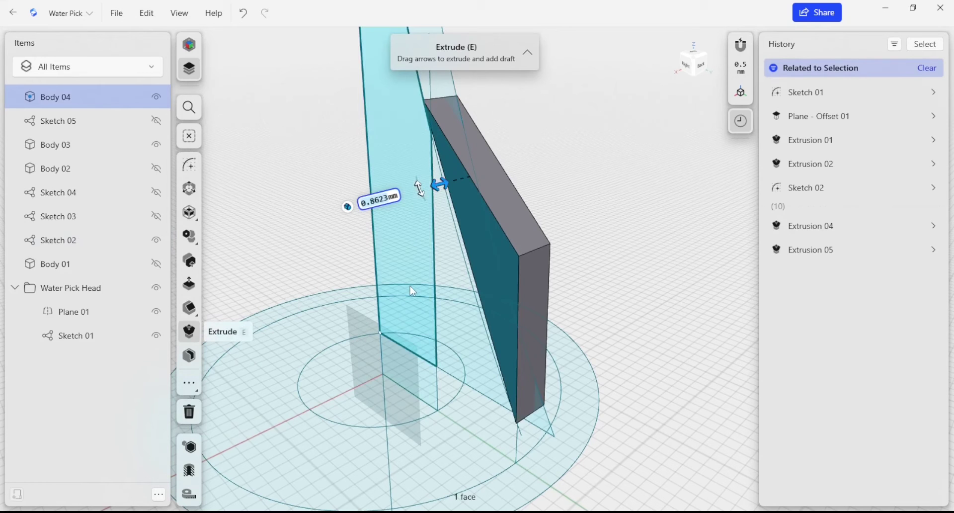
{"action": "type", "text": "0.5"}
{"action": "key", "text": "Tab"}
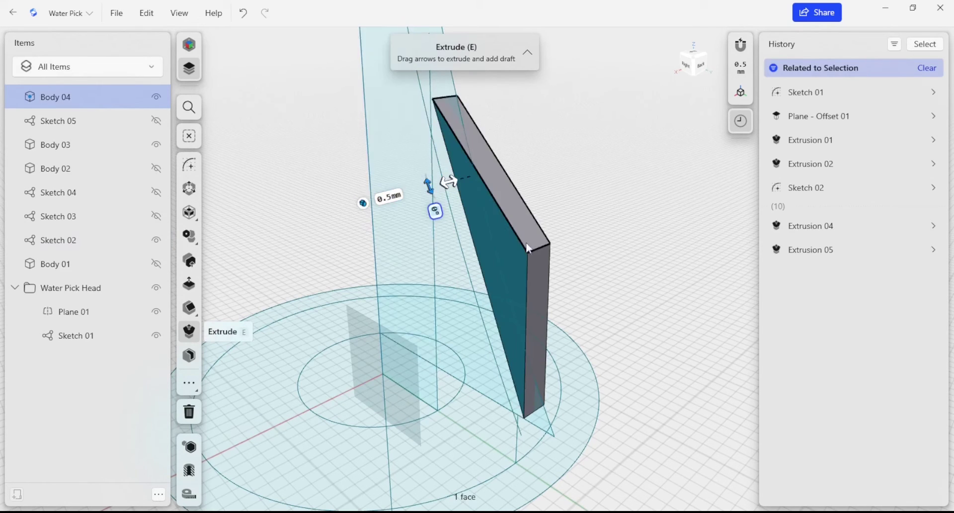
{"action": "left_click", "coordinate": [574, 213]}
{"action": "scroll", "coordinate": [529, 213], "scroll_direction": "down", "scroll_amount": 3}
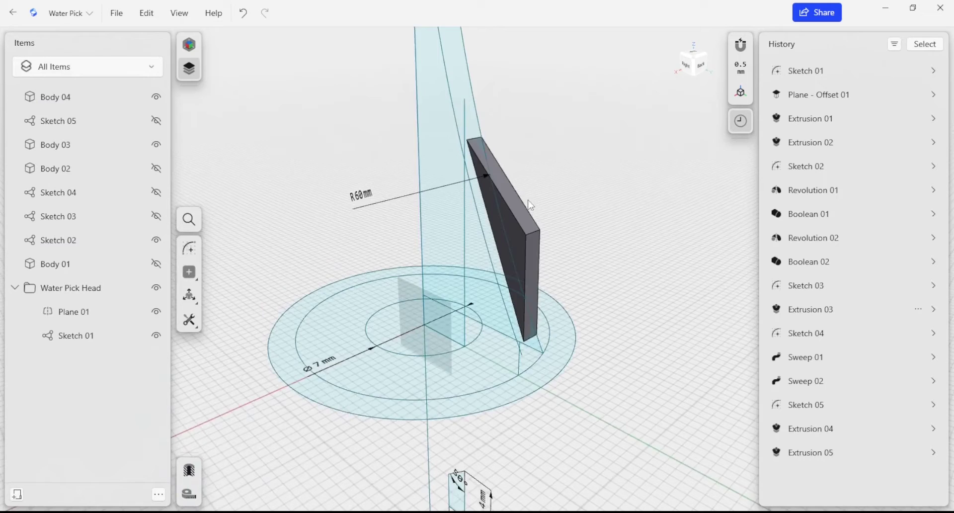
{"action": "scroll", "coordinate": [527, 206], "scroll_direction": "down", "scroll_amount": 2}
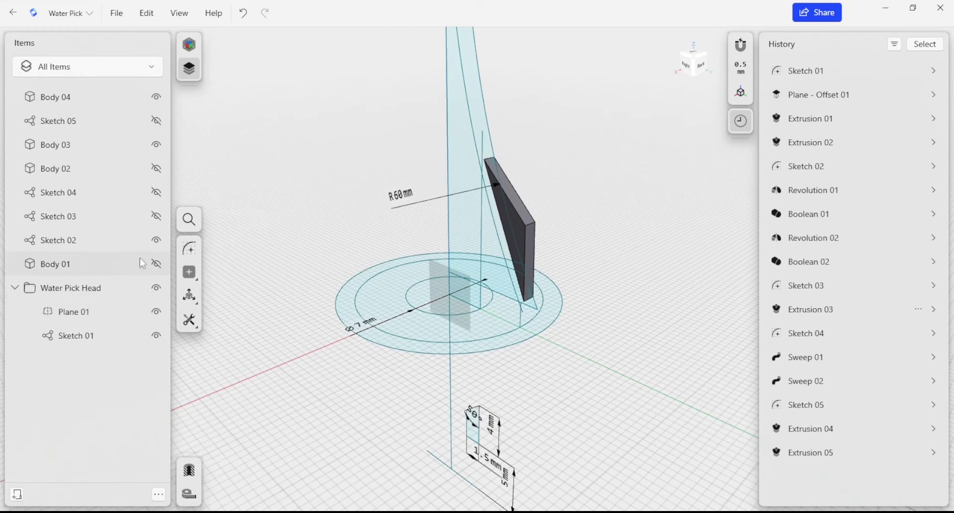
{"action": "left_click", "coordinate": [156, 264]}
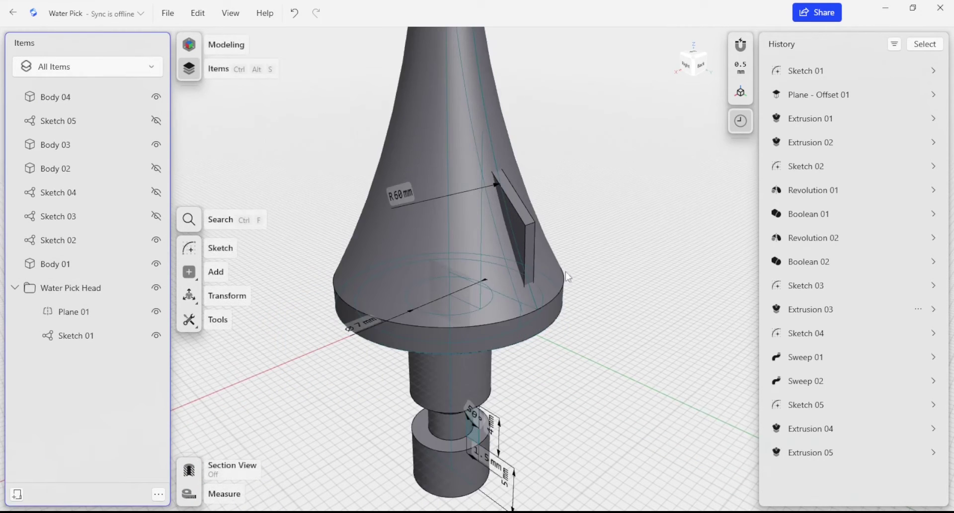
Fillet the rib's outer corner edge with a radius of about 3.29 mm using the Auto Chamfer/Fillet mode
{"action": "scroll", "coordinate": [514, 230], "scroll_direction": "up", "scroll_amount": 4}
{"action": "left_click", "coordinate": [507, 224]}
{"action": "key", "text": "f"}
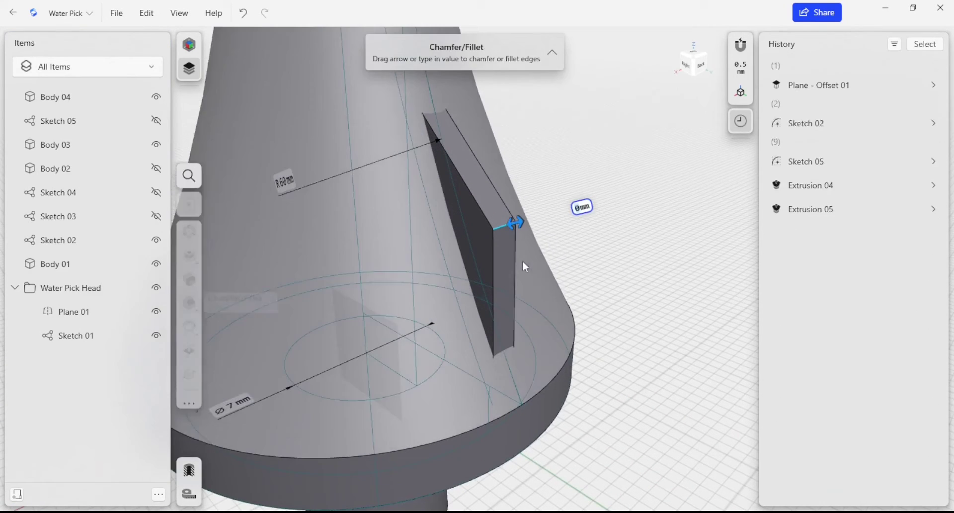
{"action": "key", "text": "f"}
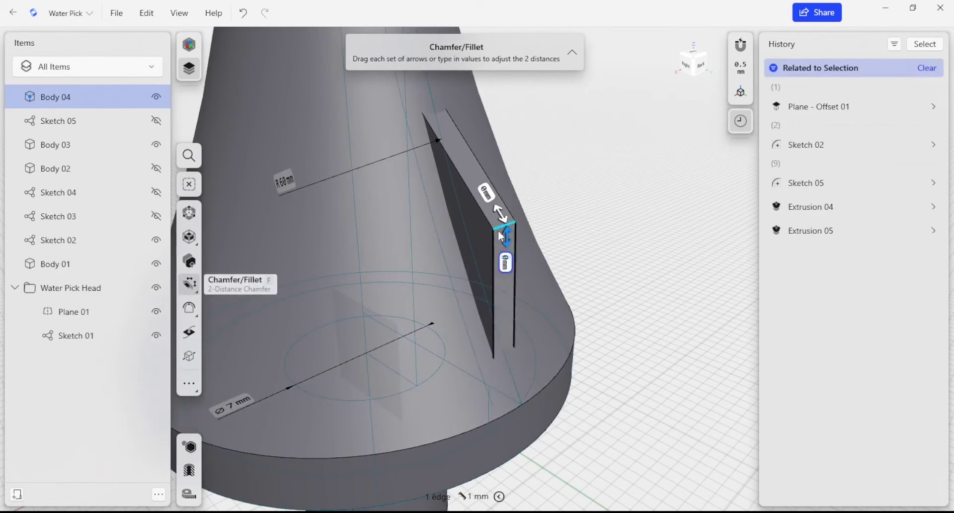
{"action": "left_click", "coordinate": [191, 286]}
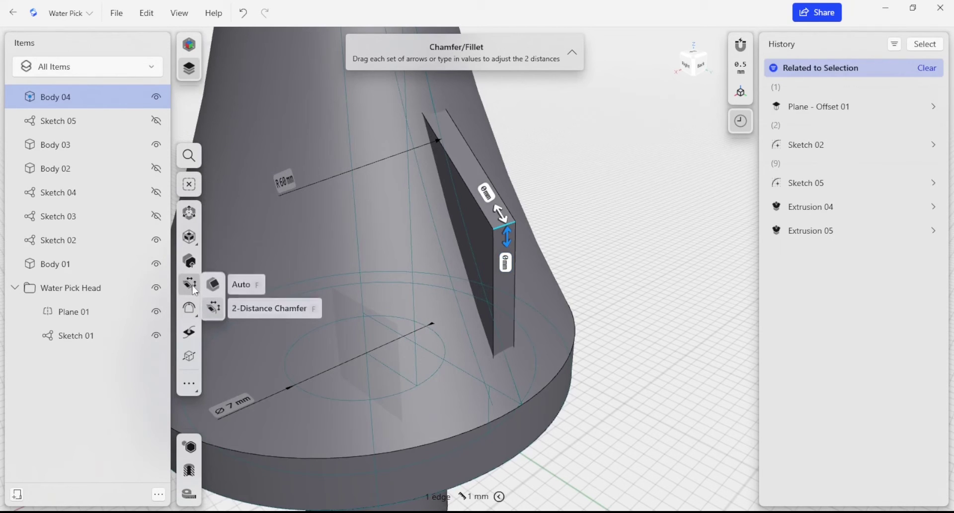
{"action": "left_click", "coordinate": [239, 279]}
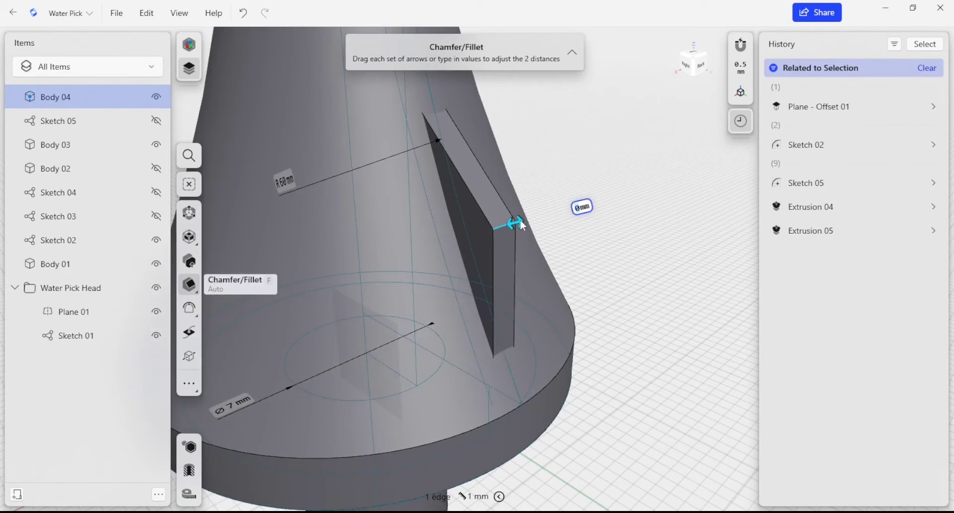
{"action": "left_click_drag", "start_coordinate": [517, 224], "coordinate": [611, 214]}
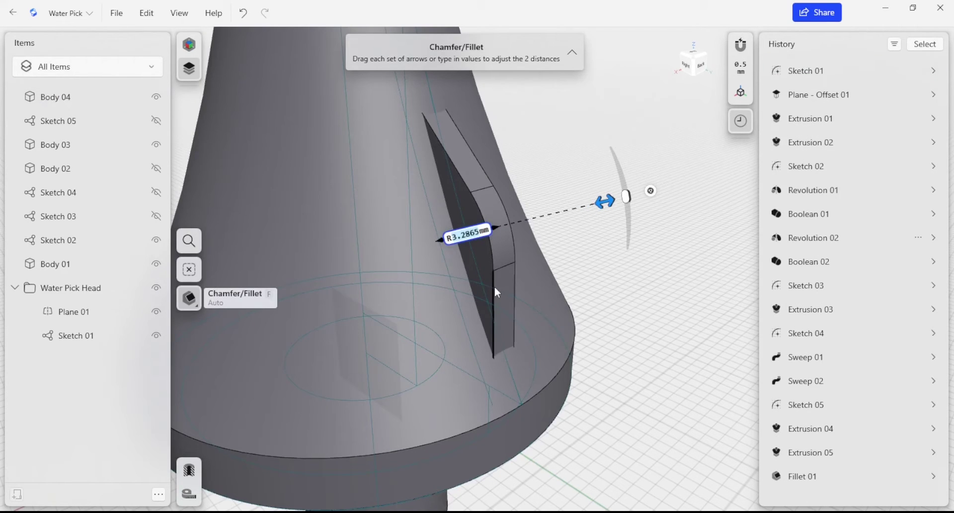
Fillet the long outer edges on both sides of the rib with a 0.3 mm radius
{"action": "left_click", "coordinate": [491, 258]}
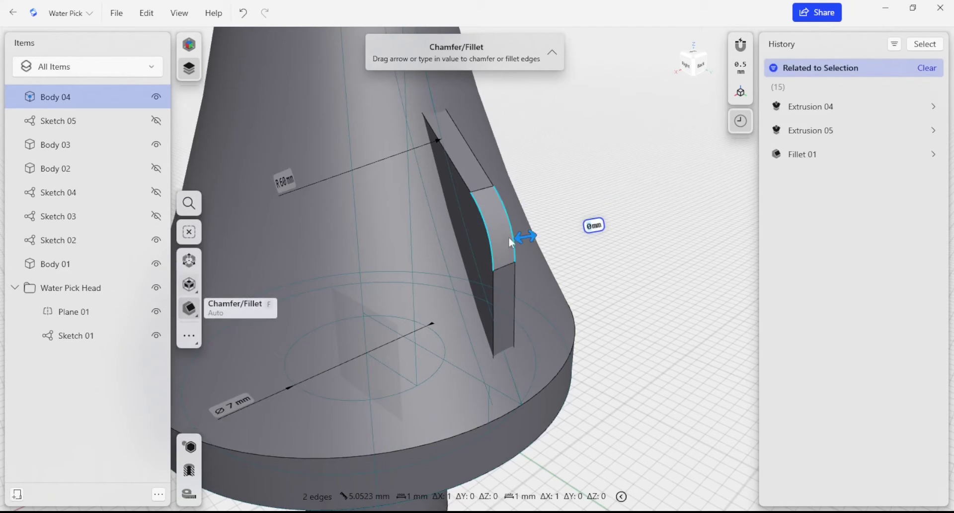
{"action": "left_click_drag", "start_coordinate": [525, 237], "coordinate": [545, 236]}
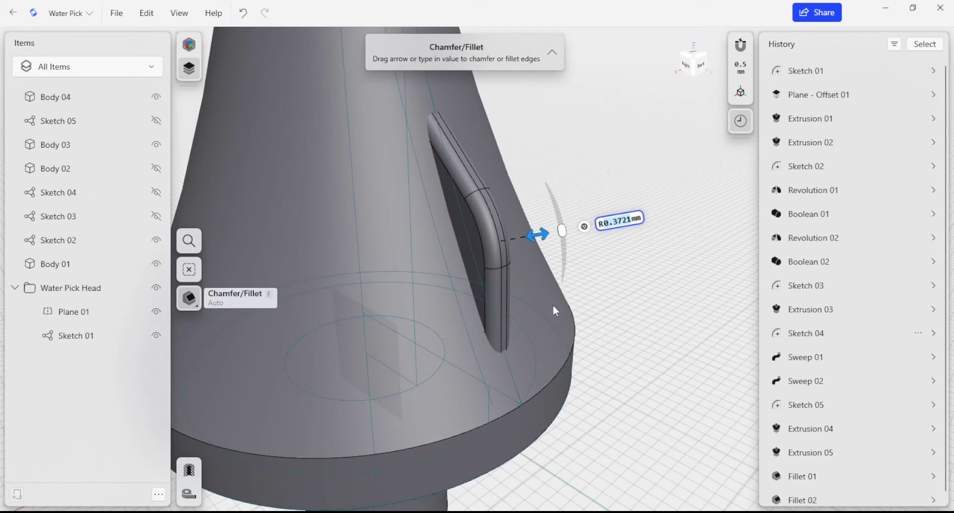
{"action": "type", "text": "."}
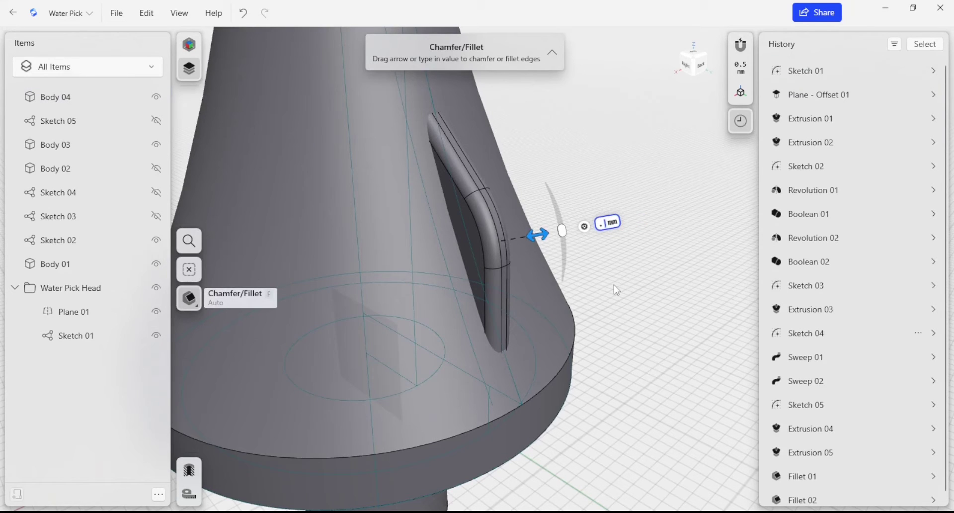
{"action": "type", "text": "3"}
{"action": "key", "text": "Return"}
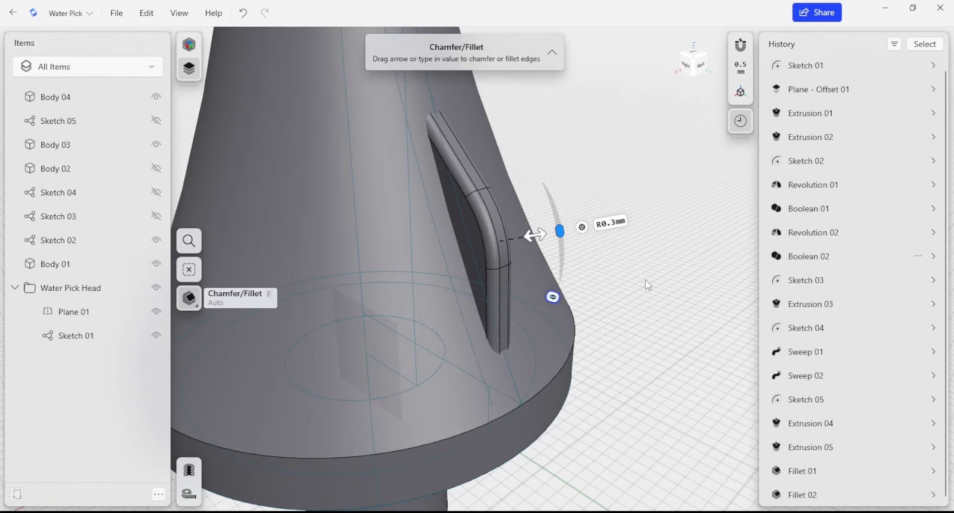
{"action": "left_click", "coordinate": [646, 280]}
{"action": "scroll", "coordinate": [550, 289], "scroll_direction": "down", "scroll_amount": 1}
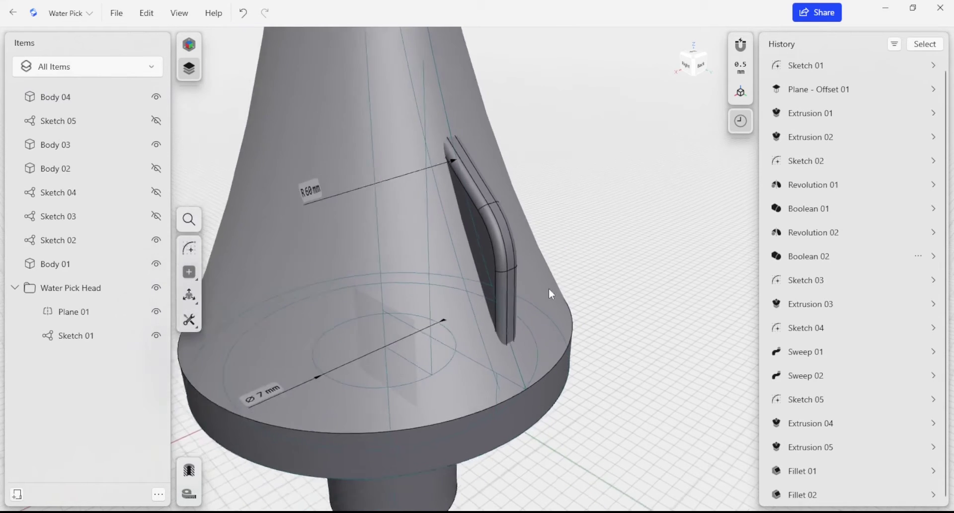
Start a Circular Pattern of the filleted rib body and place its pivot at the centre of the cone's base circles
{"action": "right_click_drag", "start_coordinate": [549, 288], "coordinate": [464, 203]}
{"action": "scroll", "coordinate": [527, 271], "scroll_direction": "down", "scroll_amount": 2}
{"action": "mouse_move", "coordinate": [554, 268]}
{"action": "right_mouse_down"}
{"action": "mouse_move", "coordinate": [513, 274]}
{"action": "mouse_move", "coordinate": [550, 261]}
{"action": "right_mouse_up"}
{"action": "double_click", "coordinate": [513, 234]}
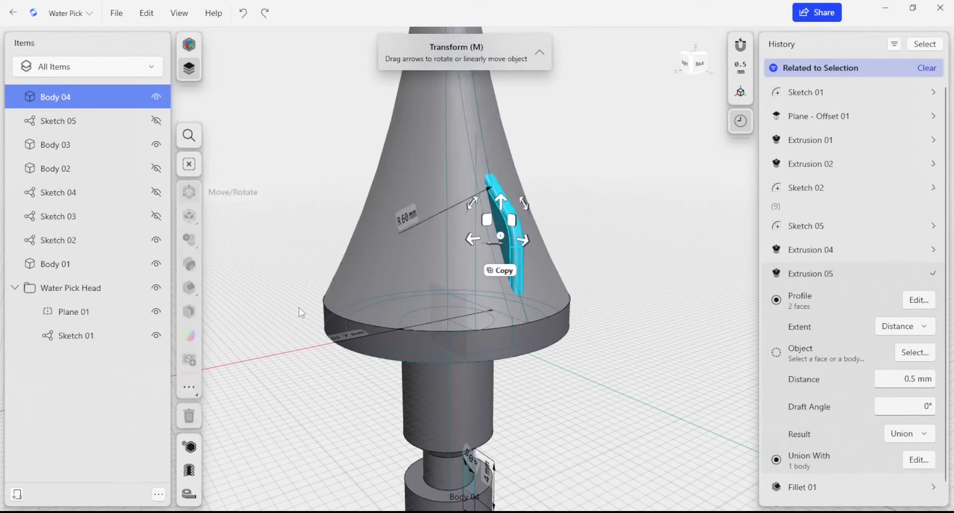
{"action": "left_click", "coordinate": [156, 97]}
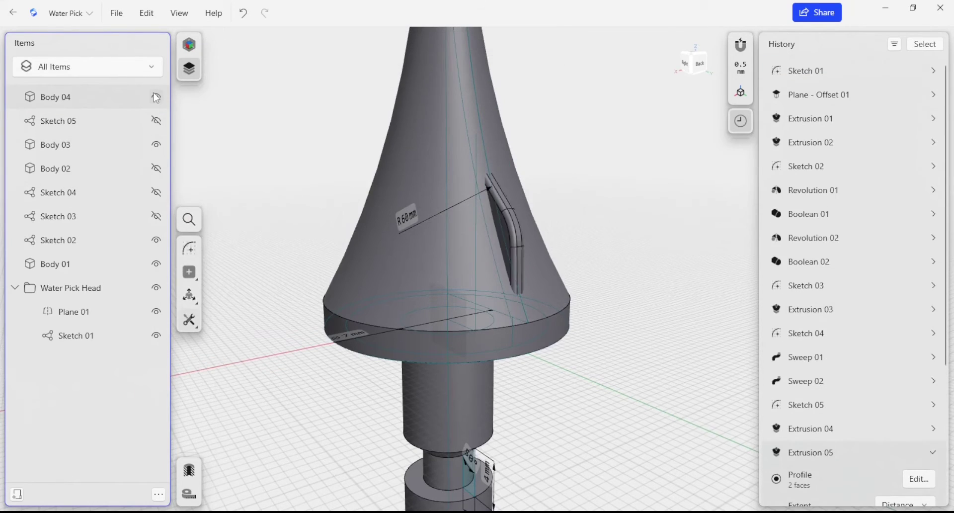
{"action": "left_click", "coordinate": [514, 233]}
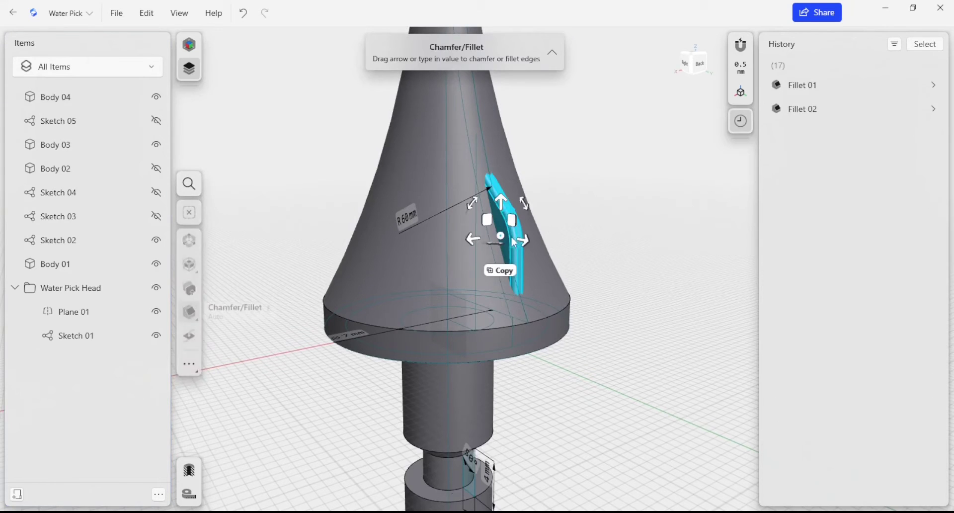
{"action": "key", "text": "m"}
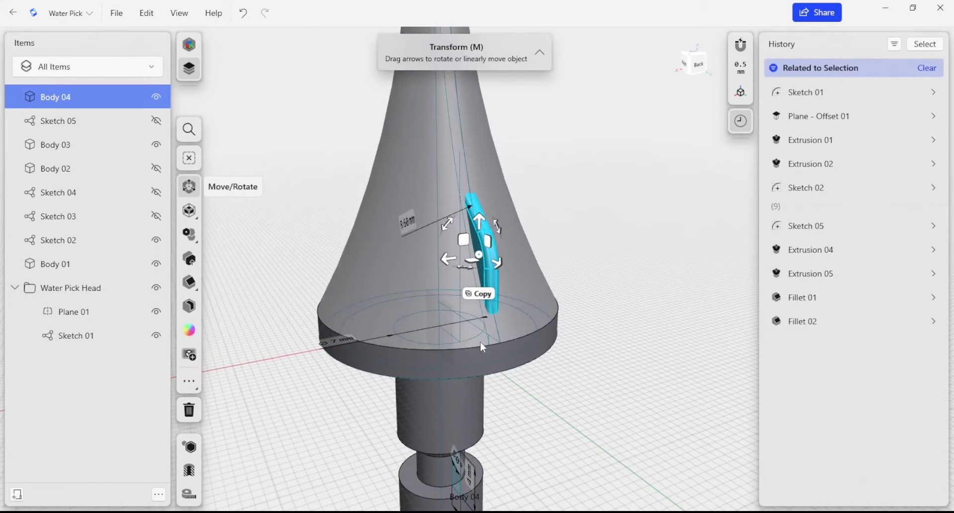
{"action": "left_click", "coordinate": [190, 242]}
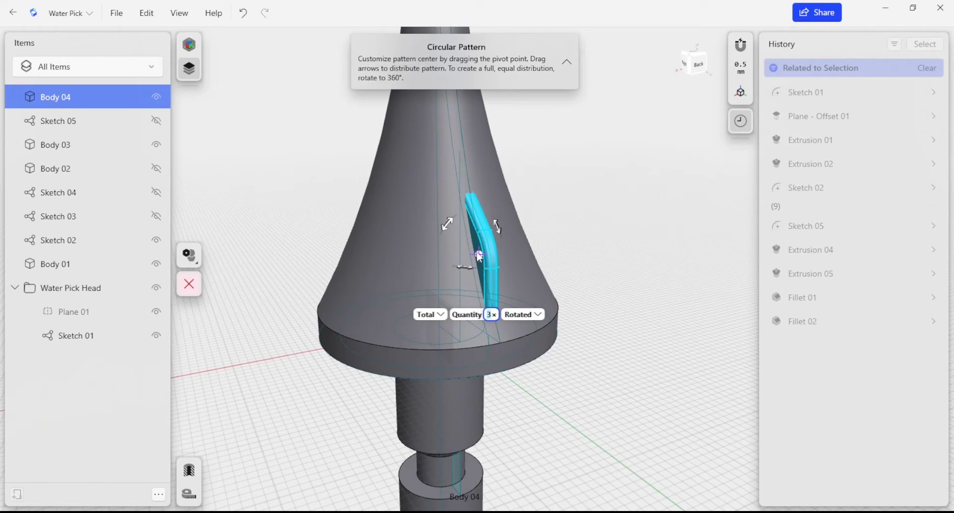
{"action": "left_click_drag", "start_coordinate": [479, 254], "coordinate": [439, 325]}
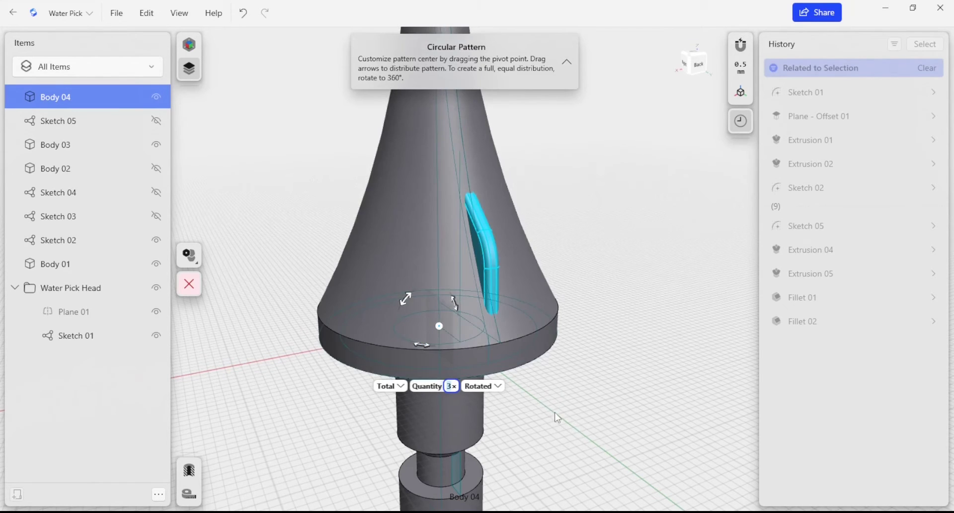
{"action": "mouse_move", "coordinate": [558, 418]}
{"action": "right_mouse_down"}
{"action": "mouse_move", "coordinate": [595, 413]}
{"action": "mouse_move", "coordinate": [587, 403]}
{"action": "mouse_move", "coordinate": [571, 416]}
{"action": "mouse_move", "coordinate": [575, 398]}
{"action": "mouse_move", "coordinate": [557, 428]}
{"action": "right_mouse_up"}
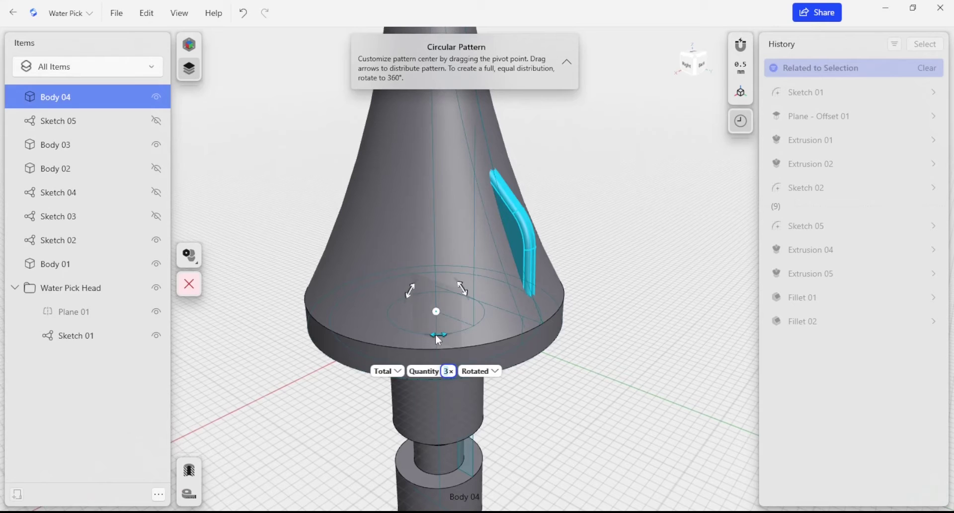
Distribute the rib horizontally around the cone with a total angle of 360° and a quantity of 10
{"action": "left_click_drag", "start_coordinate": [436, 334], "coordinate": [371, 338]}
{"action": "left_click", "coordinate": [367, 449]}
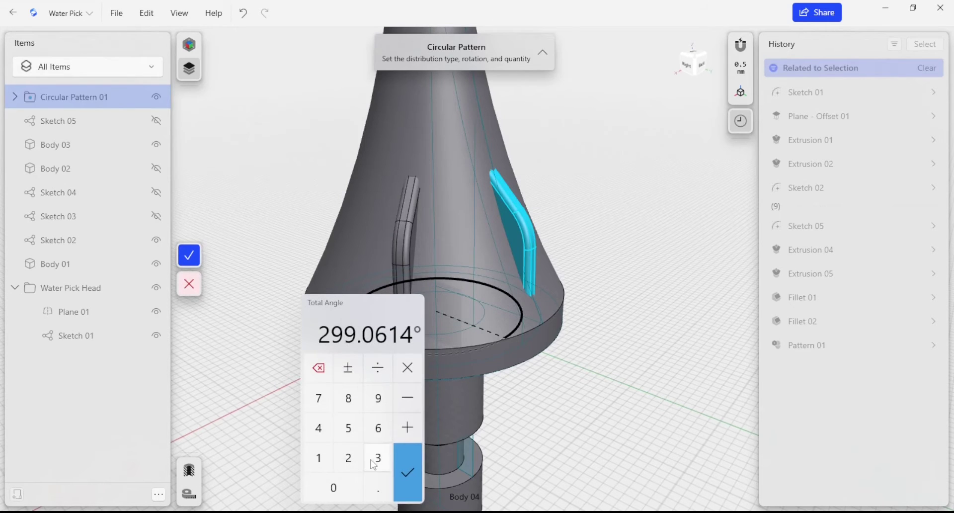
{"action": "left_click", "coordinate": [378, 457]}
{"action": "left_click", "coordinate": [378, 428]}
{"action": "left_click", "coordinate": [333, 487]}
{"action": "left_click", "coordinate": [415, 475]}
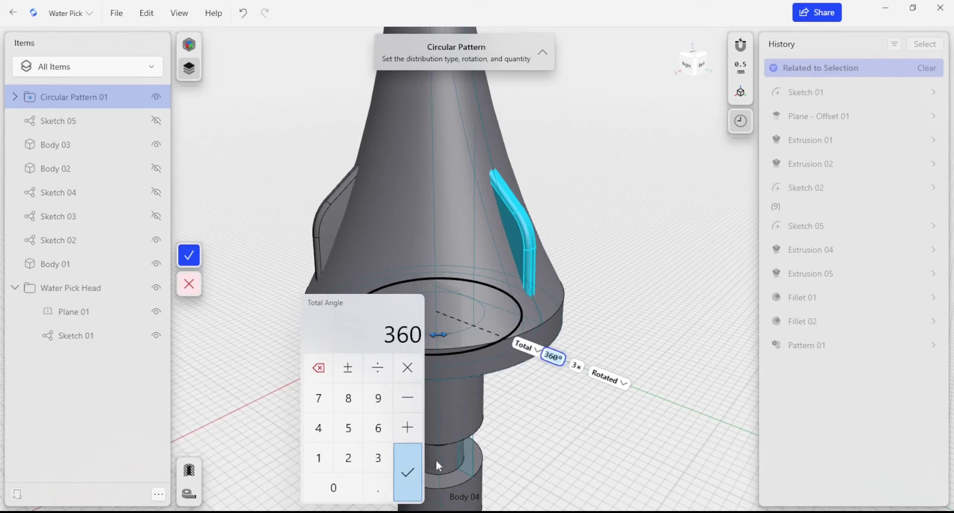
{"action": "left_click", "coordinate": [576, 368]}
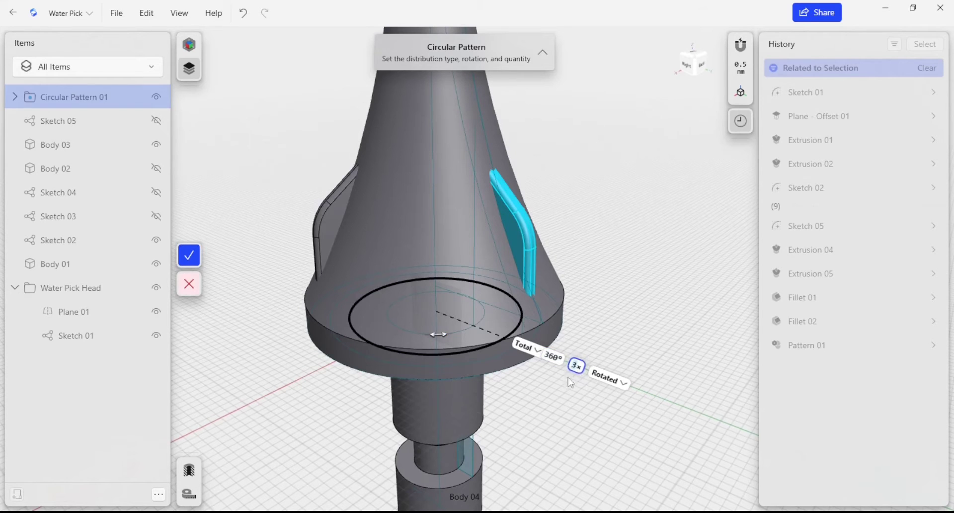
{"action": "type", "text": "10"}
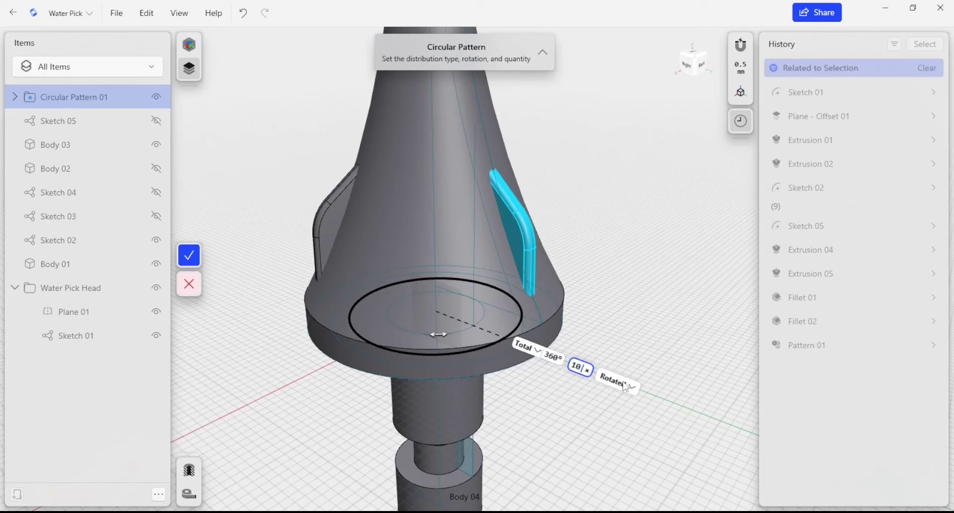
{"action": "key", "text": "Return"}
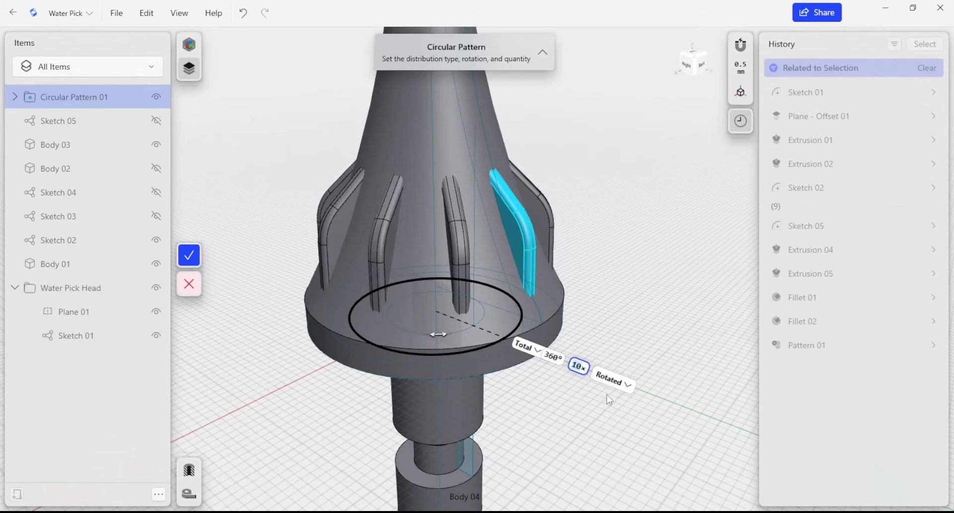
Preview the Uniform orientation, then return the ribs to Rotated and accept the circular pattern
{"action": "left_click", "coordinate": [614, 383]}
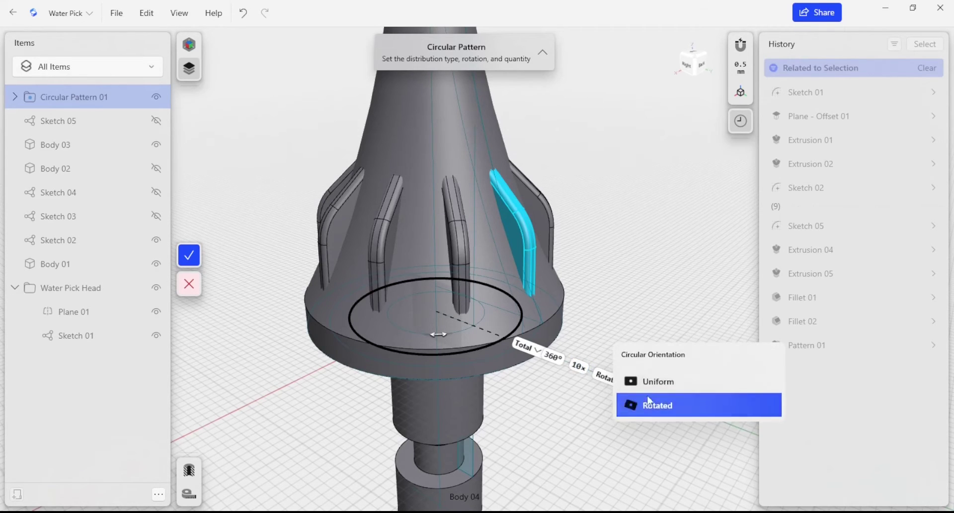
{"action": "left_click", "coordinate": [647, 384]}
{"action": "left_click", "coordinate": [627, 387]}
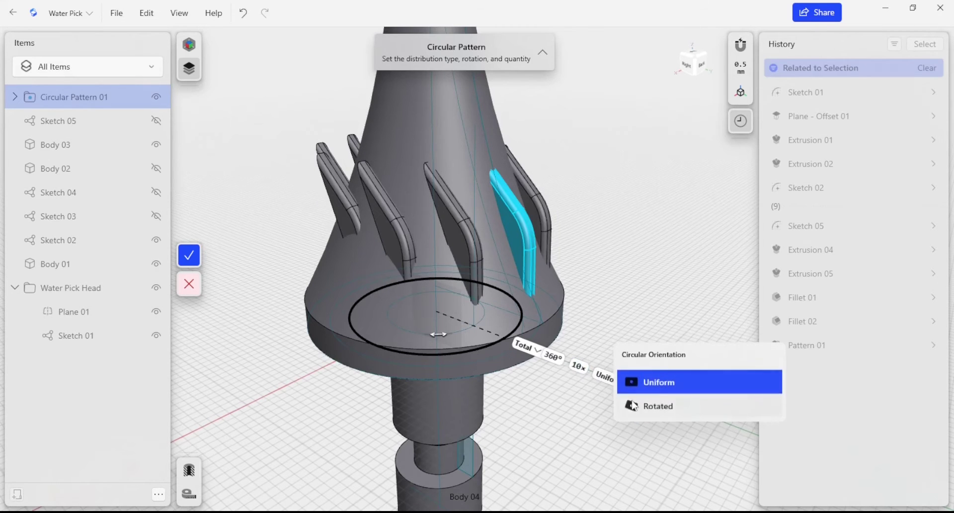
{"action": "left_click", "coordinate": [646, 405]}
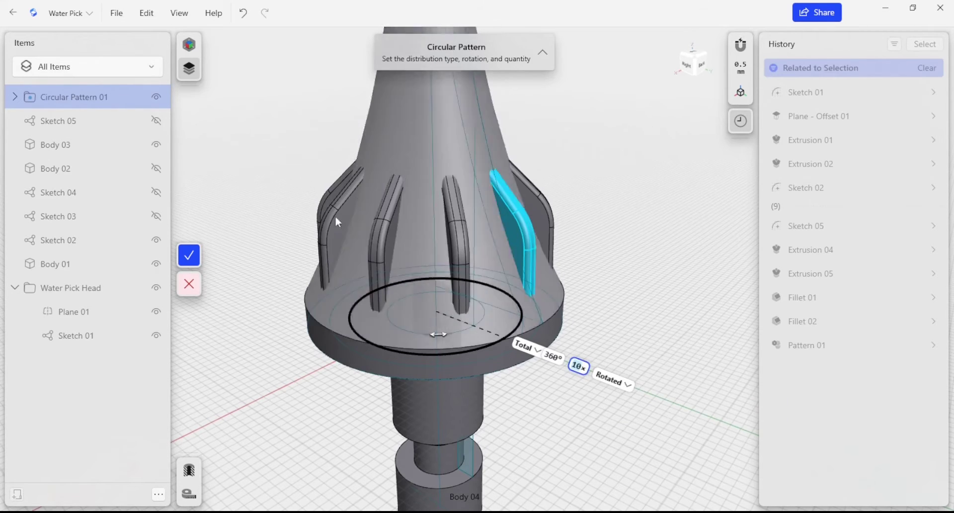
{"action": "left_click", "coordinate": [608, 381]}
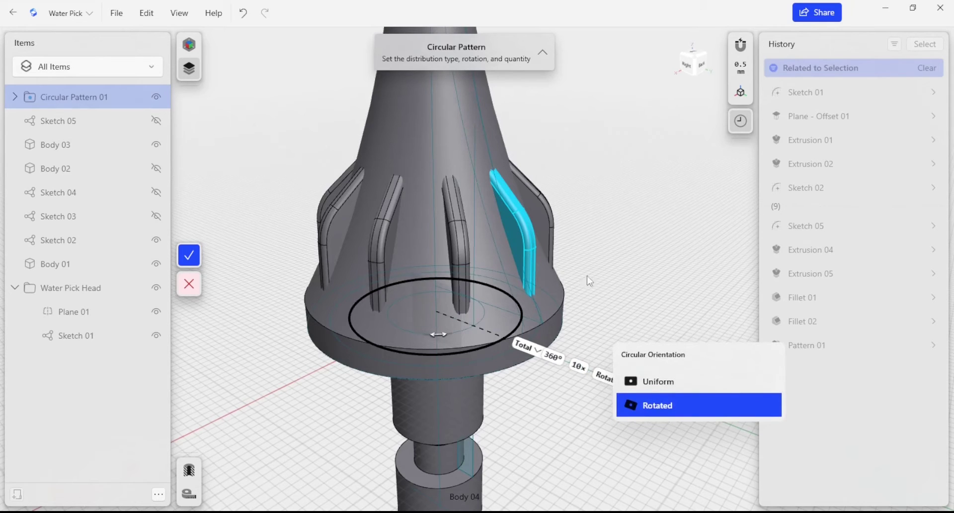
{"action": "left_click", "coordinate": [625, 302]}
{"action": "left_click", "coordinate": [643, 331]}
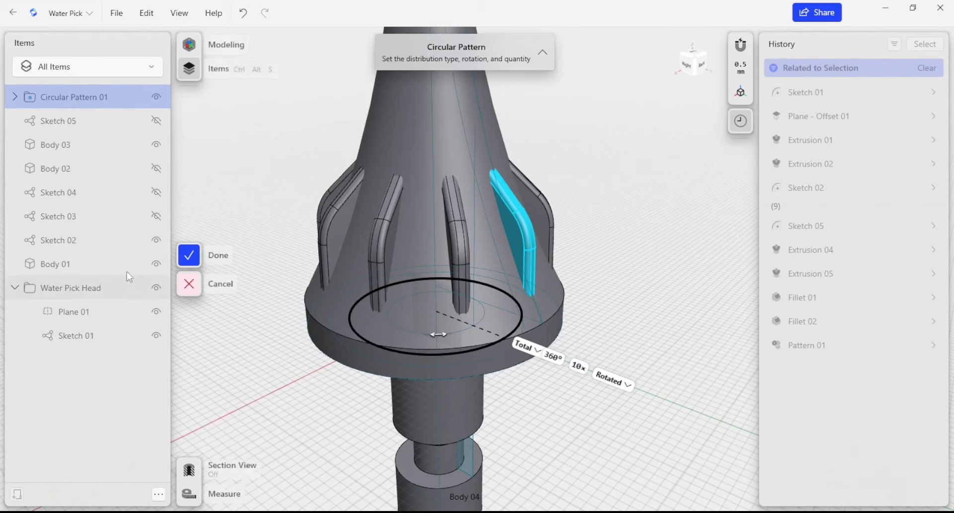
{"action": "left_click", "coordinate": [190, 255]}
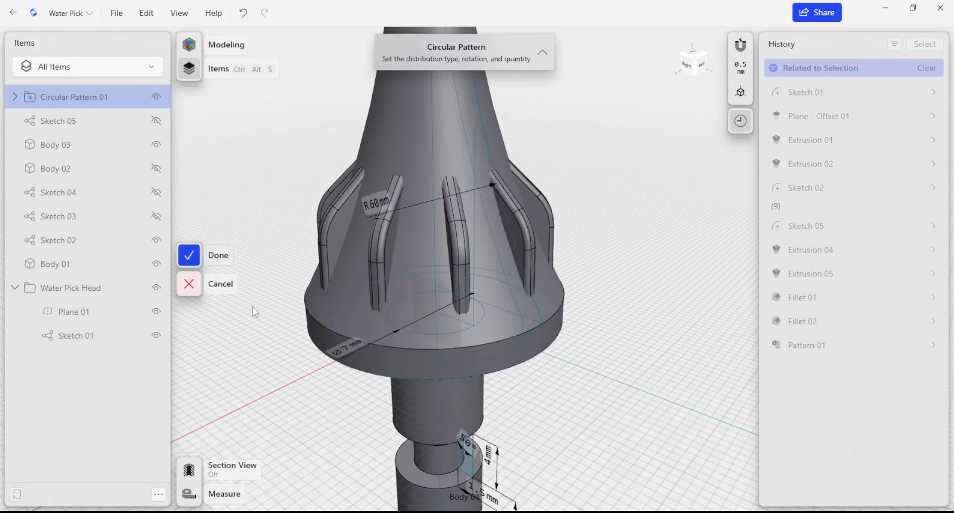
Confirm the circular pattern and examine the ribs around the cone and the full water pick head from several angles
{"action": "key", "text": "Return"}
{"action": "right_click_drag", "start_coordinate": [674, 315], "coordinate": [650, 288]}
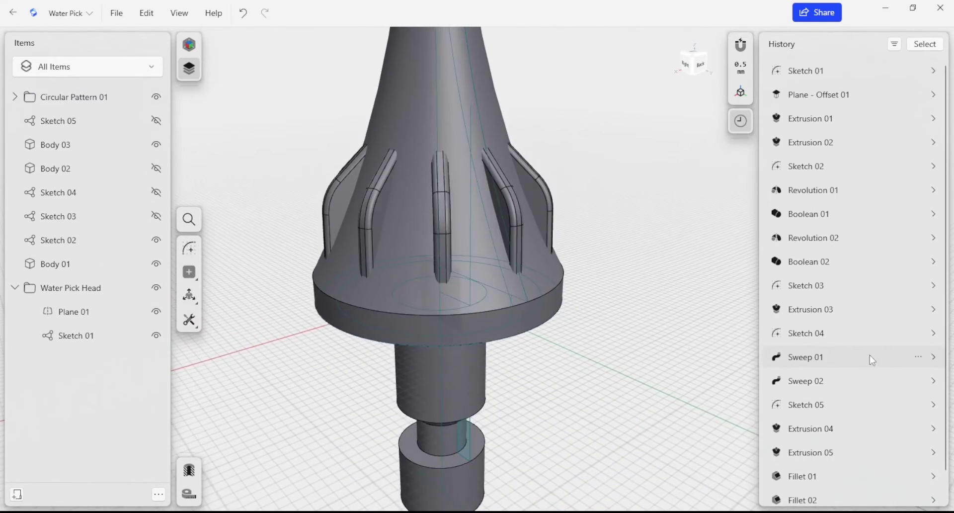
{"action": "scroll", "coordinate": [870, 357], "scroll_direction": "down", "scroll_amount": 1}
{"action": "right_click_drag", "start_coordinate": [726, 351], "coordinate": [701, 386]}
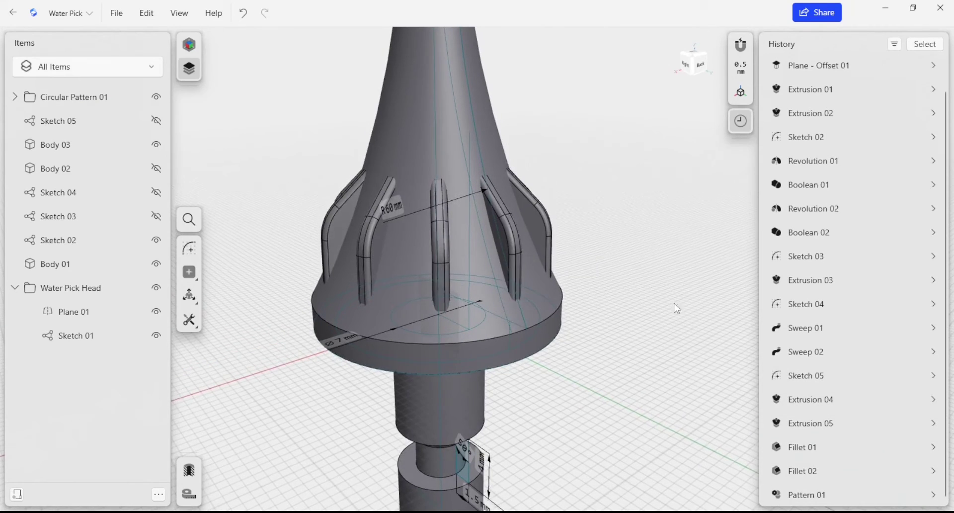
{"action": "scroll", "coordinate": [677, 308], "scroll_direction": "down", "scroll_amount": 5}
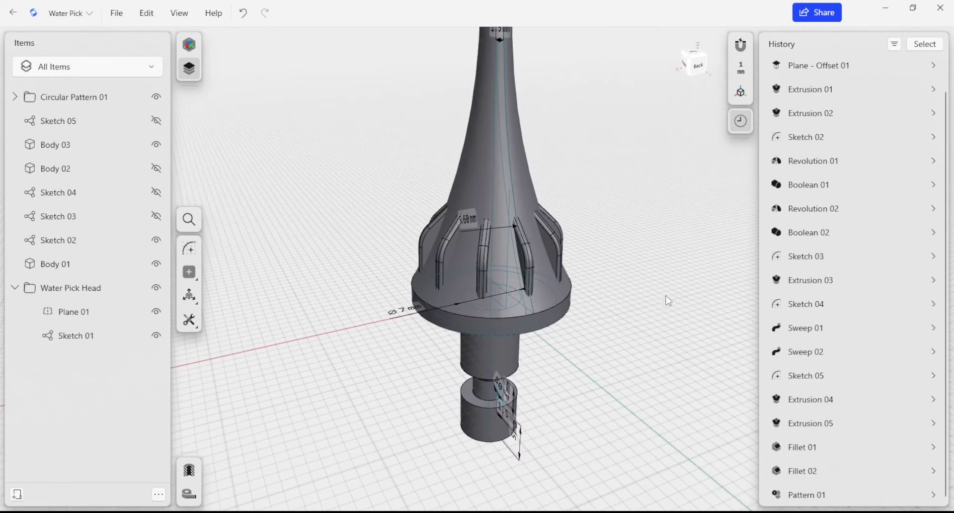
{"action": "right_click_drag", "start_coordinate": [669, 301], "coordinate": [622, 278]}
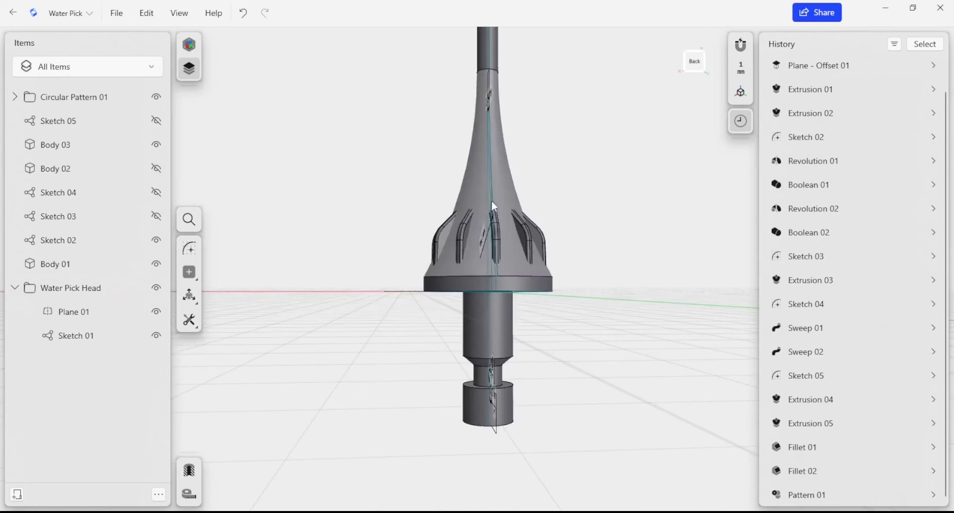
{"action": "scroll", "coordinate": [491, 201], "scroll_direction": "down", "scroll_amount": 2}
{"action": "middle_click_drag", "start_coordinate": [556, 226], "coordinate": [547, 264]}
{"action": "middle_click_drag", "start_coordinate": [587, 237], "coordinate": [556, 277]}
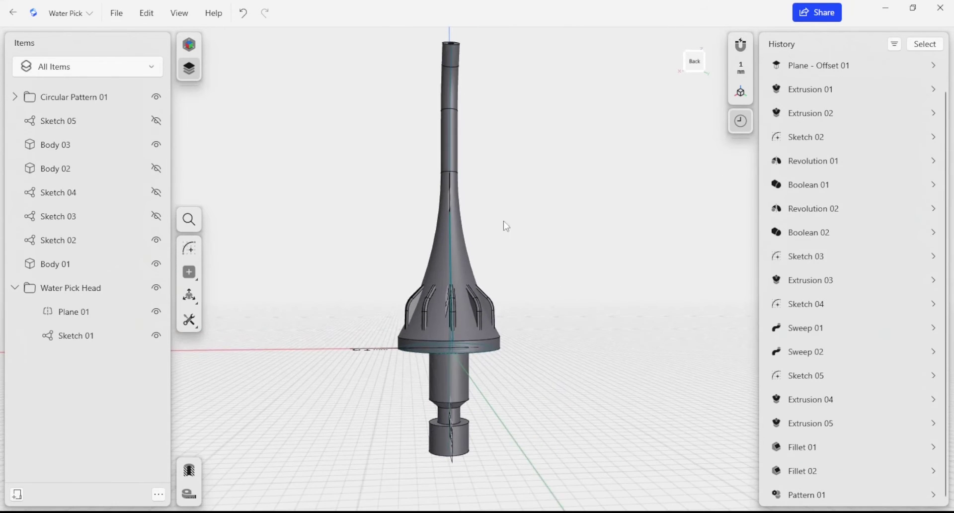
{"action": "right_click_drag", "start_coordinate": [506, 226], "coordinate": [590, 245]}
Start a Union with the flared cone body and the bent nozzle tube body
{"action": "left_click", "coordinate": [448, 254]}
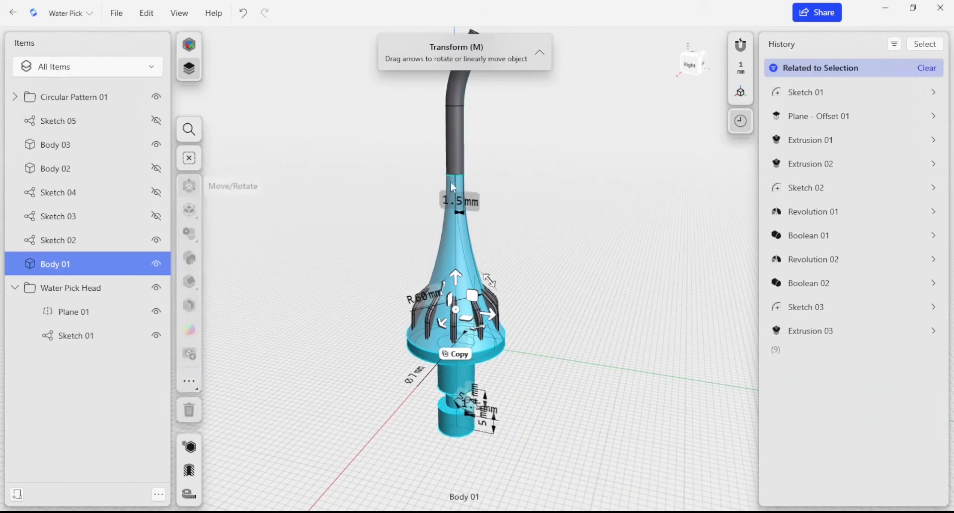
{"action": "left_click", "coordinate": [451, 155]}
{"action": "left_click", "coordinate": [452, 156]}
{"action": "double_click", "coordinate": [451, 155]}
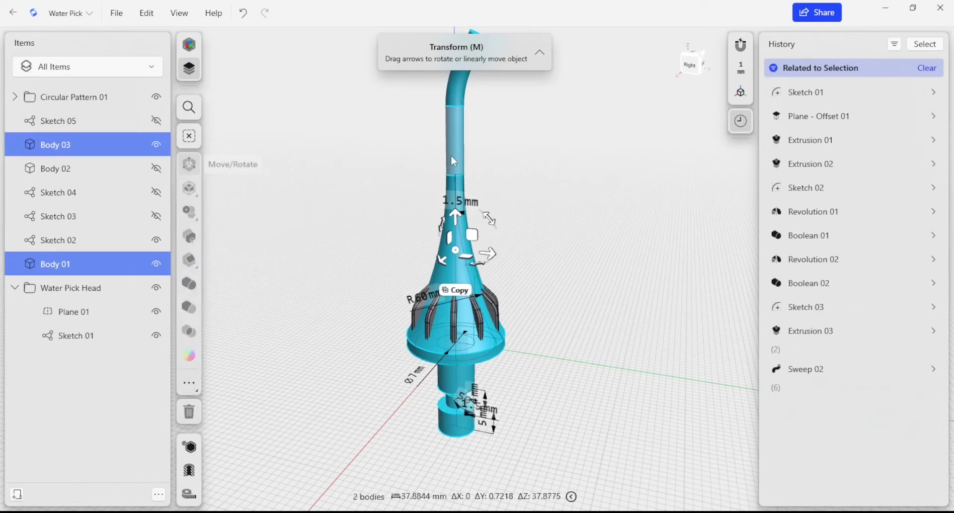
{"action": "left_click", "coordinate": [193, 288]}
{"action": "scroll", "coordinate": [432, 326], "scroll_direction": "up", "scroll_amount": 5}
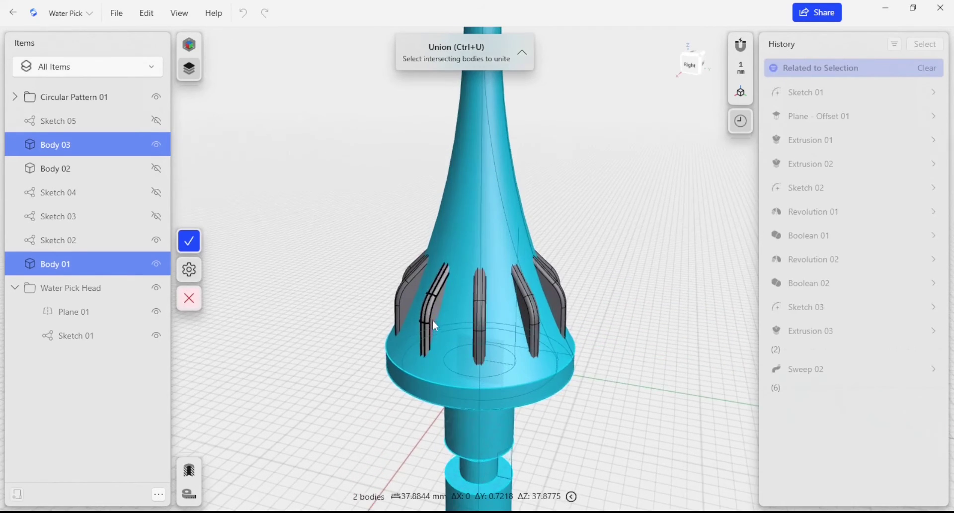
Add all ten ribs around the cone to the Union with Keep Originals off, and merge everything into one body
{"action": "left_click", "coordinate": [437, 308]}
{"action": "left_click", "coordinate": [479, 321]}
{"action": "left_click", "coordinate": [532, 312]}
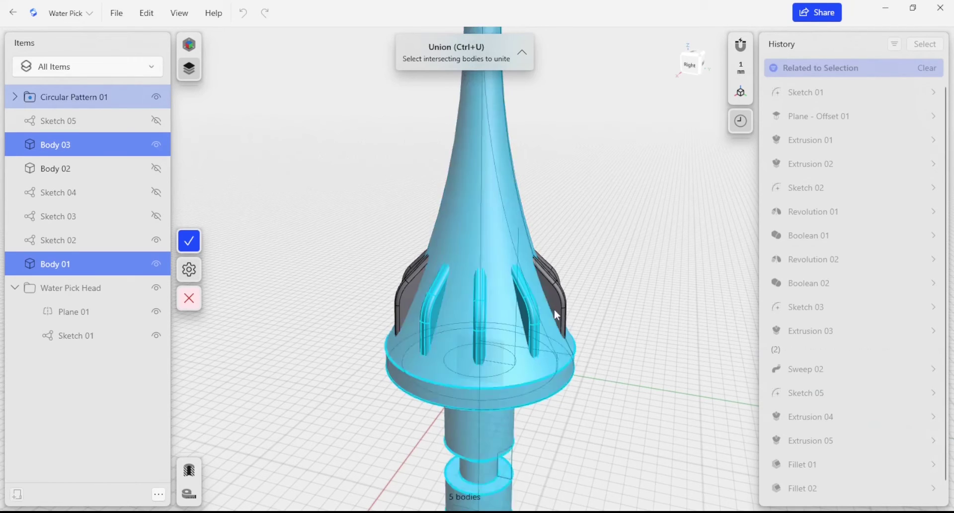
{"action": "left_click", "coordinate": [555, 309]}
{"action": "right_click_drag", "start_coordinate": [597, 307], "coordinate": [578, 256]}
{"action": "left_click", "coordinate": [598, 282]}
{"action": "left_click", "coordinate": [579, 254]}
{"action": "left_click", "coordinate": [595, 233]}
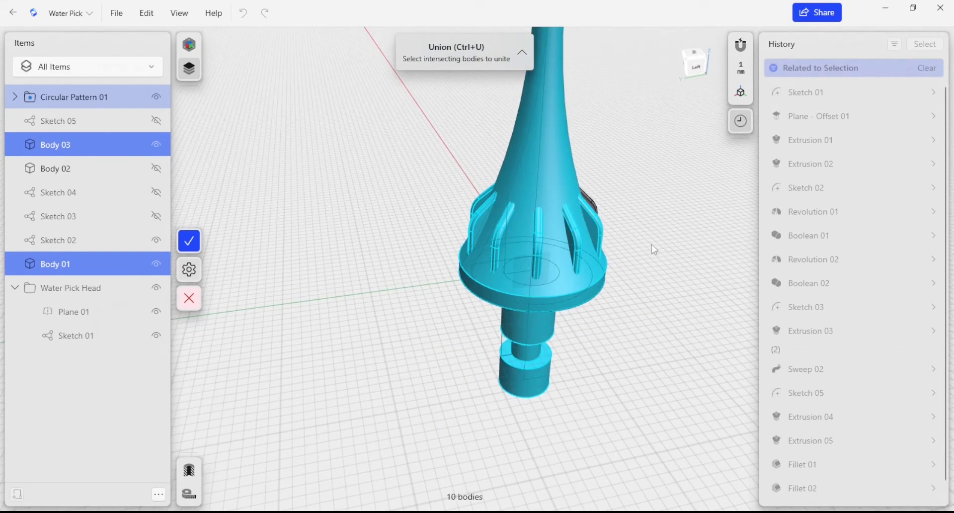
{"action": "right_click_drag", "start_coordinate": [652, 243], "coordinate": [572, 233]}
{"action": "left_click", "coordinate": [580, 218]}
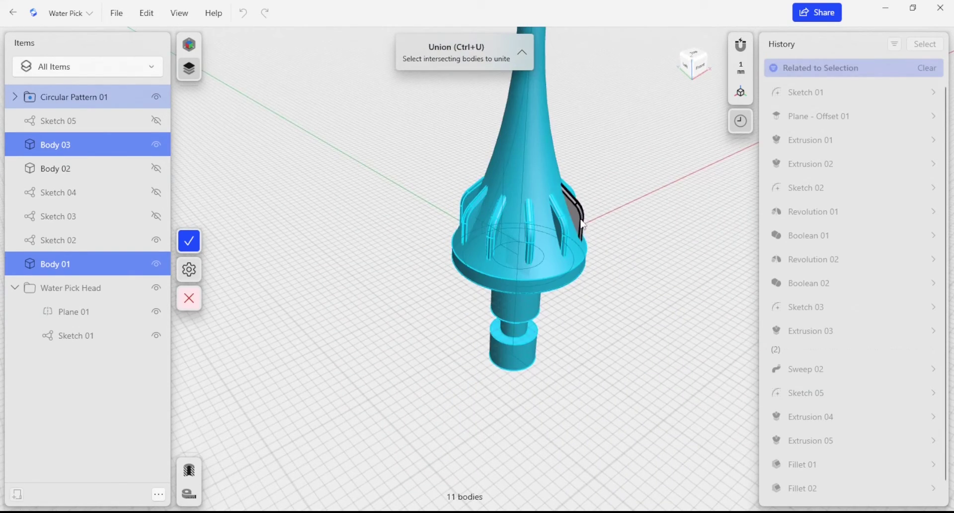
{"action": "left_click", "coordinate": [582, 225]}
{"action": "right_click_drag", "start_coordinate": [647, 243], "coordinate": [453, 361]}
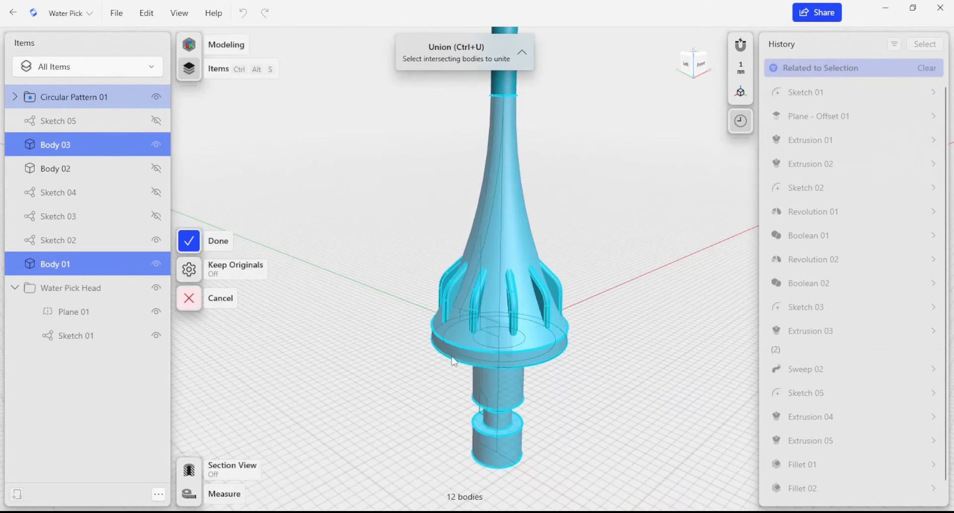
{"action": "scroll", "coordinate": [598, 388], "scroll_direction": "down", "scroll_amount": 3}
{"action": "middle_click_drag", "start_coordinate": [522, 398], "coordinate": [361, 410]}
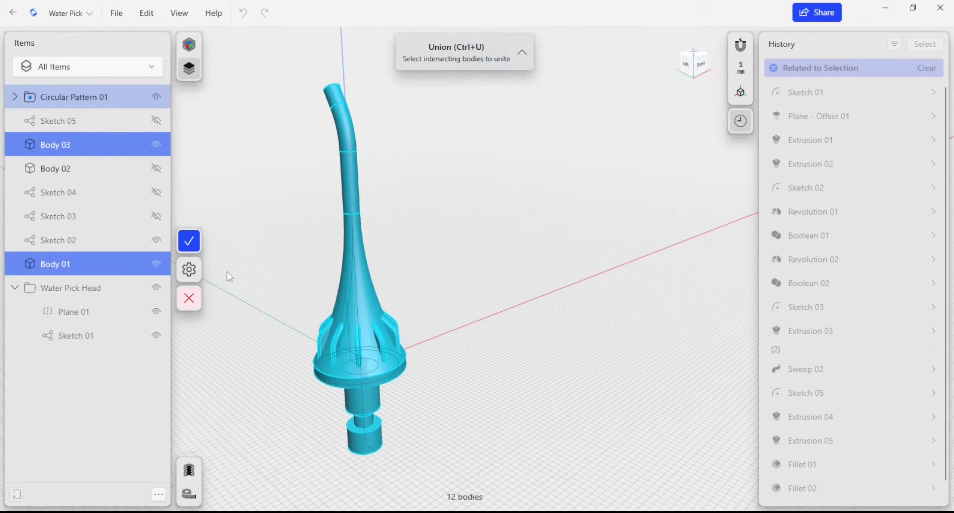
{"action": "left_click", "coordinate": [189, 241]}
Move the united Body 04 out of the Circular Pattern 01 folder, placing it directly below Sketch 05, and deselect it
{"action": "right_click_drag", "start_coordinate": [501, 396], "coordinate": [452, 404]}
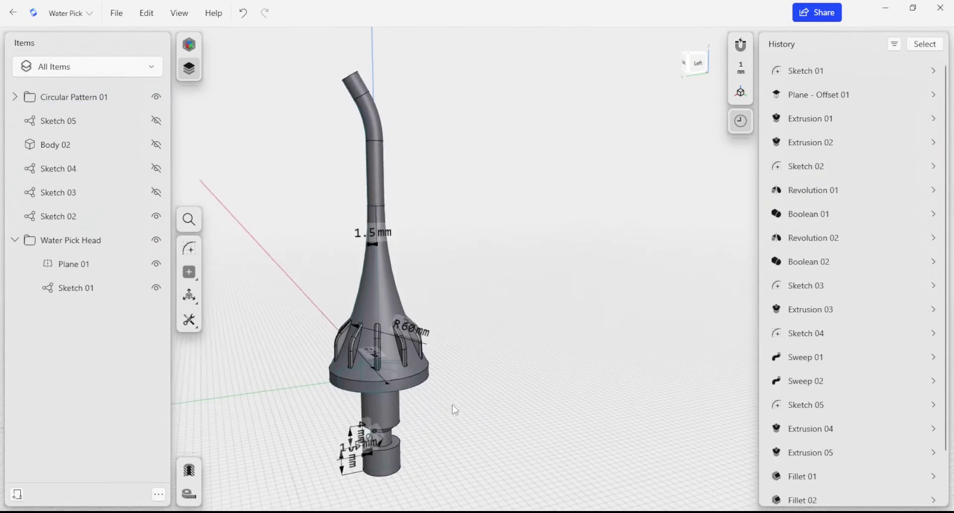
{"action": "scroll", "coordinate": [416, 358], "scroll_direction": "up", "scroll_amount": 5}
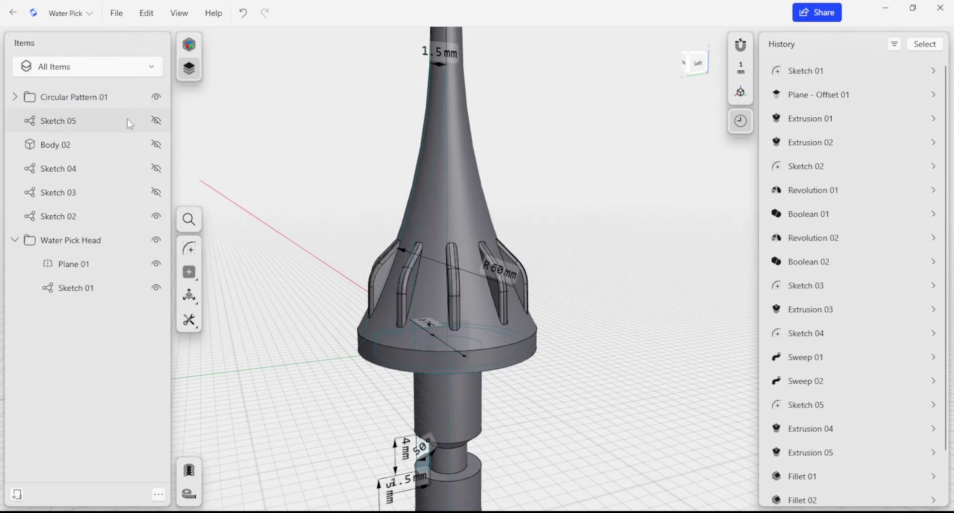
{"action": "left_click", "coordinate": [15, 97]}
{"action": "left_click", "coordinate": [65, 120]}
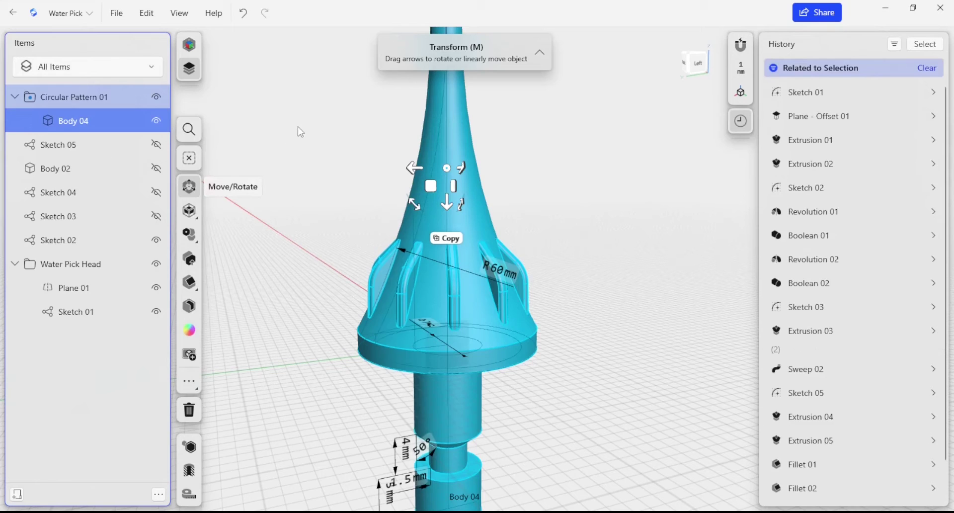
{"action": "mouse_move", "coordinate": [65, 120]}
{"action": "left_mouse_down"}
{"action": "mouse_move", "coordinate": [56, 164]}
{"action": "mouse_move", "coordinate": [65, 158]}
{"action": "left_mouse_up"}
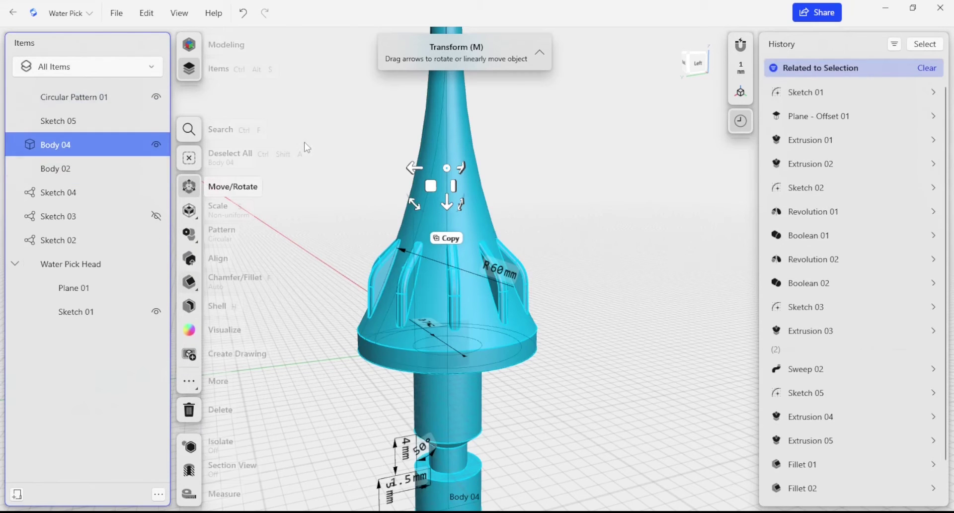
{"action": "left_click", "coordinate": [278, 224]}
Examine the united head from the ribs and lower stem up to the bent nozzle tip
{"action": "right_click_drag", "start_coordinate": [579, 236], "coordinate": [553, 268]}
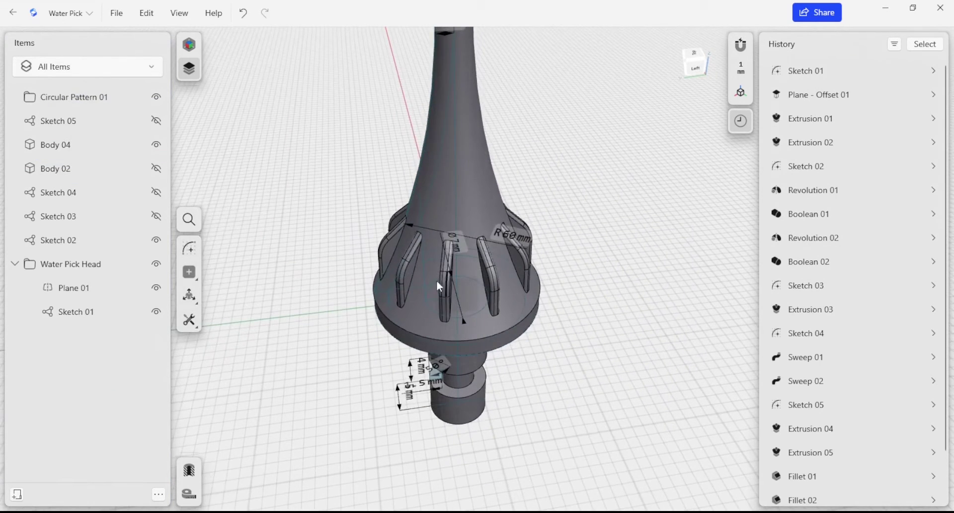
{"action": "right_click_drag", "start_coordinate": [437, 280], "coordinate": [407, 287]}
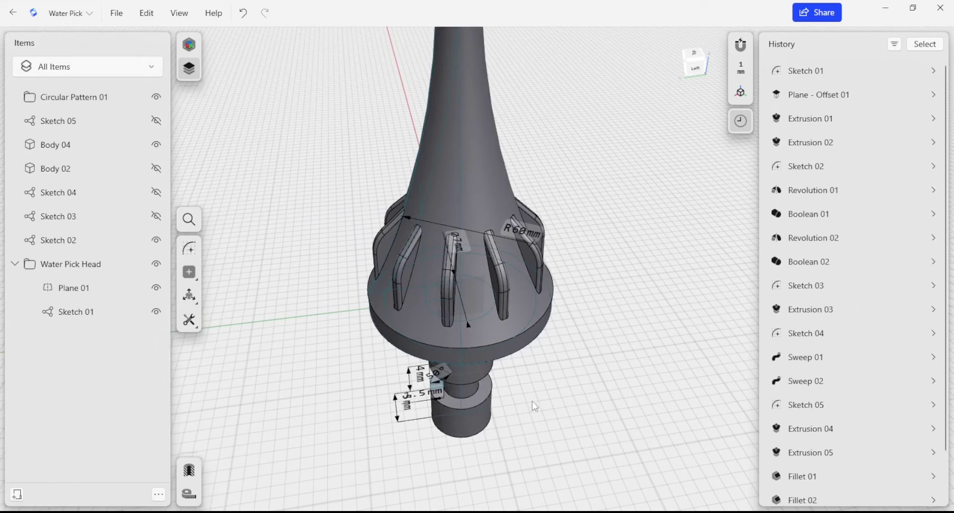
{"action": "right_click_drag", "start_coordinate": [533, 402], "coordinate": [595, 336]}
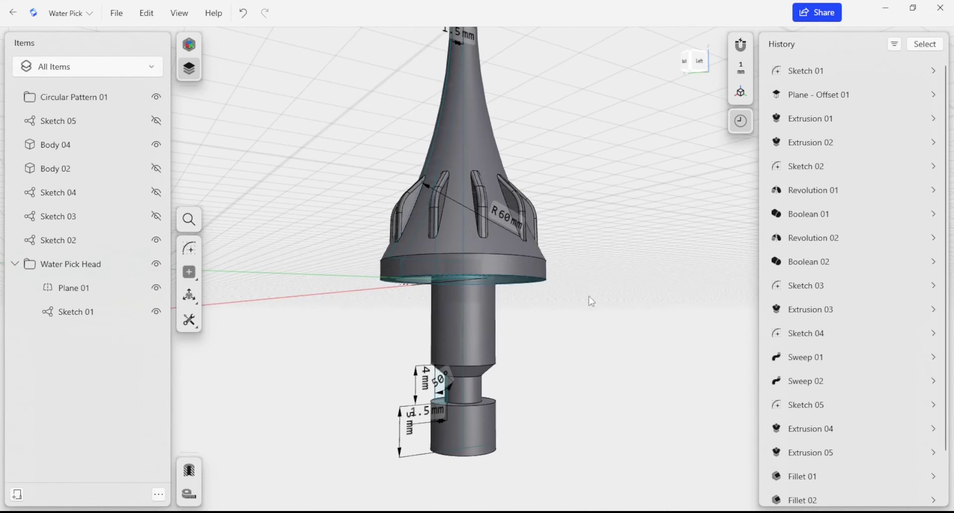
{"action": "right_click_drag", "start_coordinate": [591, 301], "coordinate": [480, 288]}
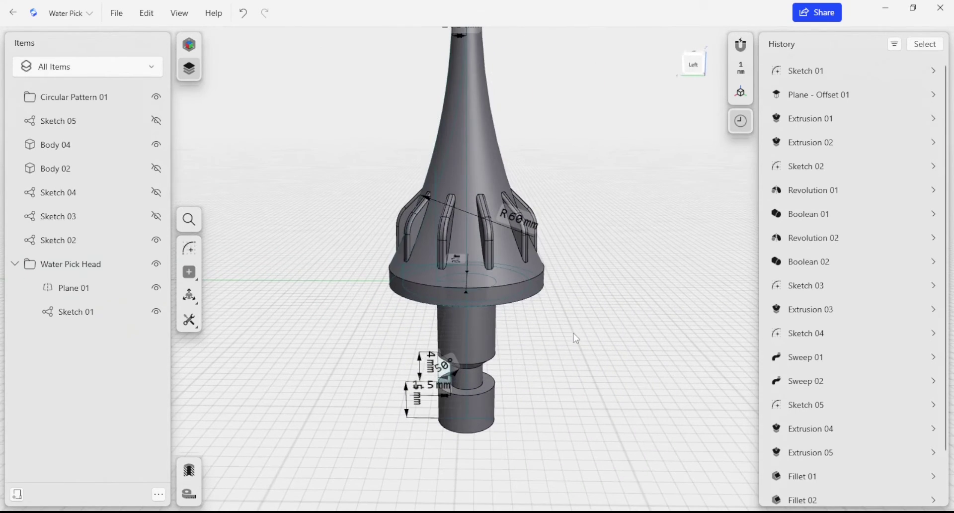
{"action": "middle_click_drag", "start_coordinate": [576, 338], "coordinate": [562, 368]}
{"action": "middle_click_drag", "start_coordinate": [622, 194], "coordinate": [603, 330]}
{"action": "mouse_move", "coordinate": [583, 88]}
{"action": "middle_mouse_down"}
{"action": "mouse_move", "coordinate": [592, 207]}
{"action": "mouse_move", "coordinate": [579, 279]}
{"action": "mouse_move", "coordinate": [607, 356]}
{"action": "middle_mouse_up"}
{"action": "scroll", "coordinate": [565, 174], "scroll_direction": "down", "scroll_amount": 2}
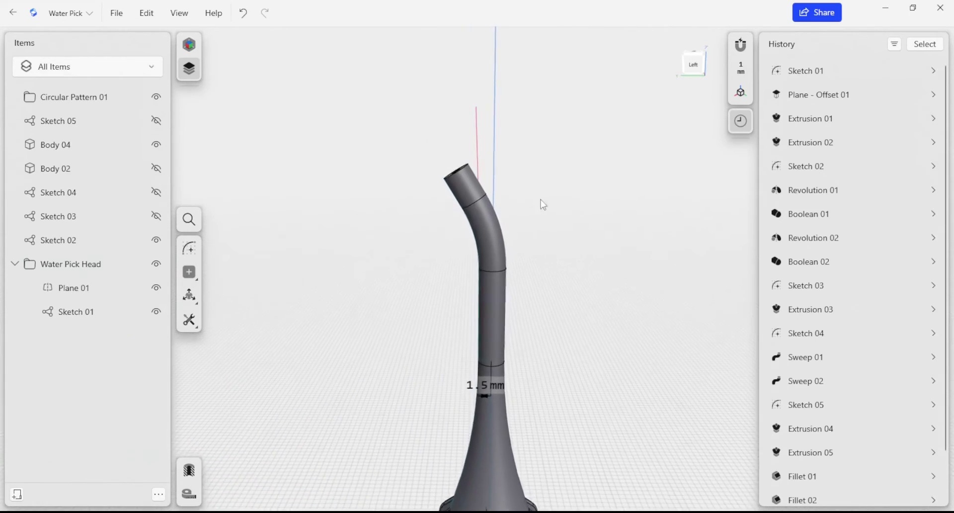
Chamfer the inner hole edge on the end face of the bent nozzle tip
{"action": "right_click_drag", "start_coordinate": [542, 204], "coordinate": [572, 232]}
{"action": "scroll", "coordinate": [478, 210], "scroll_direction": "up", "scroll_amount": 5}
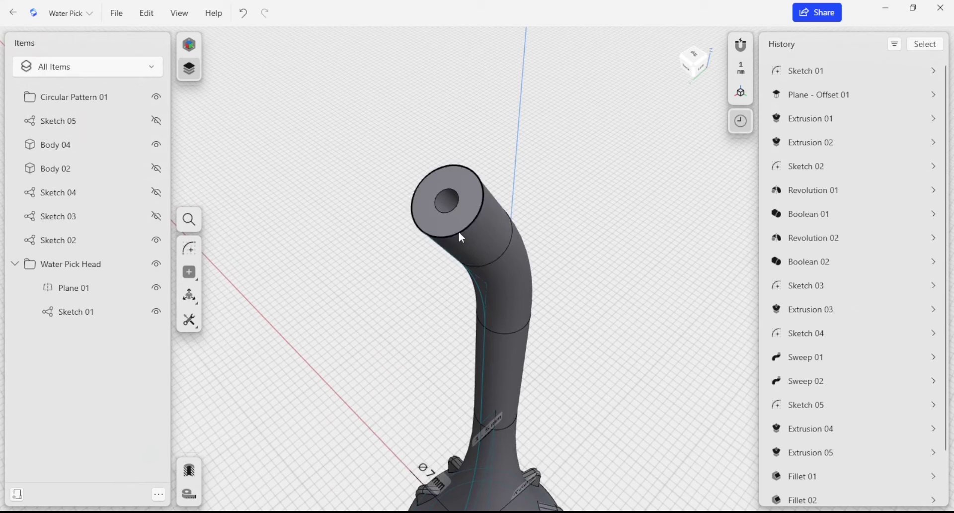
{"action": "left_click", "coordinate": [450, 213]}
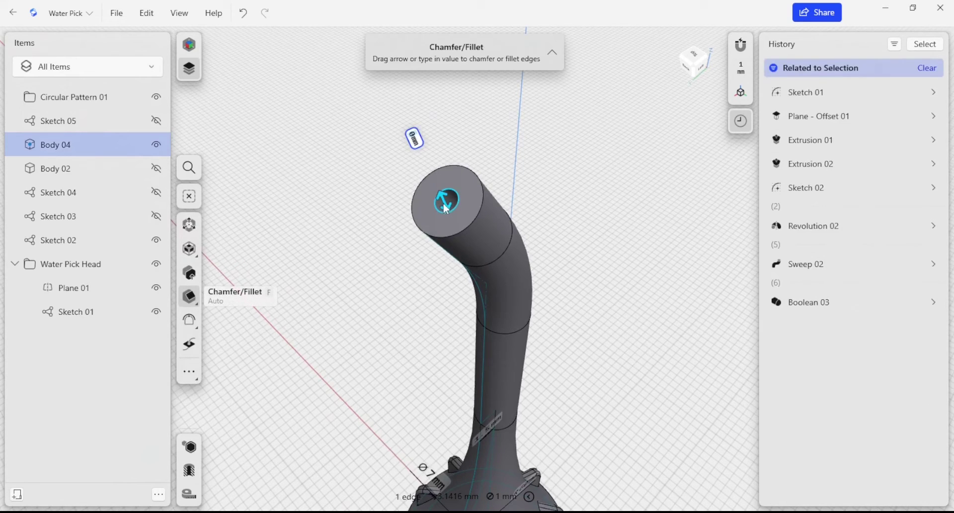
{"action": "mouse_move", "coordinate": [445, 208]}
{"action": "left_mouse_down"}
{"action": "mouse_move", "coordinate": [451, 213]}
{"action": "mouse_move", "coordinate": [451, 178]}
{"action": "mouse_move", "coordinate": [456, 208]}
{"action": "left_mouse_up"}
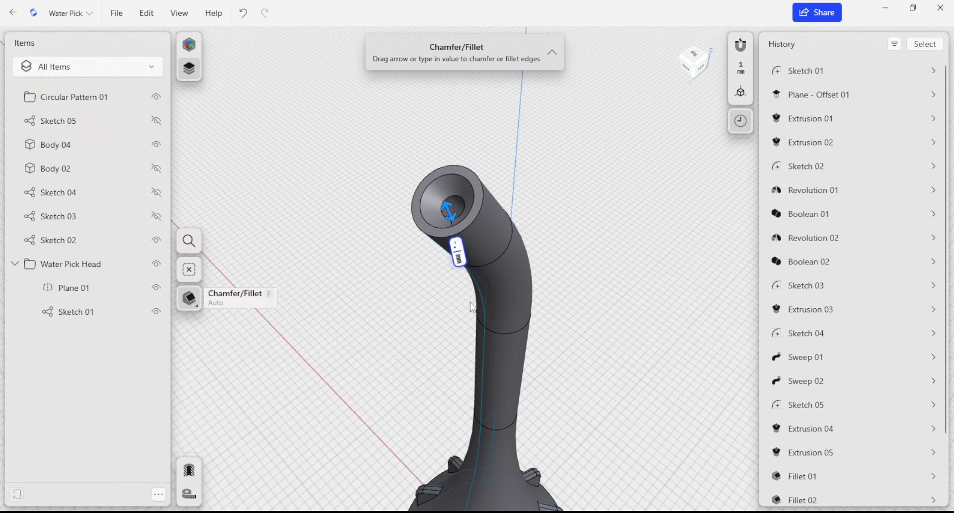
{"action": "key", "text": "Return"}
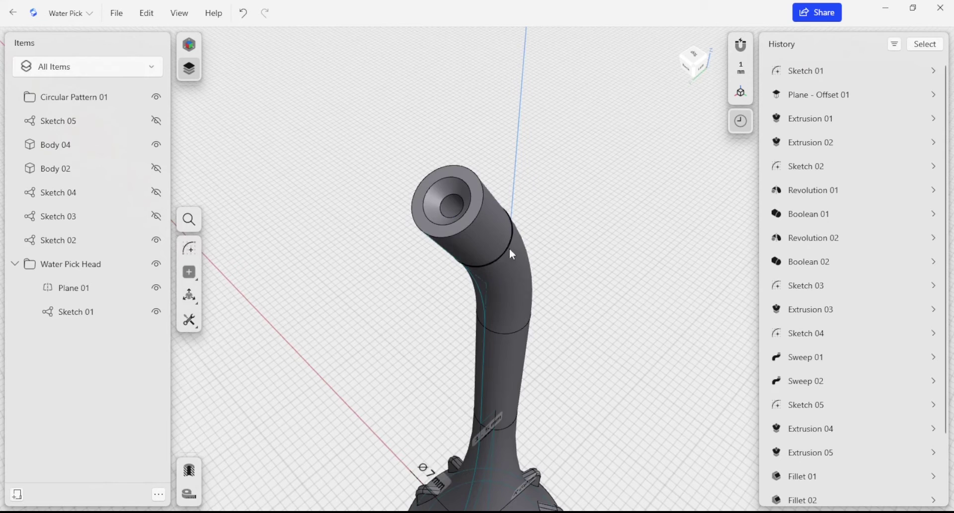
Fillet the outer circular edge of the nozzle tip with a 0.5 mm radius
{"action": "scroll", "coordinate": [511, 263], "scroll_direction": "down", "scroll_amount": 1}
{"action": "right_click_drag", "start_coordinate": [529, 281], "coordinate": [530, 219]}
{"action": "scroll", "coordinate": [529, 219], "scroll_direction": "down", "scroll_amount": 2}
{"action": "right_click_drag", "start_coordinate": [512, 348], "coordinate": [536, 222]}
{"action": "scroll", "coordinate": [534, 239], "scroll_direction": "up", "scroll_amount": 5}
{"action": "scroll", "coordinate": [477, 133], "scroll_direction": "up", "scroll_amount": 3}
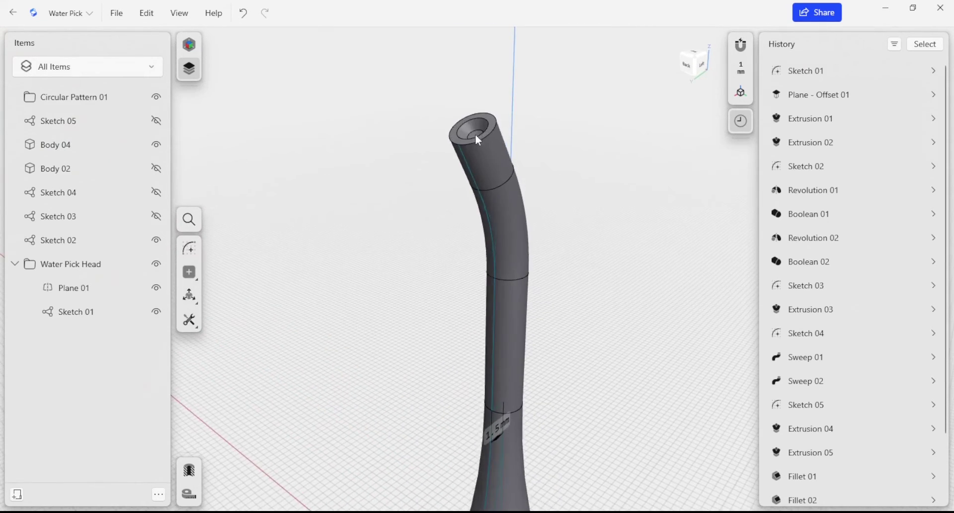
{"action": "left_click", "coordinate": [481, 141]}
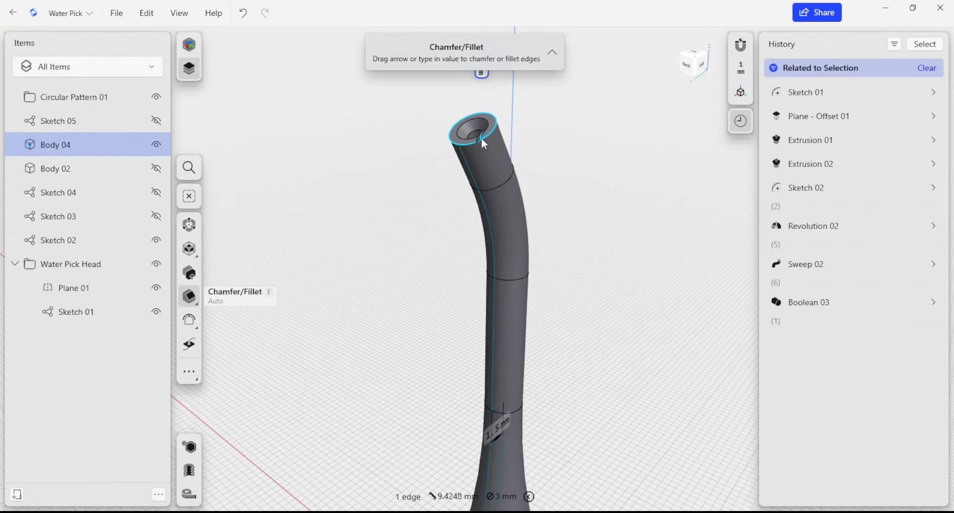
{"action": "left_click_drag", "start_coordinate": [481, 138], "coordinate": [484, 134]}
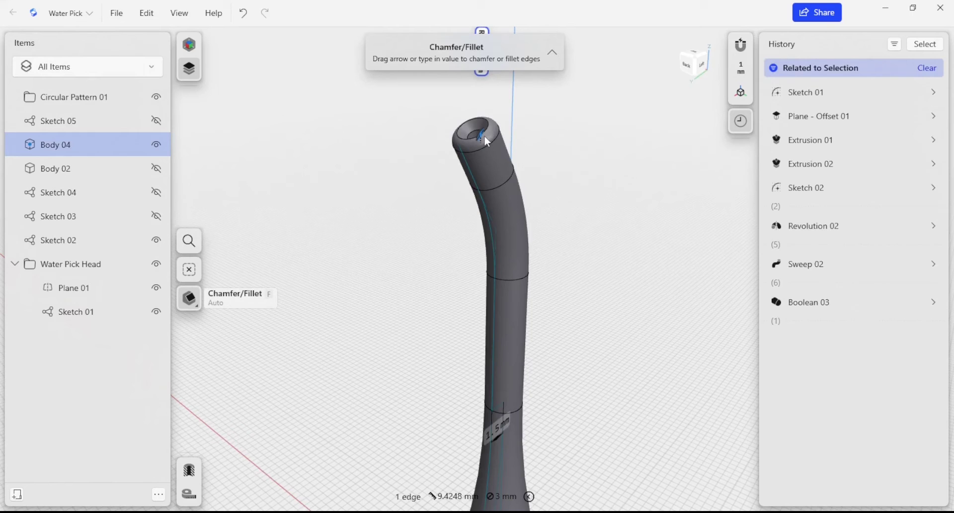
{"action": "middle_click_drag", "start_coordinate": [523, 104], "coordinate": [522, 181]}
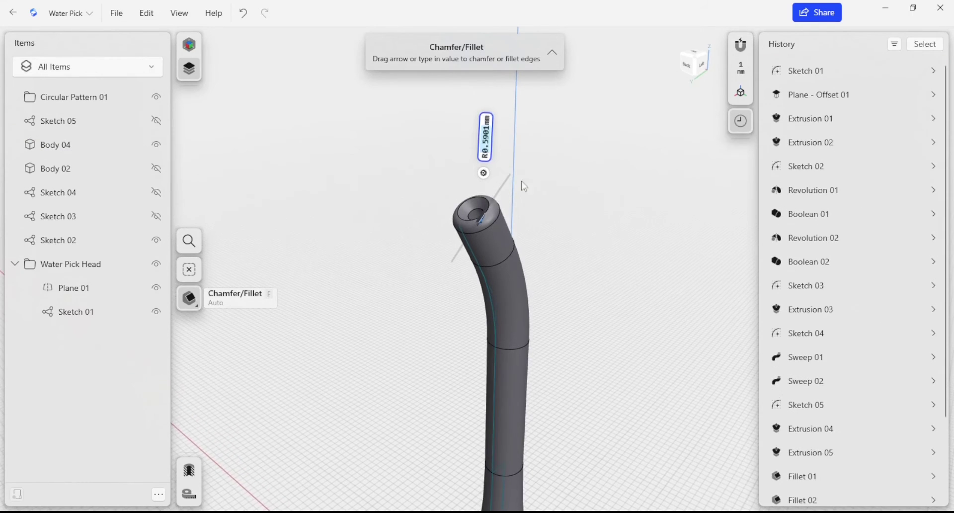
{"action": "type", "text": "0.5"}
{"action": "key", "text": "Return"}
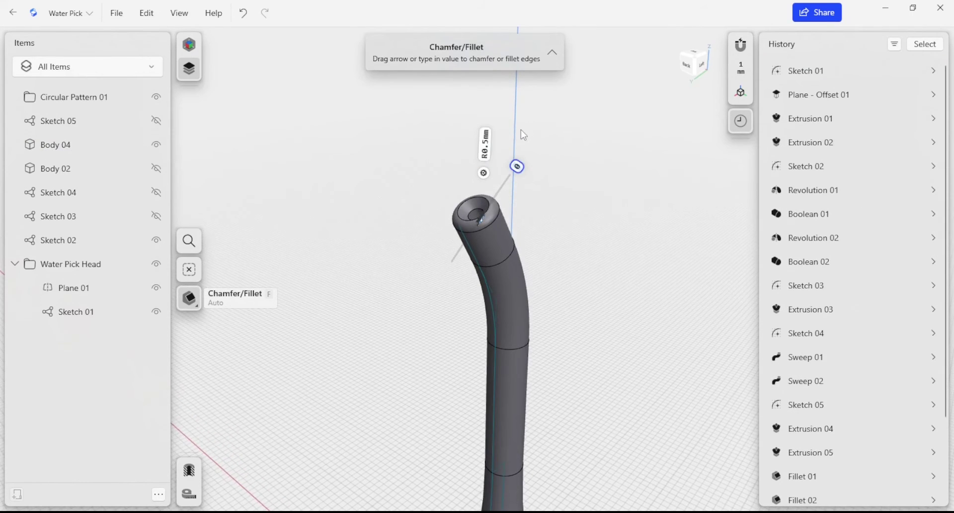
Fillet the circular edge between the ribbed cone and its base rim with a 3 mm radius
{"action": "middle_click_drag", "start_coordinate": [559, 243], "coordinate": [562, 174]}
{"action": "middle_click_drag", "start_coordinate": [558, 348], "coordinate": [522, 177]}
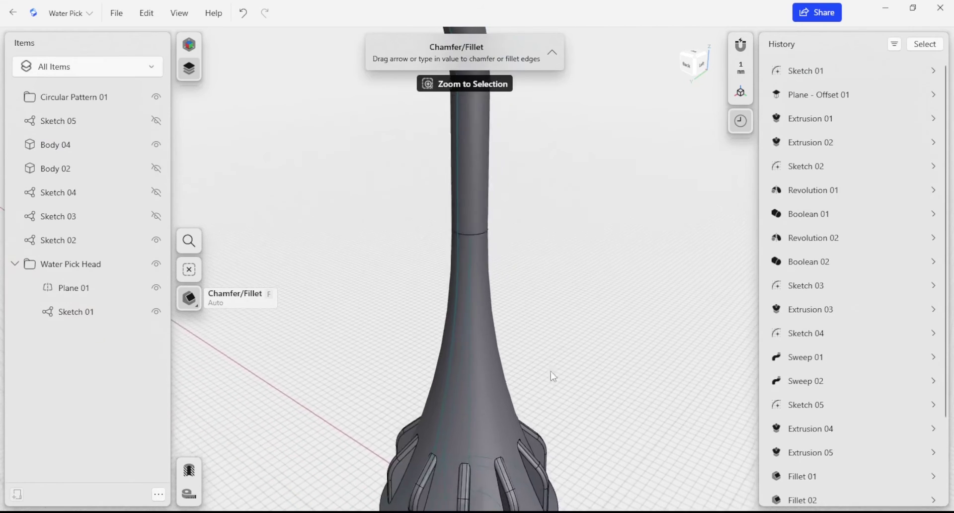
{"action": "middle_click_drag", "start_coordinate": [551, 373], "coordinate": [523, 134]}
{"action": "right_click_drag", "start_coordinate": [545, 390], "coordinate": [553, 323]}
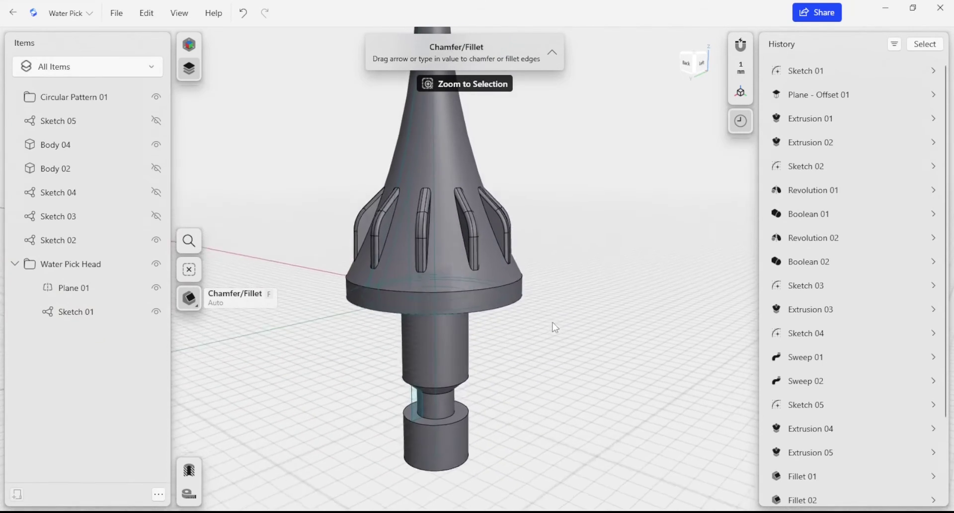
{"action": "left_click", "coordinate": [482, 288]}
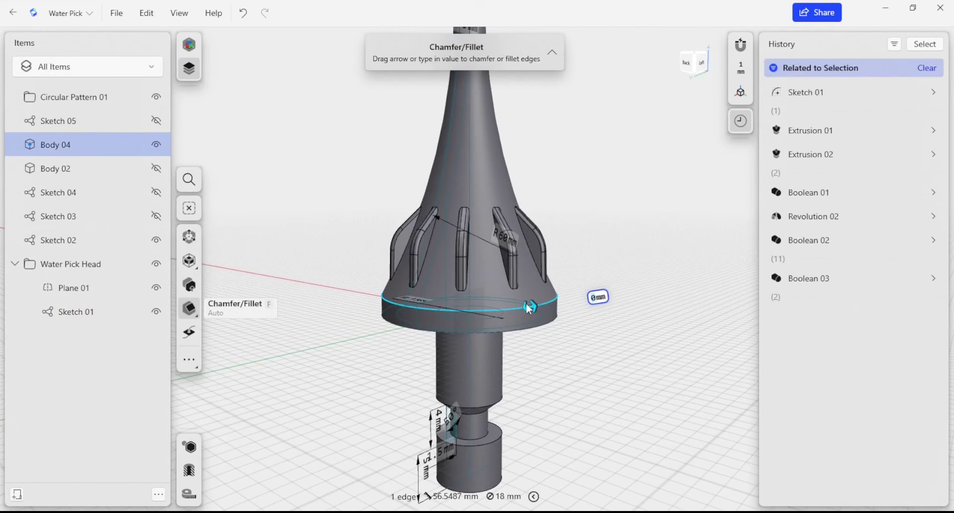
{"action": "left_click_drag", "start_coordinate": [526, 302], "coordinate": [549, 300]}
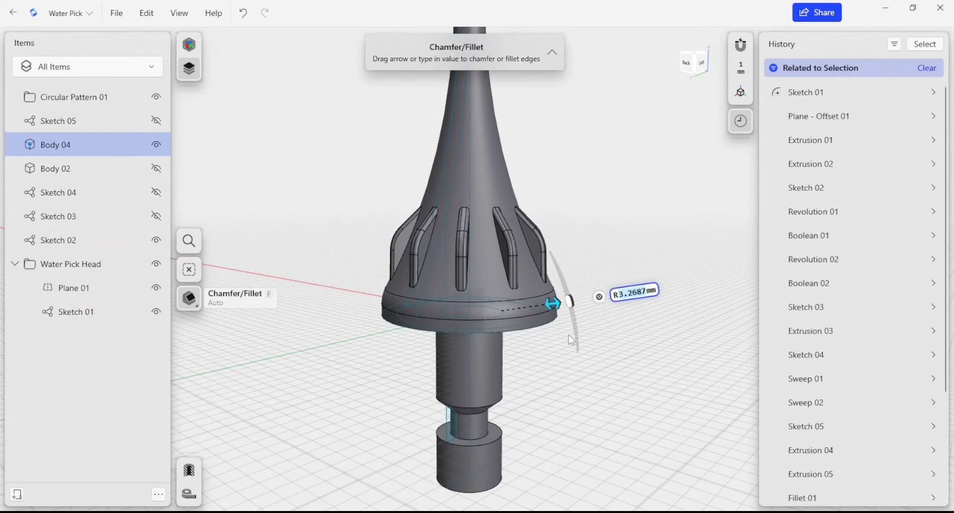
{"action": "type", "text": "3"}
{"action": "key", "text": "Tab"}
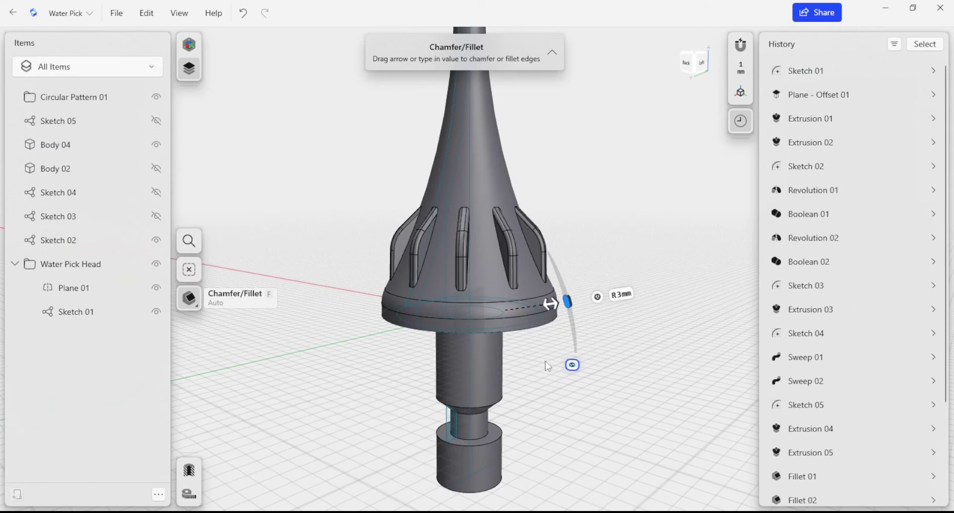
Chamfer the outer circular edge on the underside of the base rim by 0.75 mm
{"action": "right_click_drag", "start_coordinate": [545, 362], "coordinate": [539, 316]}
{"action": "scroll", "coordinate": [554, 342], "scroll_direction": "up", "scroll_amount": 3}
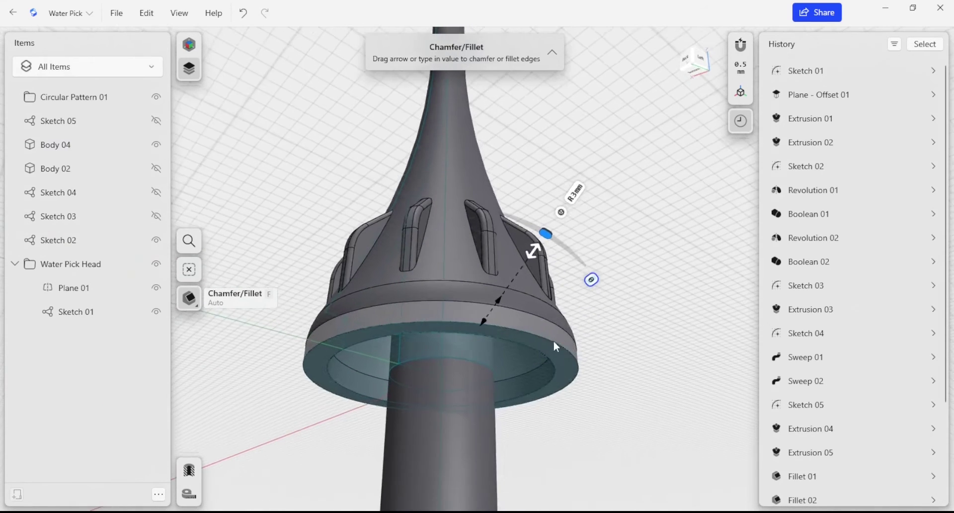
{"action": "scroll", "coordinate": [547, 339], "scroll_direction": "up", "scroll_amount": 2}
{"action": "mouse_move", "coordinate": [543, 333]}
{"action": "left_mouse_down"}
{"action": "mouse_move", "coordinate": [506, 331]}
{"action": "mouse_move", "coordinate": [516, 318]}
{"action": "left_mouse_up"}
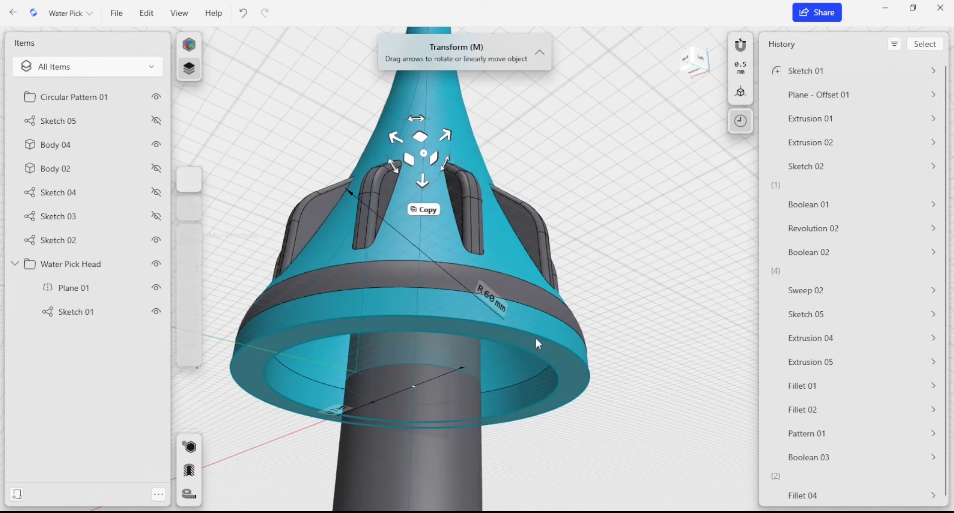
{"action": "left_click", "coordinate": [655, 338]}
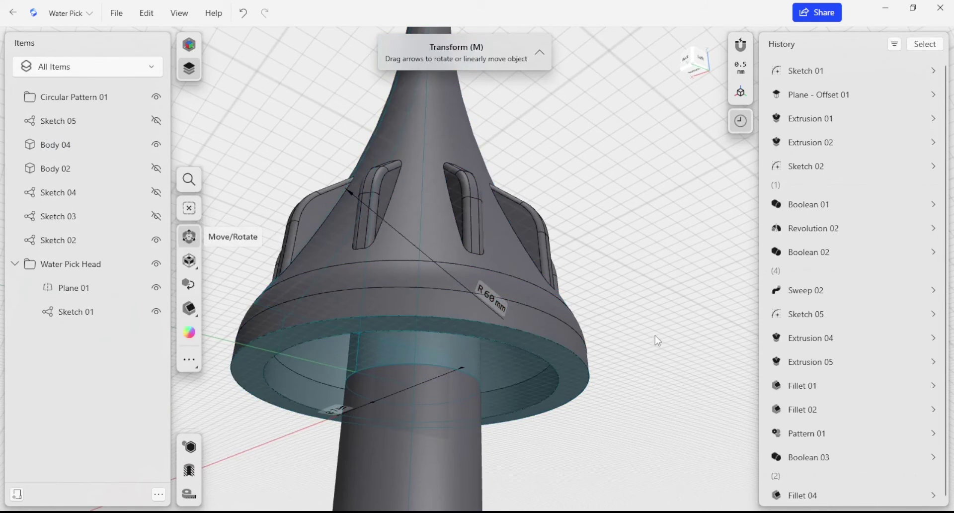
{"action": "left_click", "coordinate": [557, 344]}
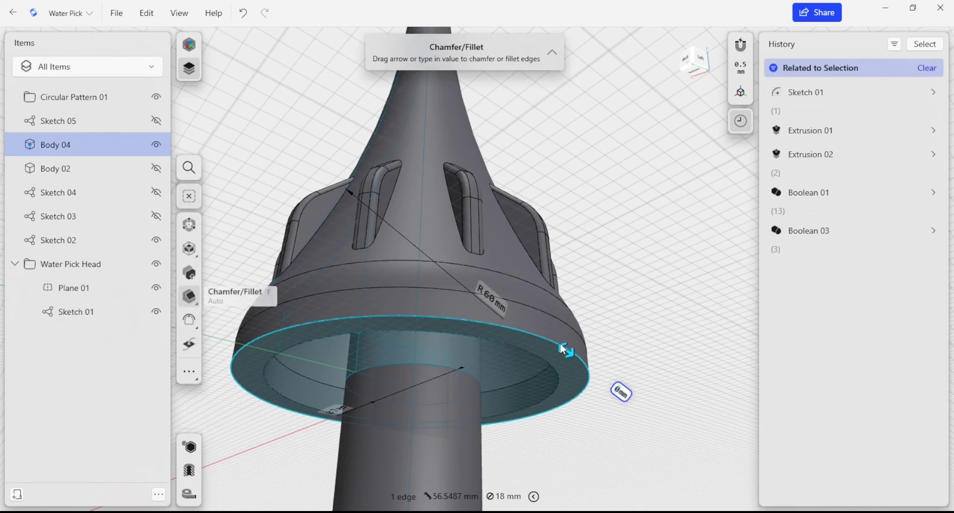
{"action": "left_click_drag", "start_coordinate": [560, 341], "coordinate": [554, 336]}
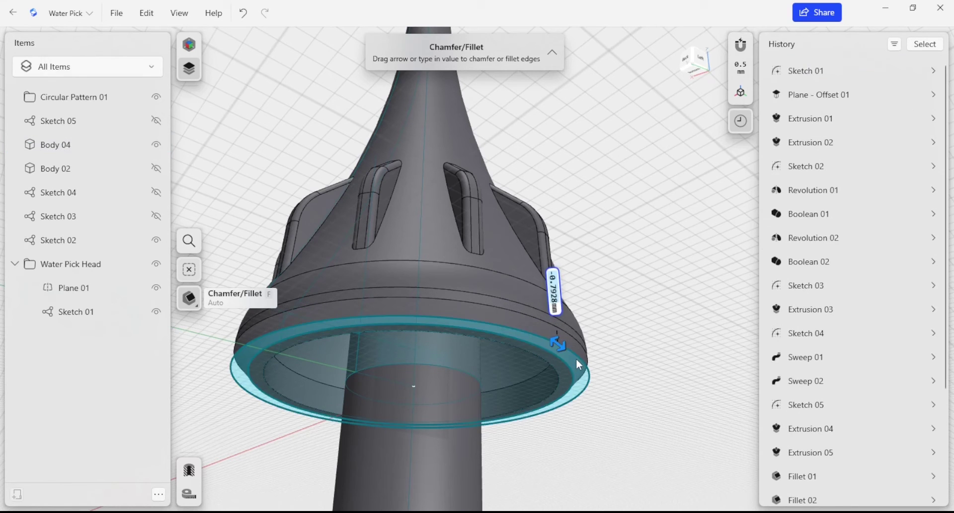
{"action": "type", "text": "-0.75"}
{"action": "key", "text": "Return"}
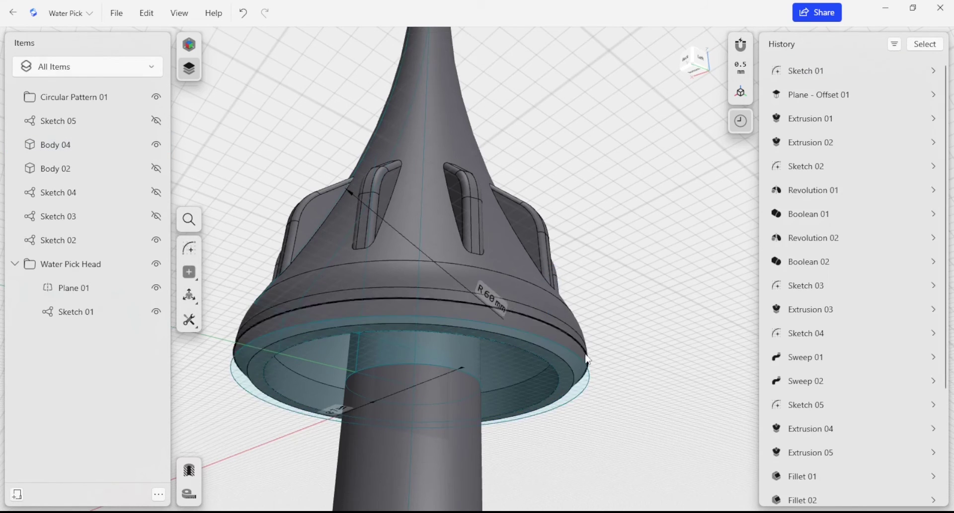
Fillet the upper outer edge of the stem's lowest cylinder, below the groove, with a radius of about 0.66 mm
{"action": "middle_click_drag", "start_coordinate": [633, 321], "coordinate": [645, 305]}
{"action": "scroll", "coordinate": [603, 309], "scroll_direction": "down", "scroll_amount": 3}
{"action": "middle_click_drag", "start_coordinate": [527, 418], "coordinate": [518, 344]}
{"action": "right_click_drag", "start_coordinate": [560, 387], "coordinate": [547, 398]}
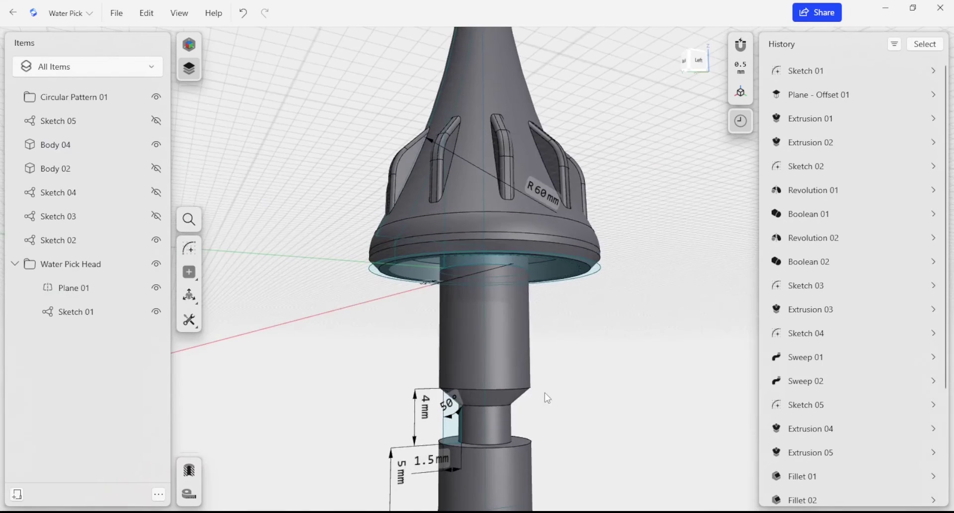
{"action": "scroll", "coordinate": [528, 414], "scroll_direction": "up", "scroll_amount": 3}
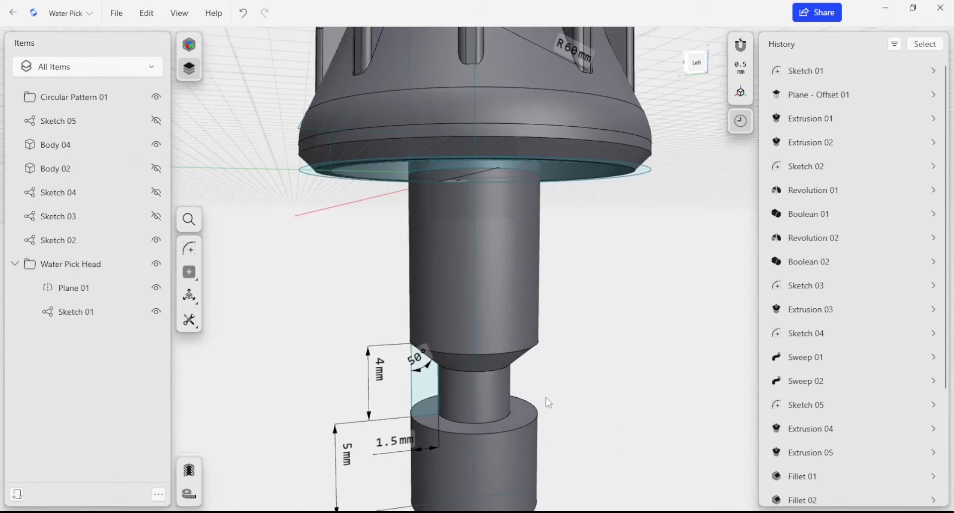
{"action": "left_click", "coordinate": [523, 427]}
{"action": "key", "text": "f"}
{"action": "left_click_drag", "start_coordinate": [527, 422], "coordinate": [533, 418]}
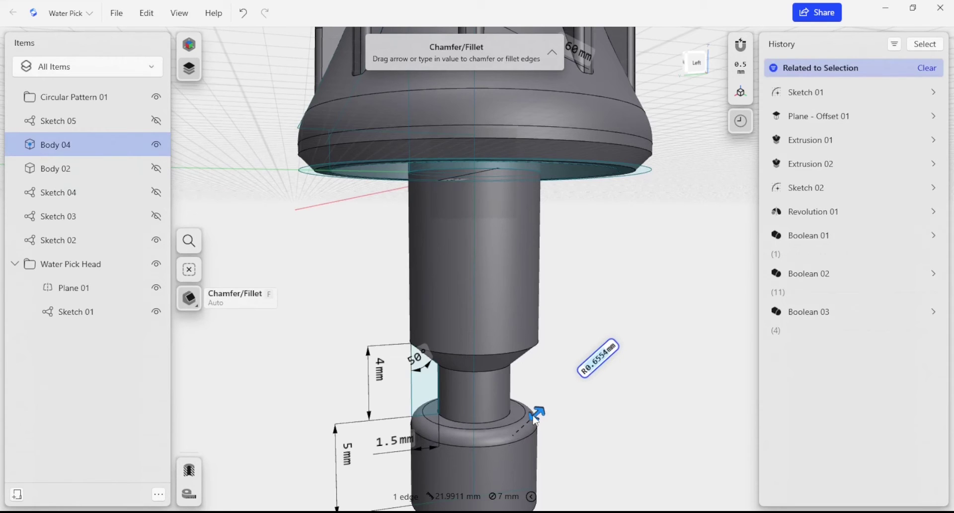
Fillet the stem edge above the groove, where the wide cylinder meets the tapered section, with a 1 mm radius
{"action": "left_click", "coordinate": [523, 357]}
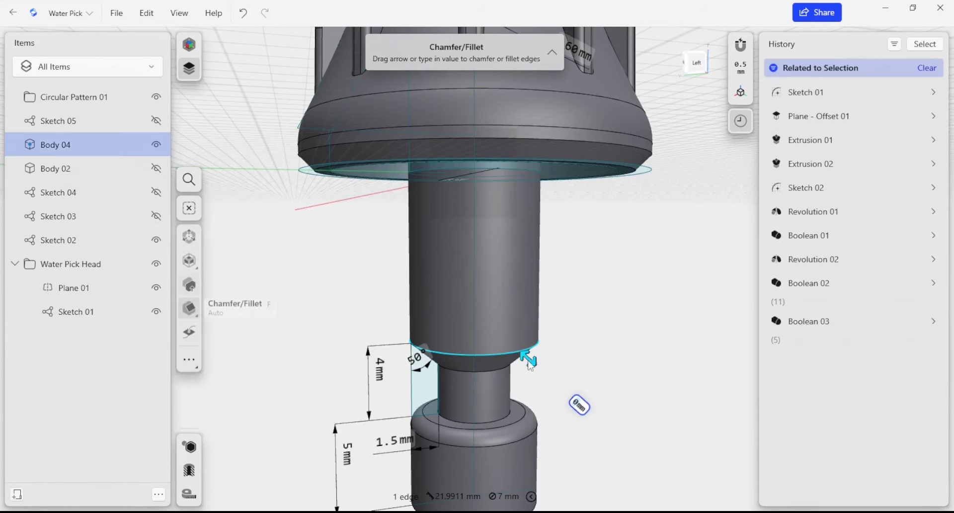
{"action": "mouse_move", "coordinate": [533, 366]}
{"action": "left_mouse_down"}
{"action": "mouse_move", "coordinate": [541, 386]}
{"action": "mouse_move", "coordinate": [535, 377]}
{"action": "left_mouse_up"}
{"action": "middle_click_drag", "start_coordinate": [557, 499], "coordinate": [567, 418]}
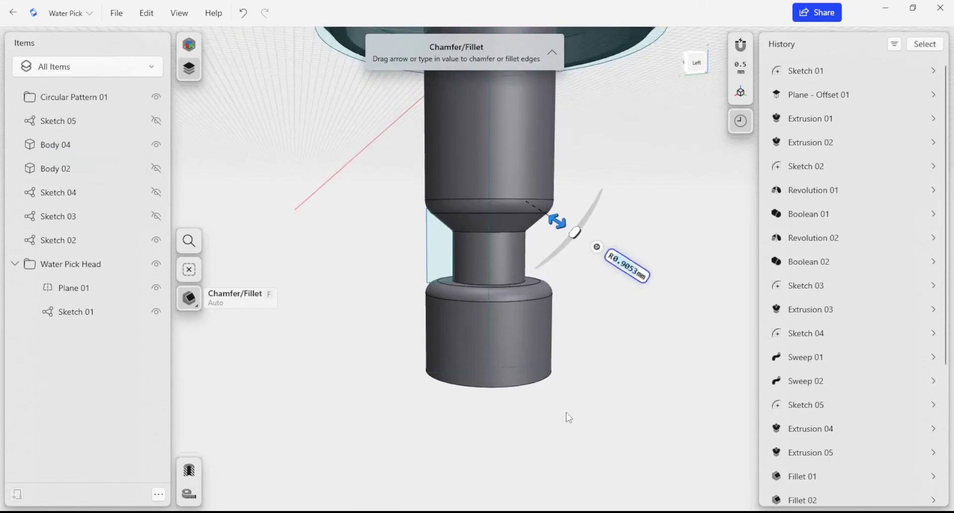
{"action": "right_click_drag", "start_coordinate": [567, 417], "coordinate": [561, 325]}
{"action": "right_click_drag", "start_coordinate": [612, 354], "coordinate": [594, 440]}
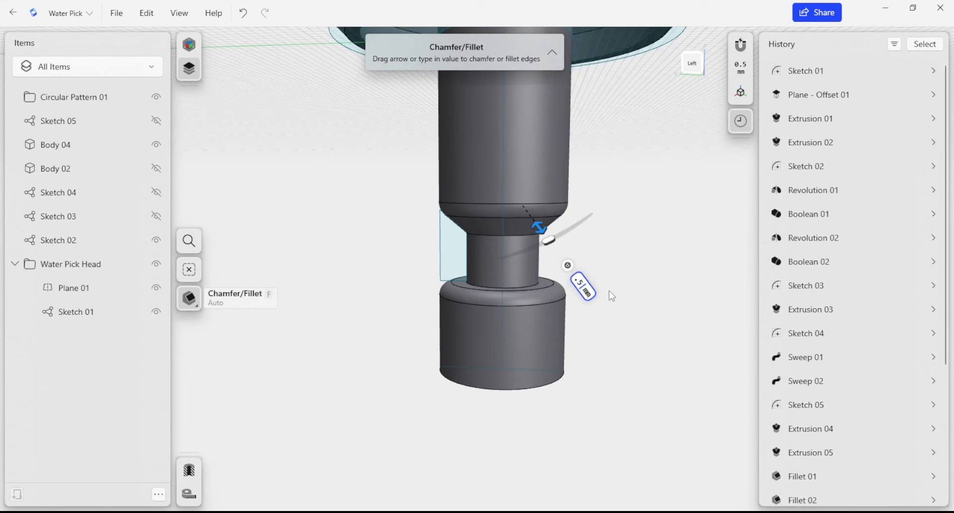
{"action": "type", "text": "1"}
{"action": "key", "text": "Return"}
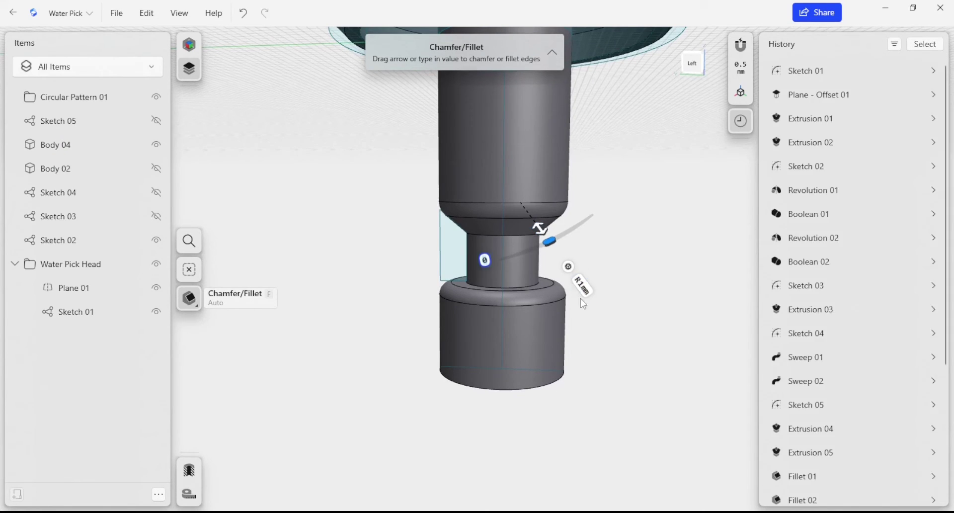
{"action": "left_click", "coordinate": [686, 388]}
Edit the fillet on the lowest stem cylinder's upper edge to a 1 mm radius
{"action": "scroll", "coordinate": [572, 223], "scroll_direction": "up", "scroll_amount": 1}
{"action": "left_click", "coordinate": [547, 296]}
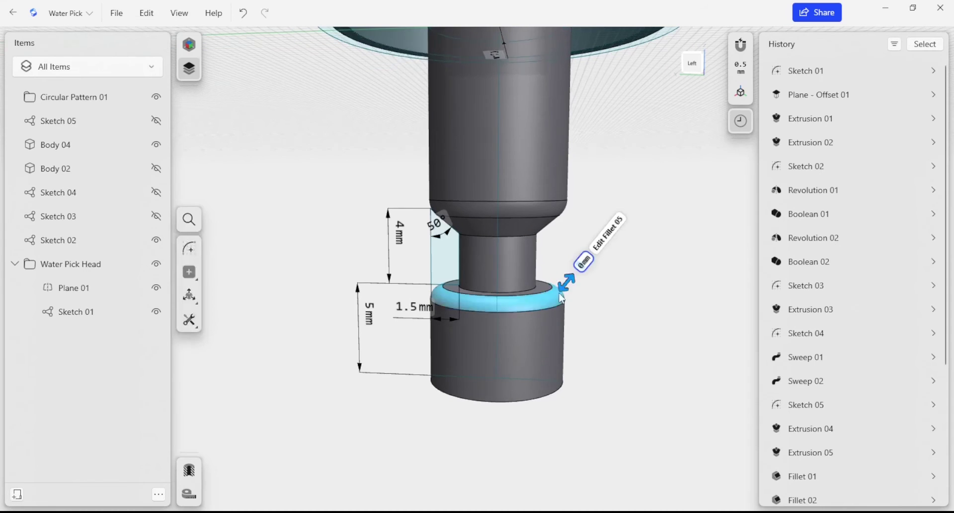
{"action": "left_click", "coordinate": [611, 243]}
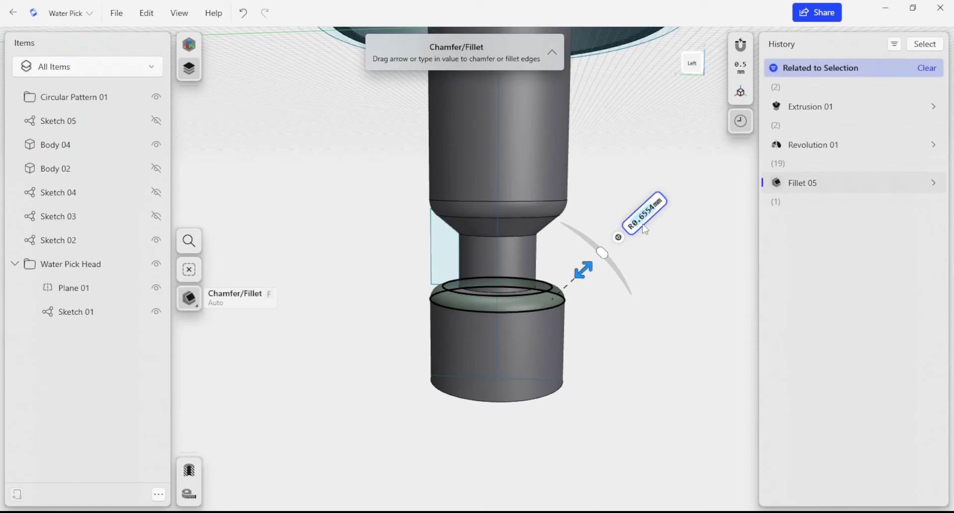
{"action": "type", "text": "1"}
{"action": "key", "text": "Return"}
{"action": "left_click", "coordinate": [602, 342]}
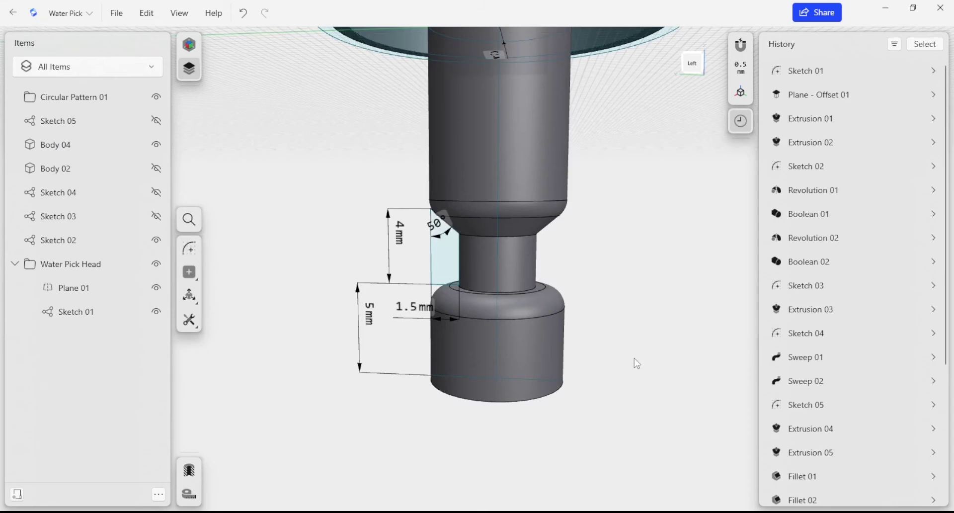
Chamfer the outer circular edge of the stem's bottom end face and deselect it
{"action": "scroll", "coordinate": [637, 363], "scroll_direction": "down", "scroll_amount": 3}
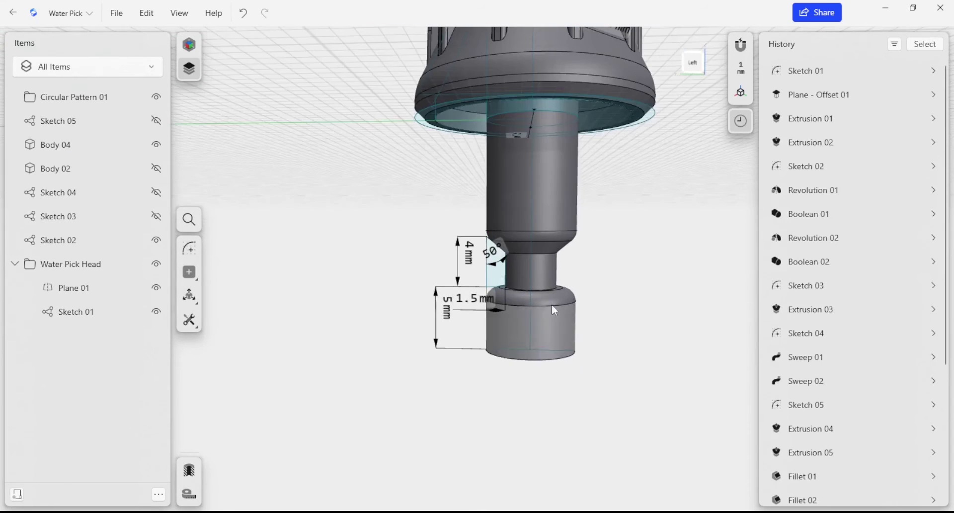
{"action": "right_click_drag", "start_coordinate": [552, 304], "coordinate": [574, 361]}
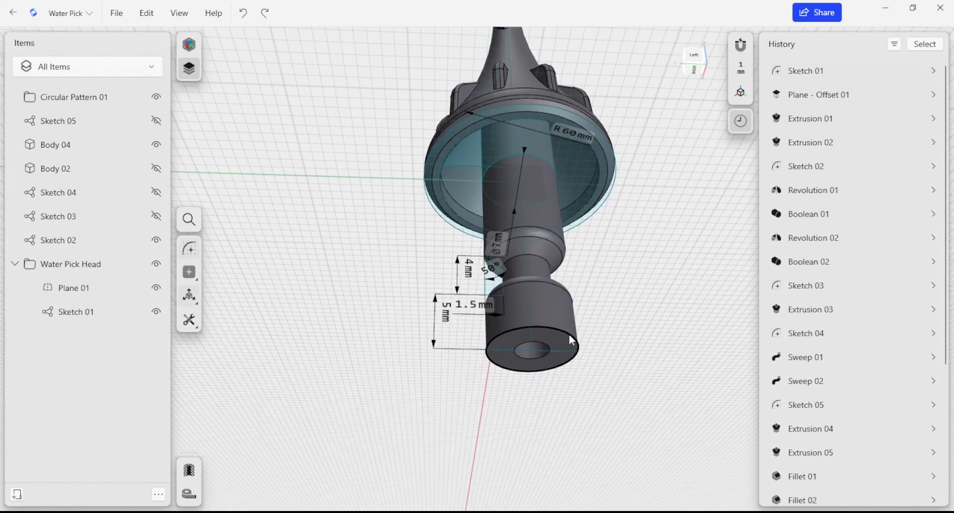
{"action": "left_click", "coordinate": [569, 340]}
{"action": "left_click_drag", "start_coordinate": [575, 337], "coordinate": [572, 336]}
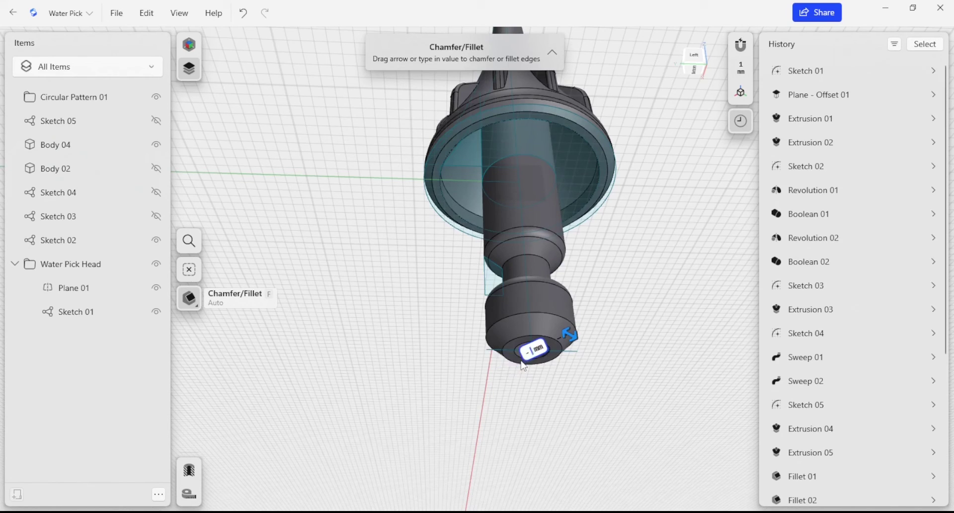
{"action": "key", "text": "Return"}
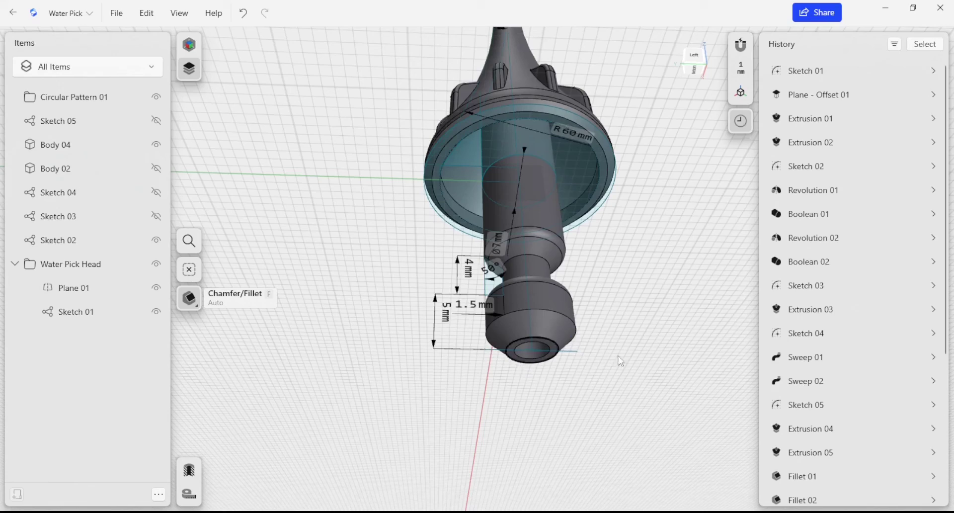
{"action": "right_click_drag", "start_coordinate": [637, 333], "coordinate": [554, 285]}
{"action": "left_click", "coordinate": [628, 346]}
Hide Sketch 02 and Sketch 01 so that only the solid head is shown
{"action": "scroll", "coordinate": [555, 284], "scroll_direction": "up", "scroll_amount": 5}
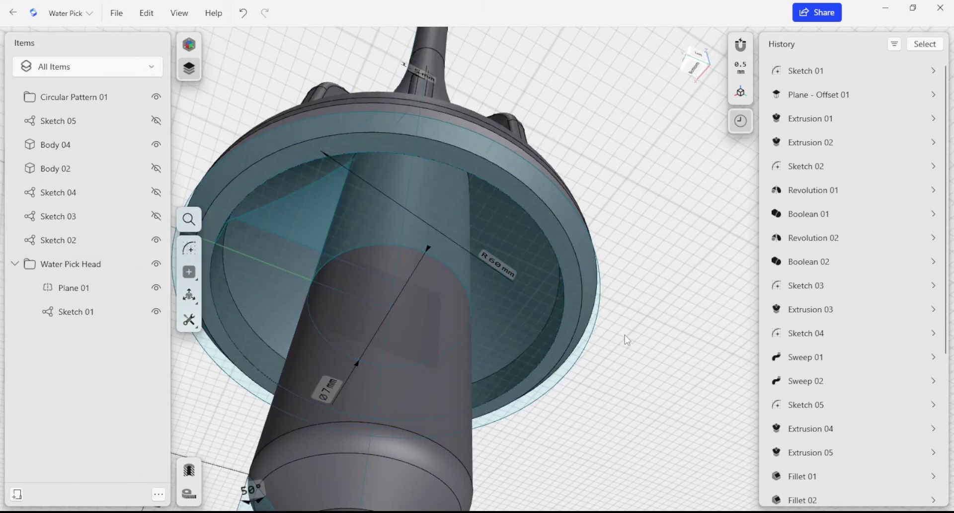
{"action": "right_click_drag", "start_coordinate": [438, 144], "coordinate": [443, 174]}
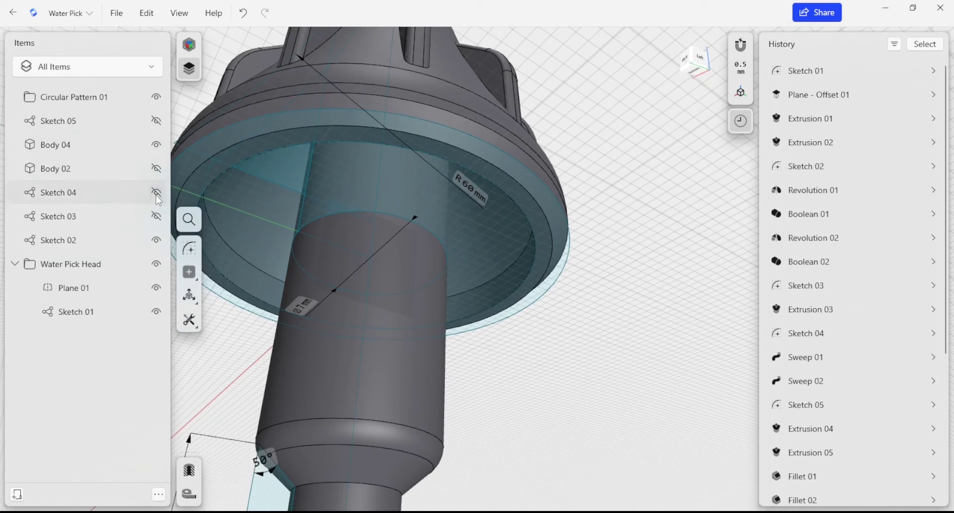
{"action": "left_click", "coordinate": [156, 240]}
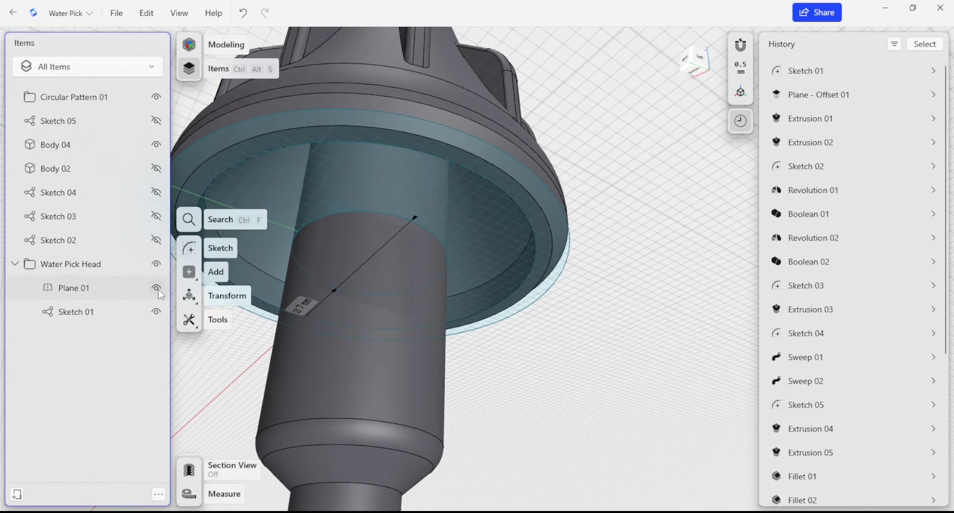
{"action": "left_click", "coordinate": [156, 312]}
Fillet the inner edge of the hollow base, where its side wall meets the ceiling, with a 4 mm radius
{"action": "right_click_drag", "start_coordinate": [454, 297], "coordinate": [470, 284]}
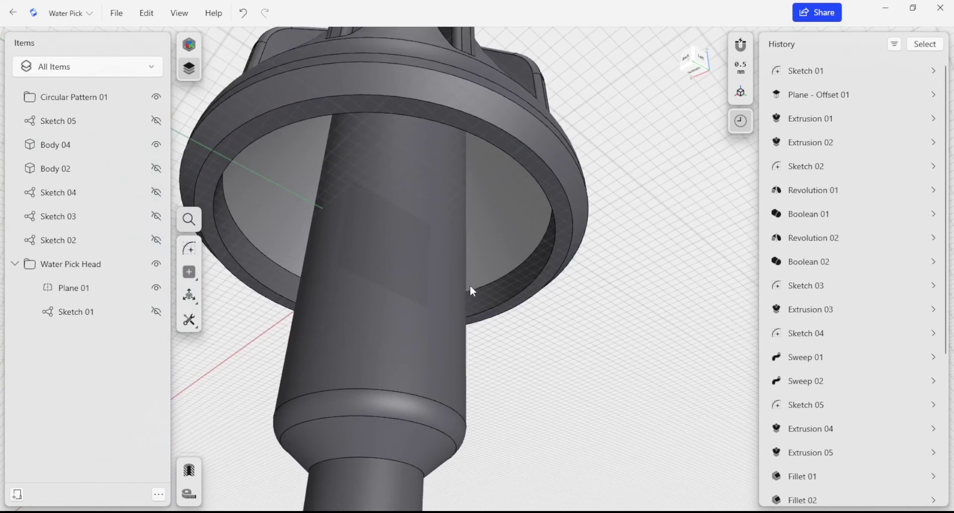
{"action": "left_click", "coordinate": [475, 287]}
{"action": "left_click_drag", "start_coordinate": [476, 287], "coordinate": [423, 280]}
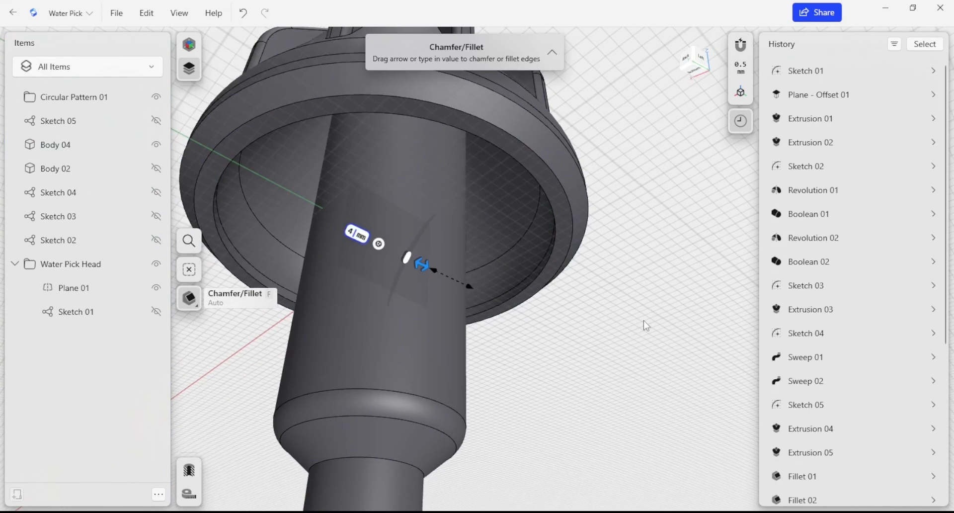
Fillet the edge where the stem joins the ceiling of the hollow base with a 0.5 mm radius
{"action": "right_click_drag", "start_coordinate": [643, 321], "coordinate": [460, 202]}
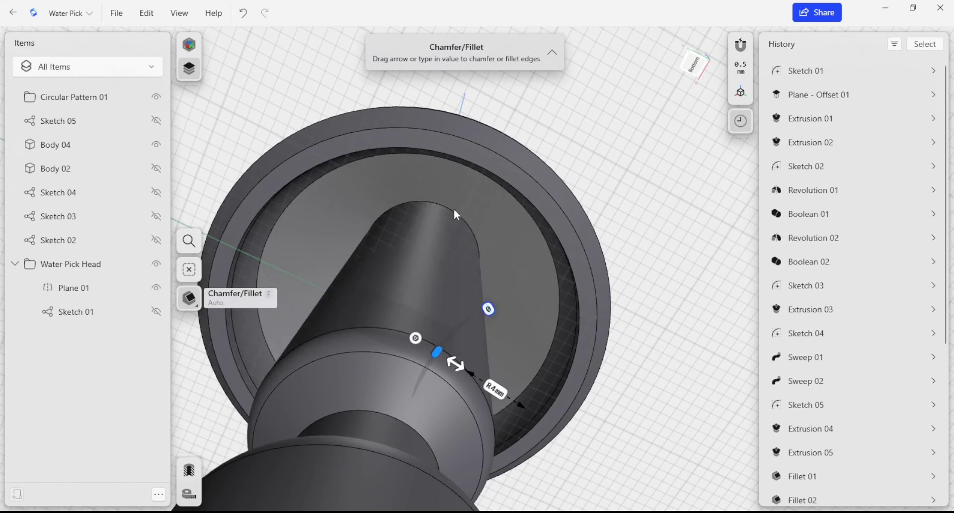
{"action": "left_click", "coordinate": [452, 210]}
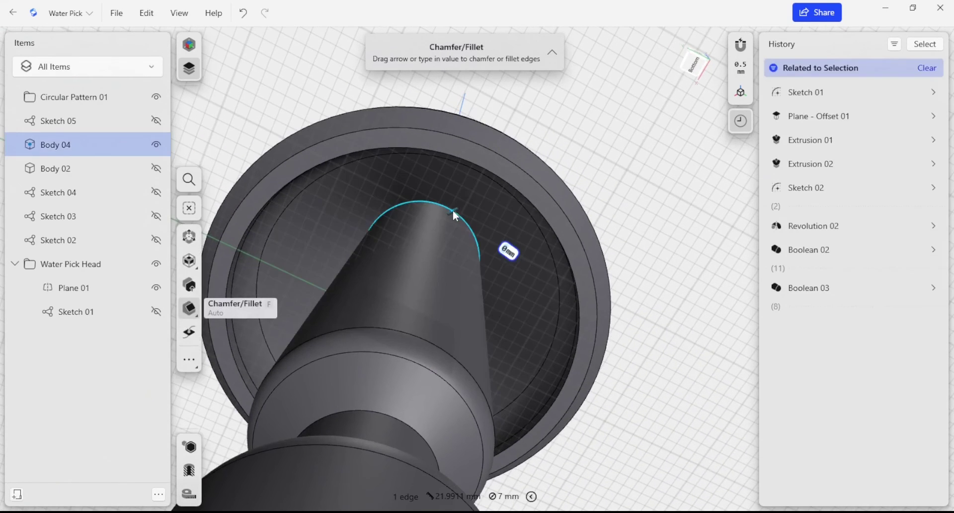
{"action": "left_click_drag", "start_coordinate": [452, 210], "coordinate": [458, 213]}
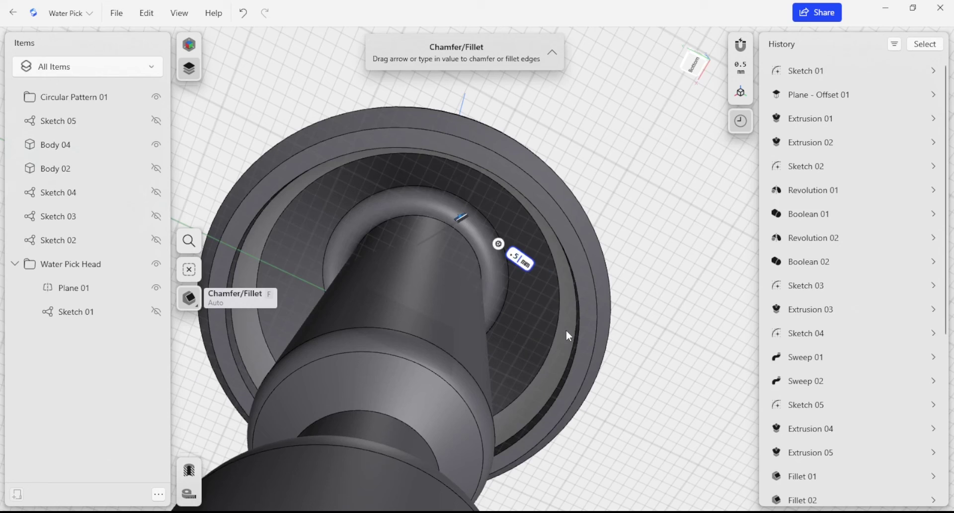
{"action": "scroll", "coordinate": [637, 242], "scroll_direction": "down", "scroll_amount": 5}
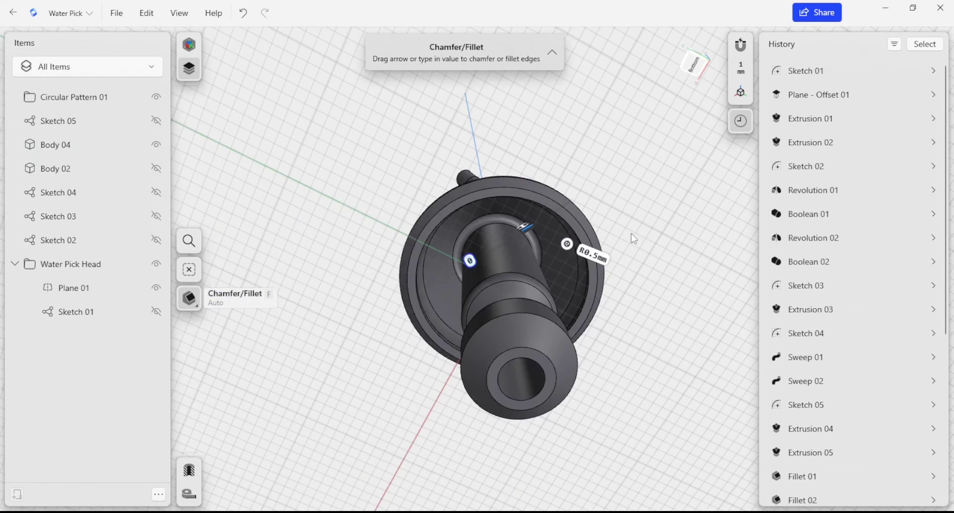
{"action": "left_click", "coordinate": [651, 215]}
{"action": "right_click_drag", "start_coordinate": [652, 216], "coordinate": [649, 313]}
{"action": "middle_click_drag", "start_coordinate": [664, 272], "coordinate": [627, 284]}
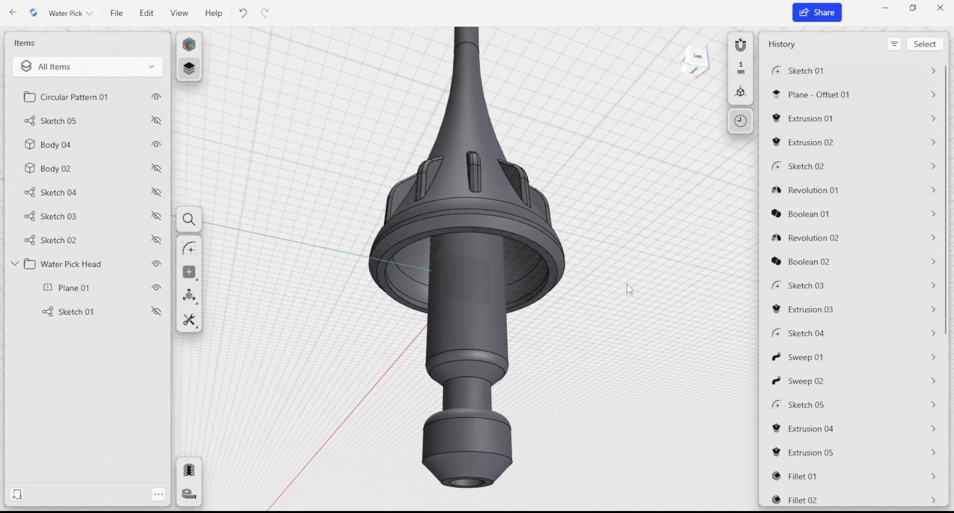
Turn on a section view of the water pick head cut along Plane 01
{"action": "right_click_drag", "start_coordinate": [630, 288], "coordinate": [567, 288]}
{"action": "left_click", "coordinate": [92, 288]}
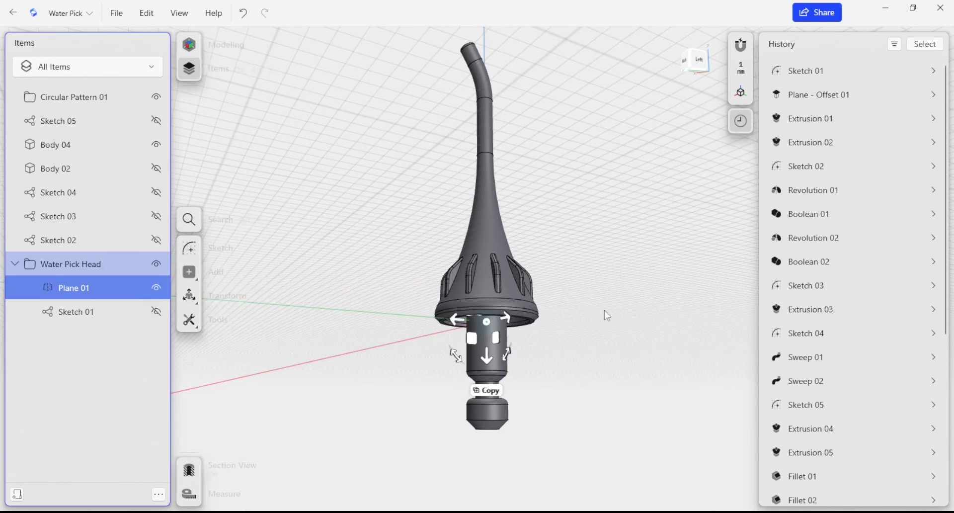
{"action": "right_click_drag", "start_coordinate": [607, 316], "coordinate": [537, 312]}
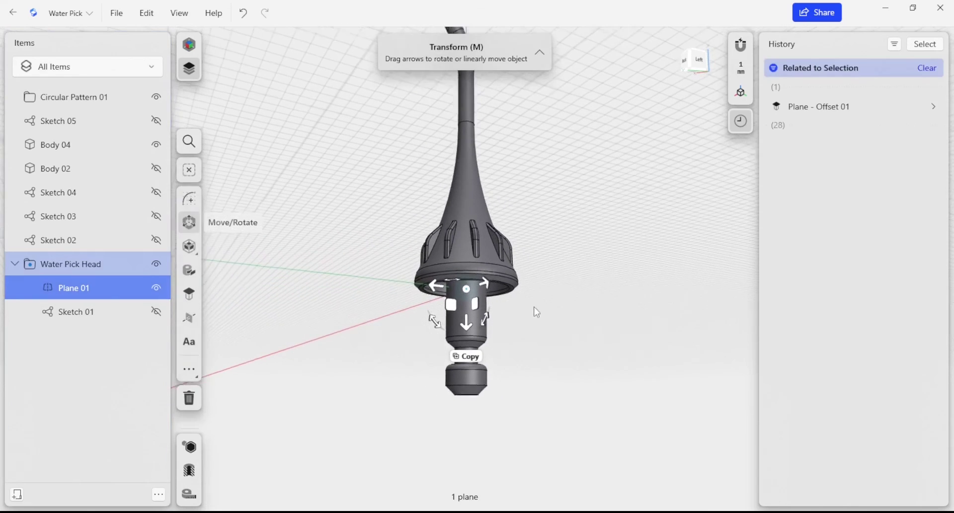
{"action": "left_click", "coordinate": [189, 470]}
Examine the sectioned head from the nozzle bore through the filleted hollow base to the stem's bottom end
{"action": "middle_click_drag", "start_coordinate": [554, 218], "coordinate": [543, 254]}
{"action": "right_click_drag", "start_coordinate": [543, 253], "coordinate": [511, 298]}
{"action": "middle_click_drag", "start_coordinate": [560, 215], "coordinate": [543, 297]}
{"action": "right_click_drag", "start_coordinate": [543, 297], "coordinate": [511, 226]}
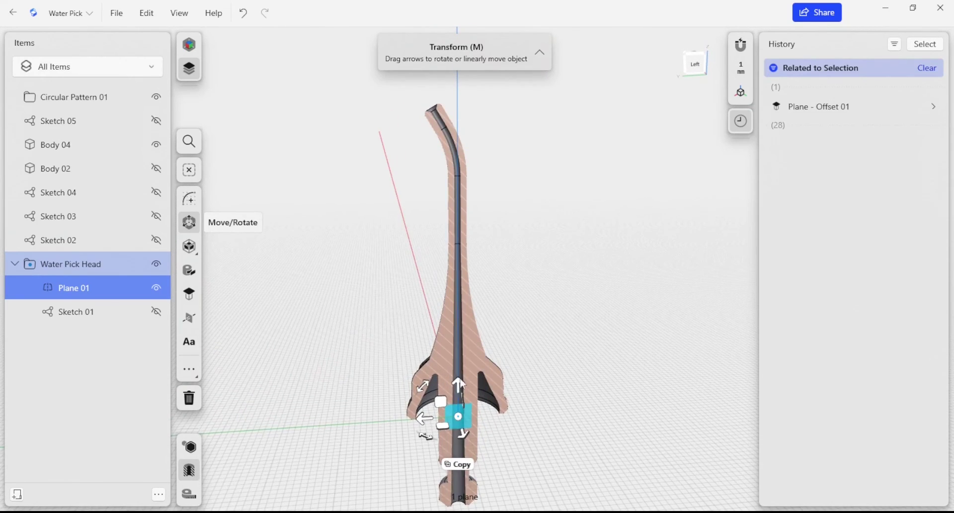
{"action": "middle_click_drag", "start_coordinate": [547, 265], "coordinate": [556, 221]}
{"action": "right_click_drag", "start_coordinate": [556, 222], "coordinate": [576, 284]}
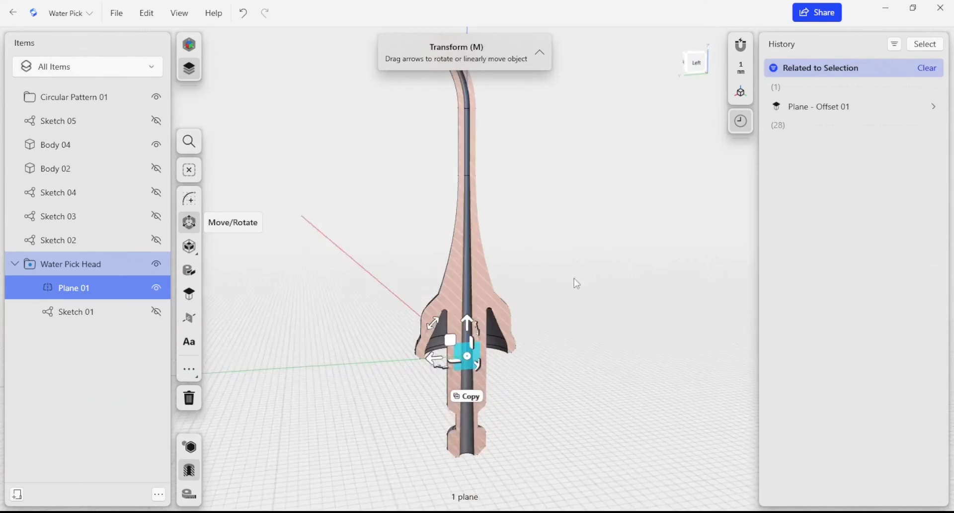
{"action": "scroll", "coordinate": [450, 317], "scroll_direction": "up", "scroll_amount": 5}
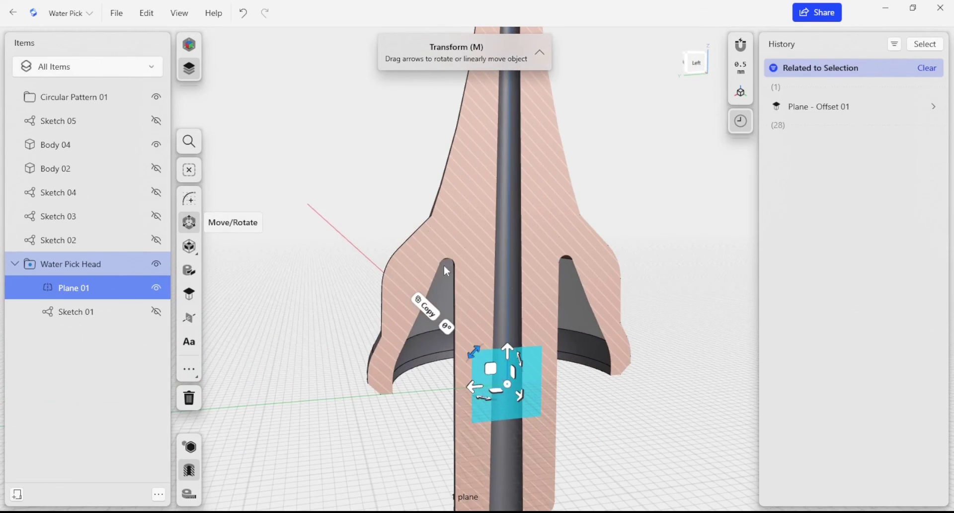
{"action": "mouse_move", "coordinate": [639, 293]}
{"action": "right_mouse_down"}
{"action": "mouse_move", "coordinate": [577, 250]}
{"action": "mouse_move", "coordinate": [632, 298]}
{"action": "right_mouse_up"}
{"action": "middle_click_drag", "start_coordinate": [630, 314], "coordinate": [578, 198]}
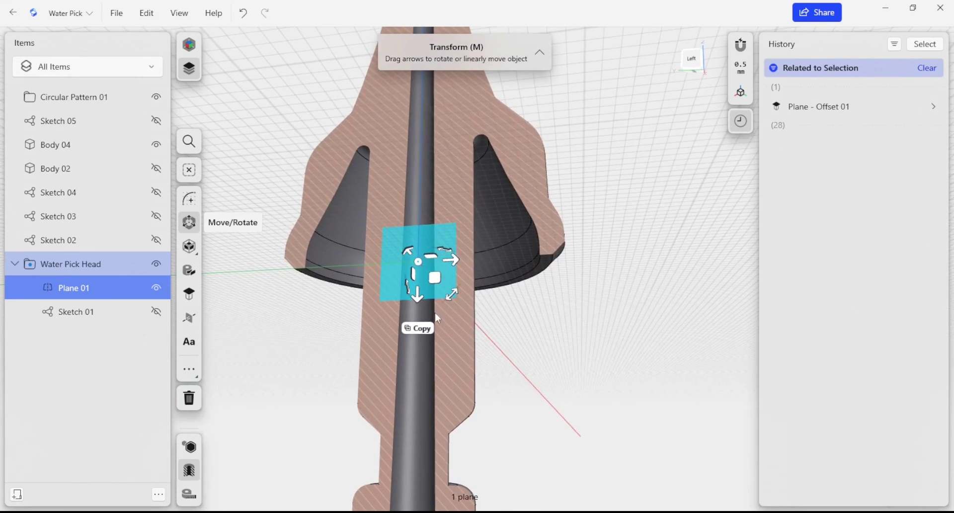
{"action": "right_click_drag", "start_coordinate": [557, 295], "coordinate": [481, 315]}
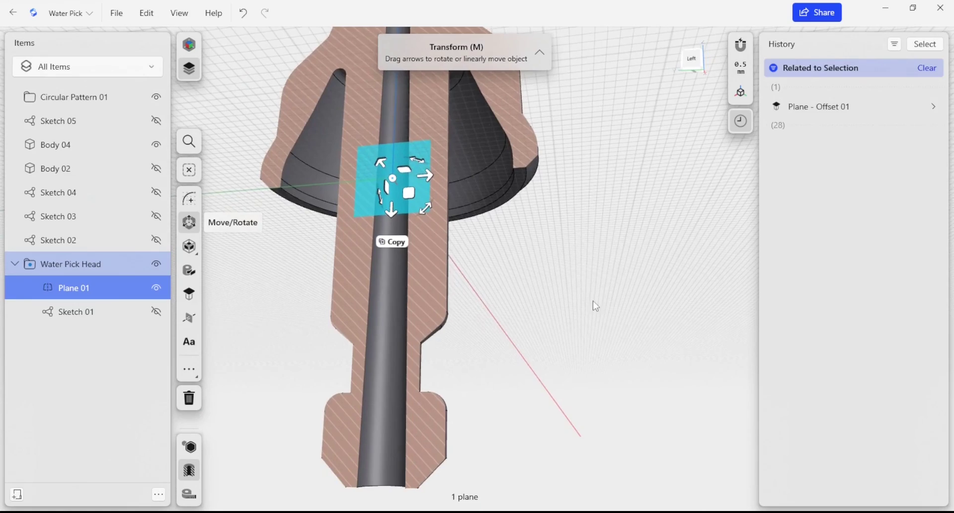